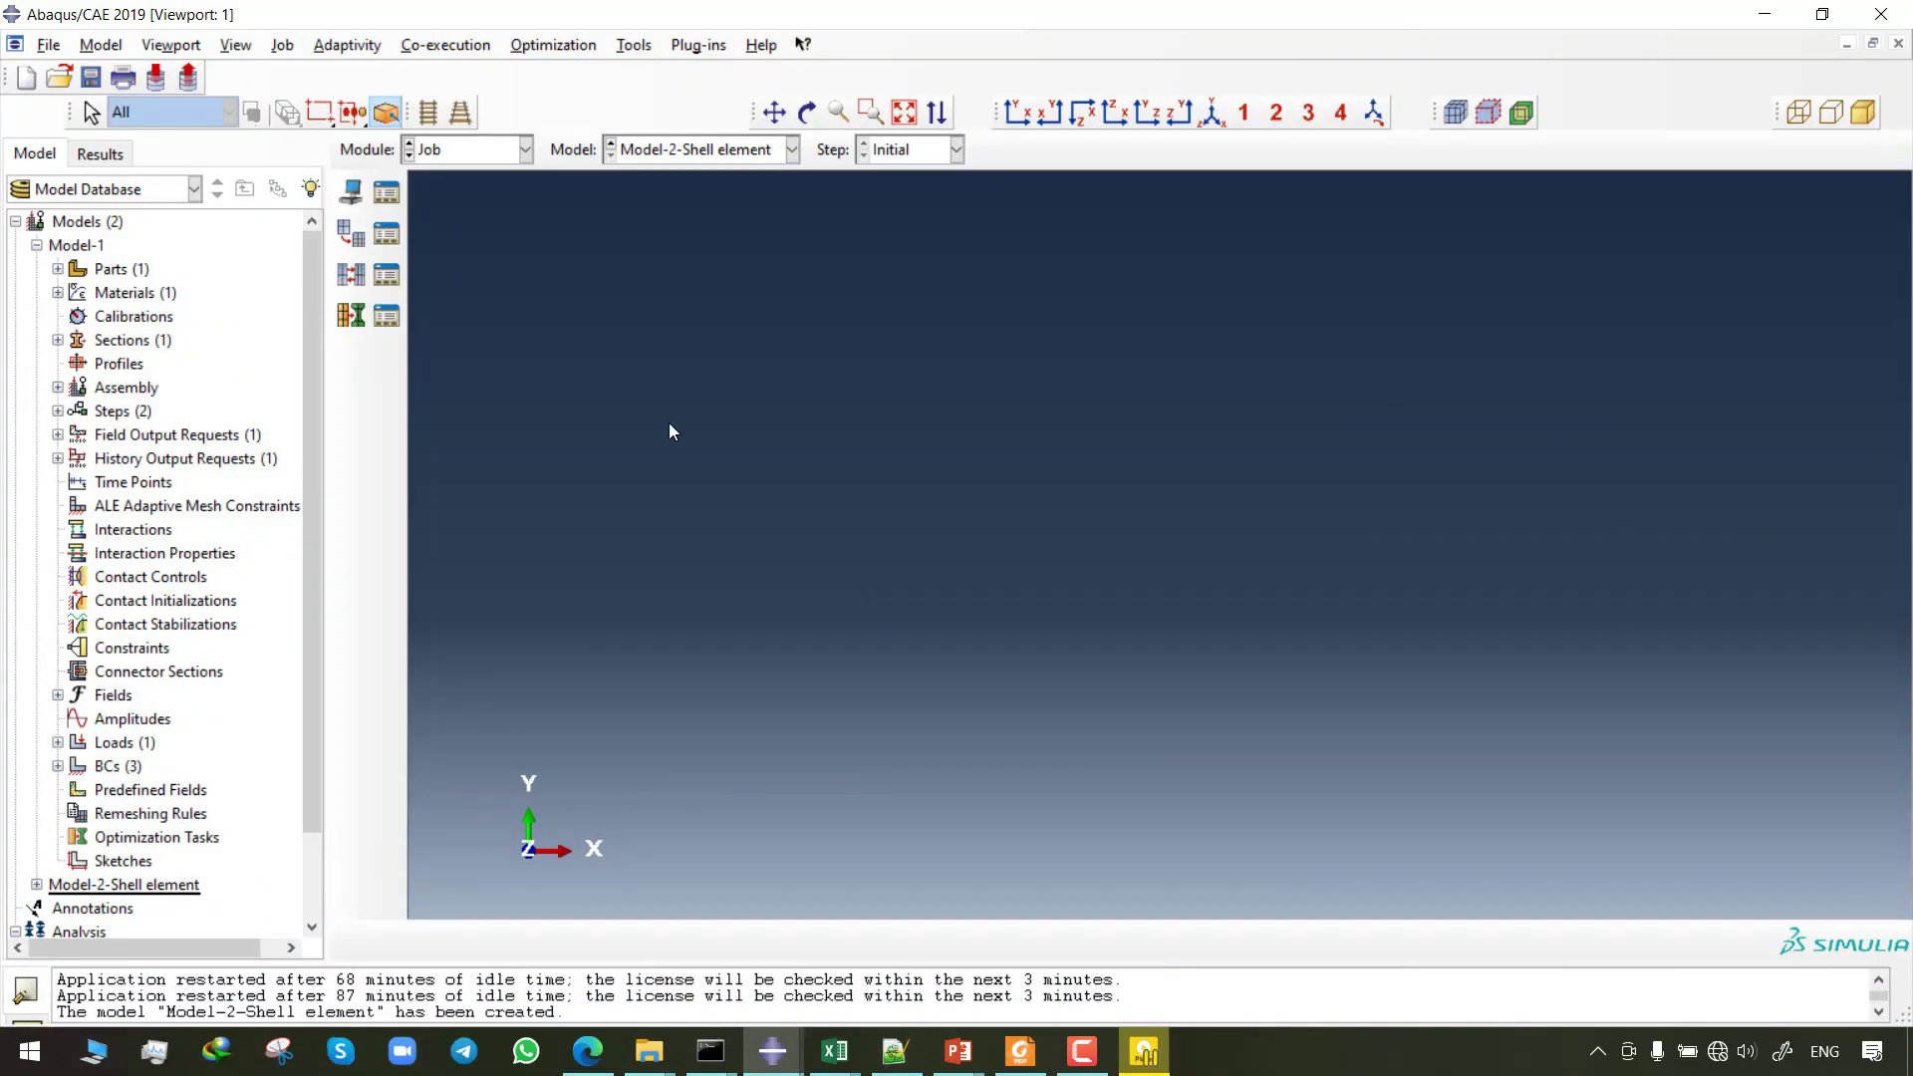
- Start a new 3D deformable shell extrusion part in the Part module
left_click(462, 154)
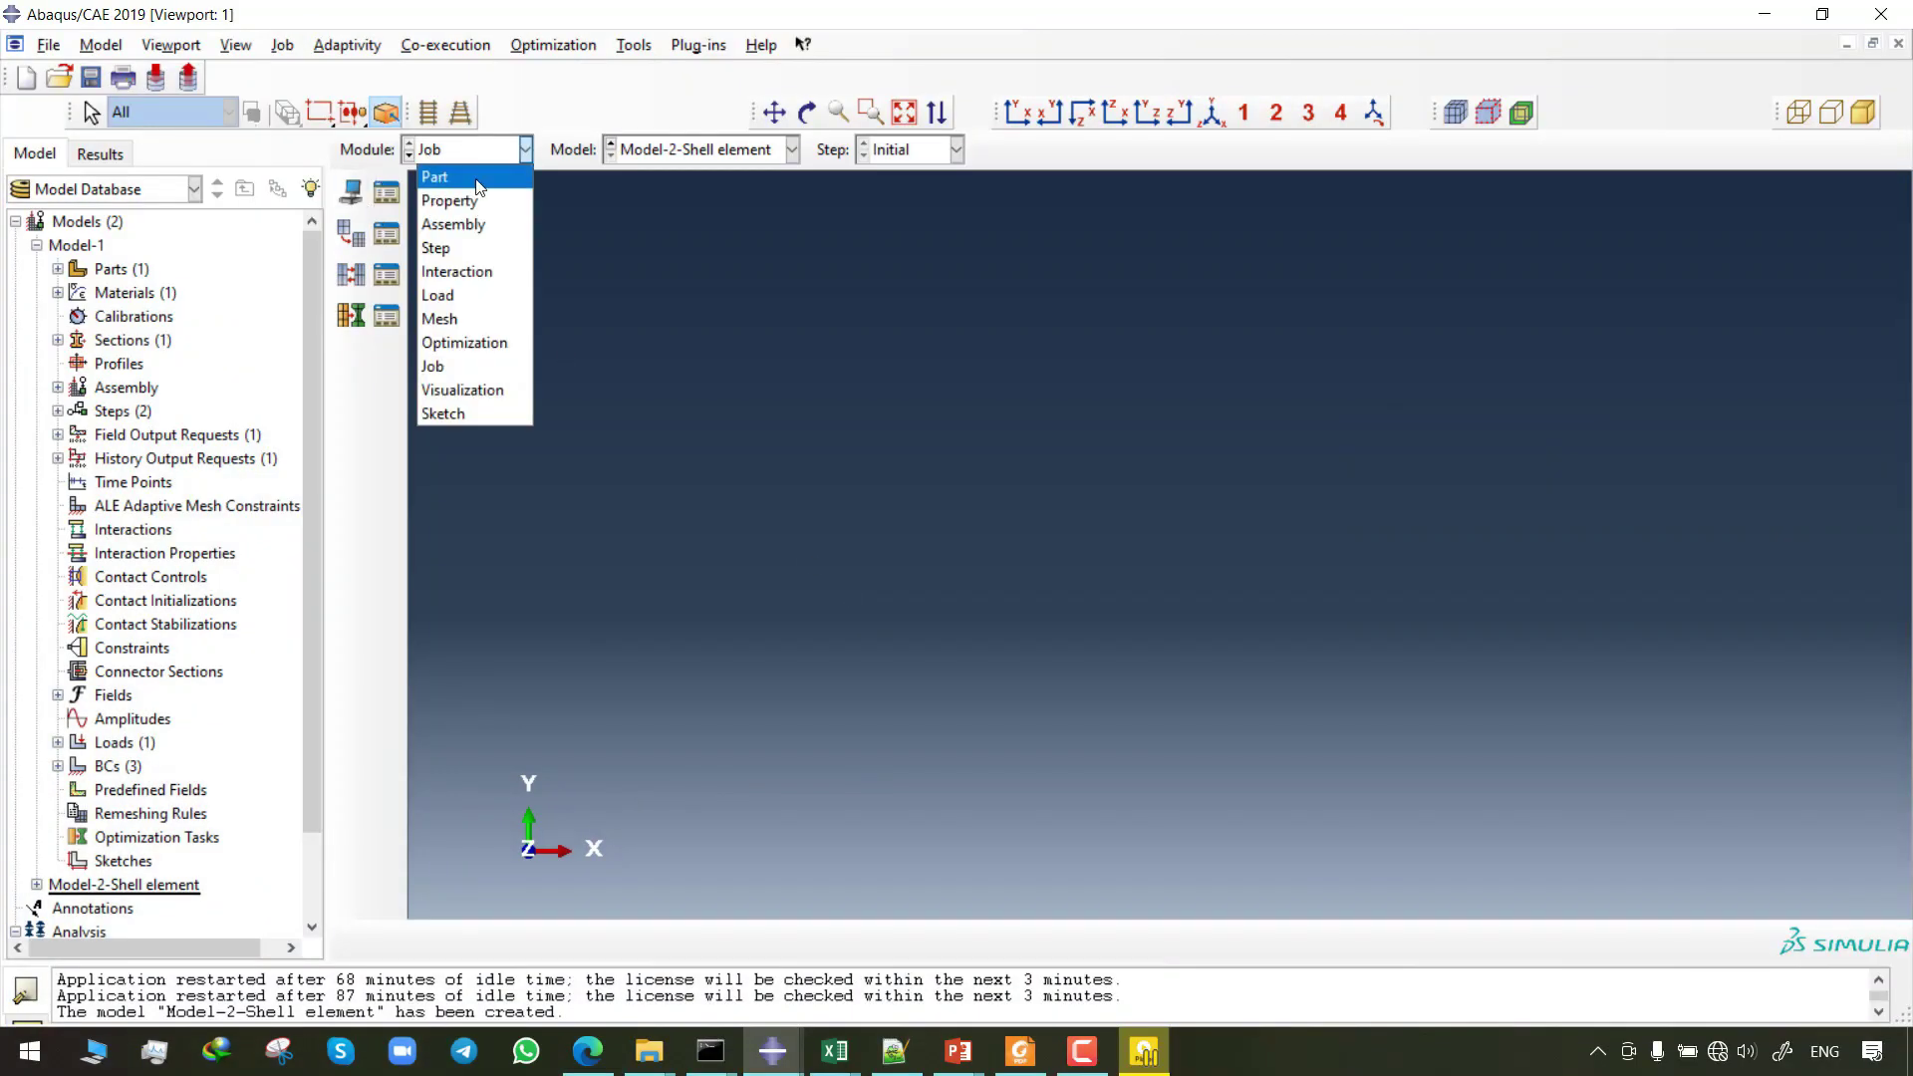
left_click(477, 186)
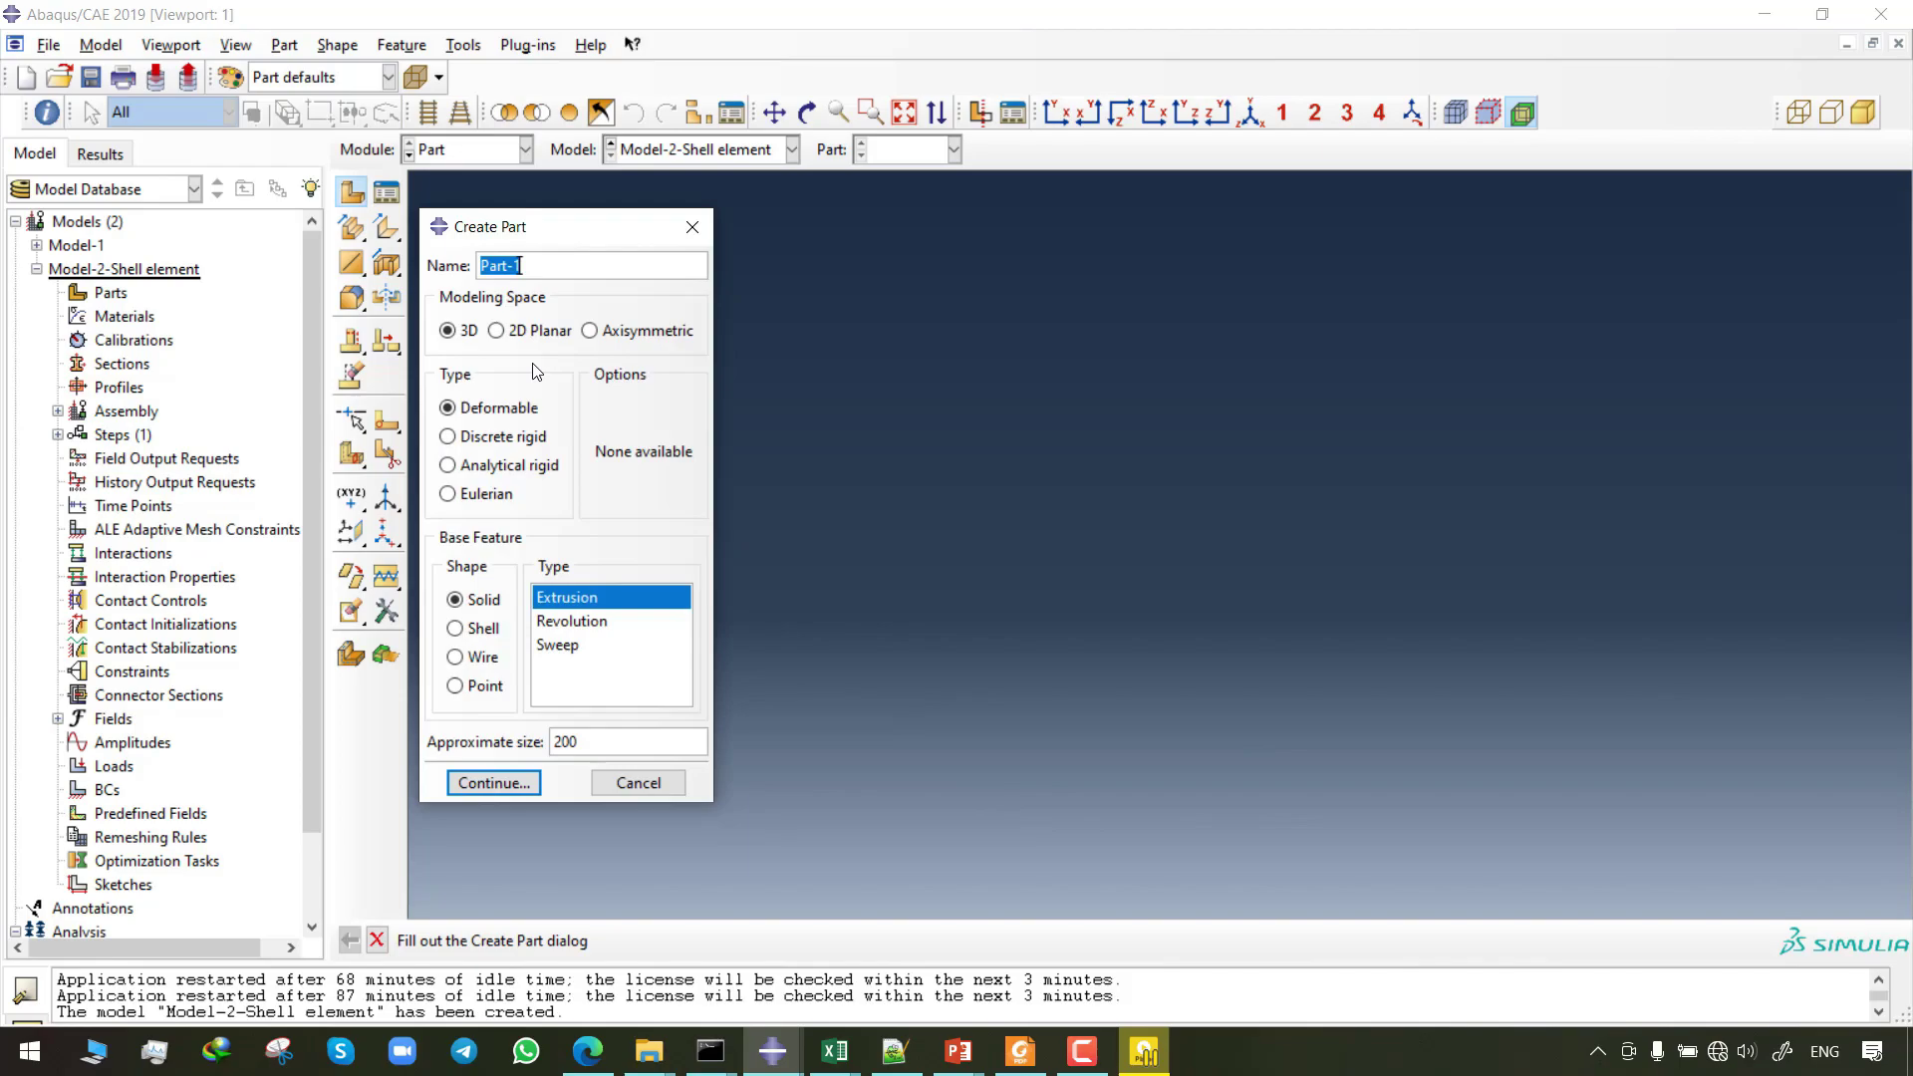
left_click(471, 630)
left_click(576, 622)
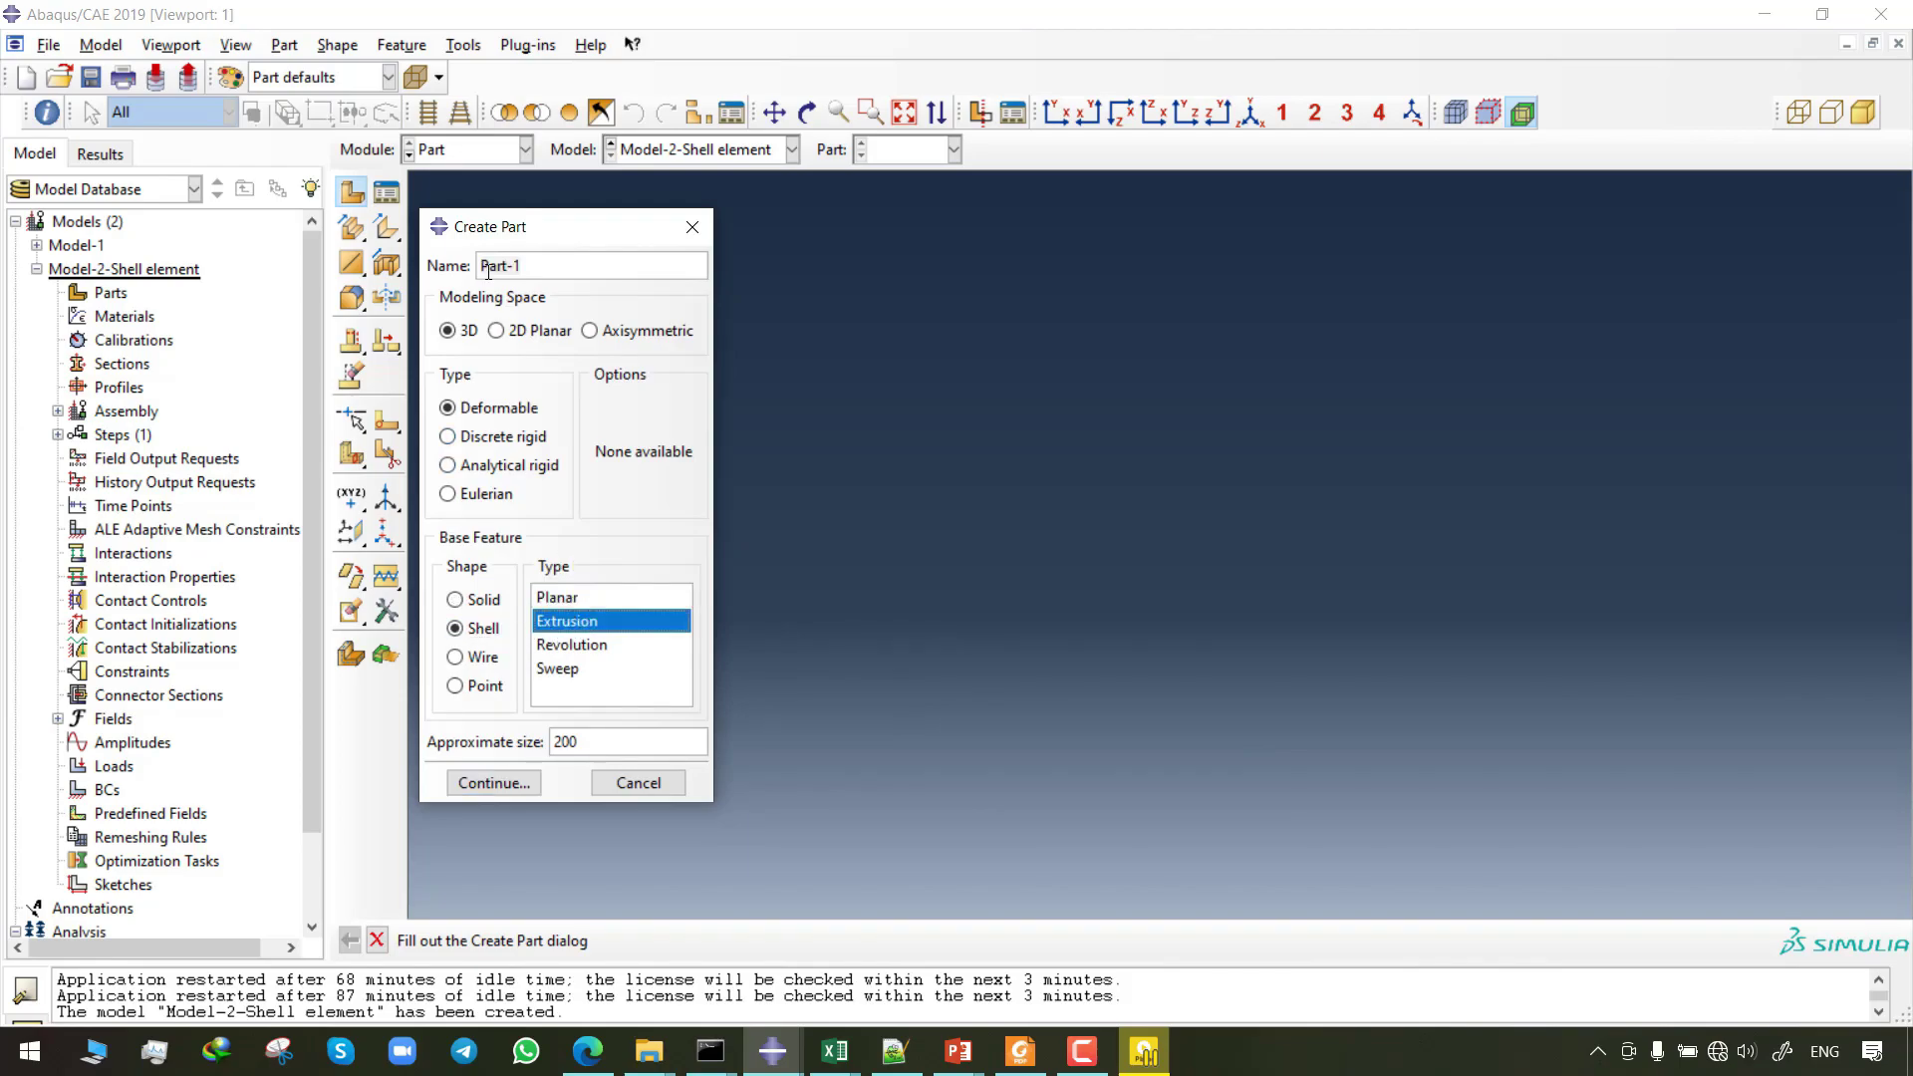
left_click(495, 783)
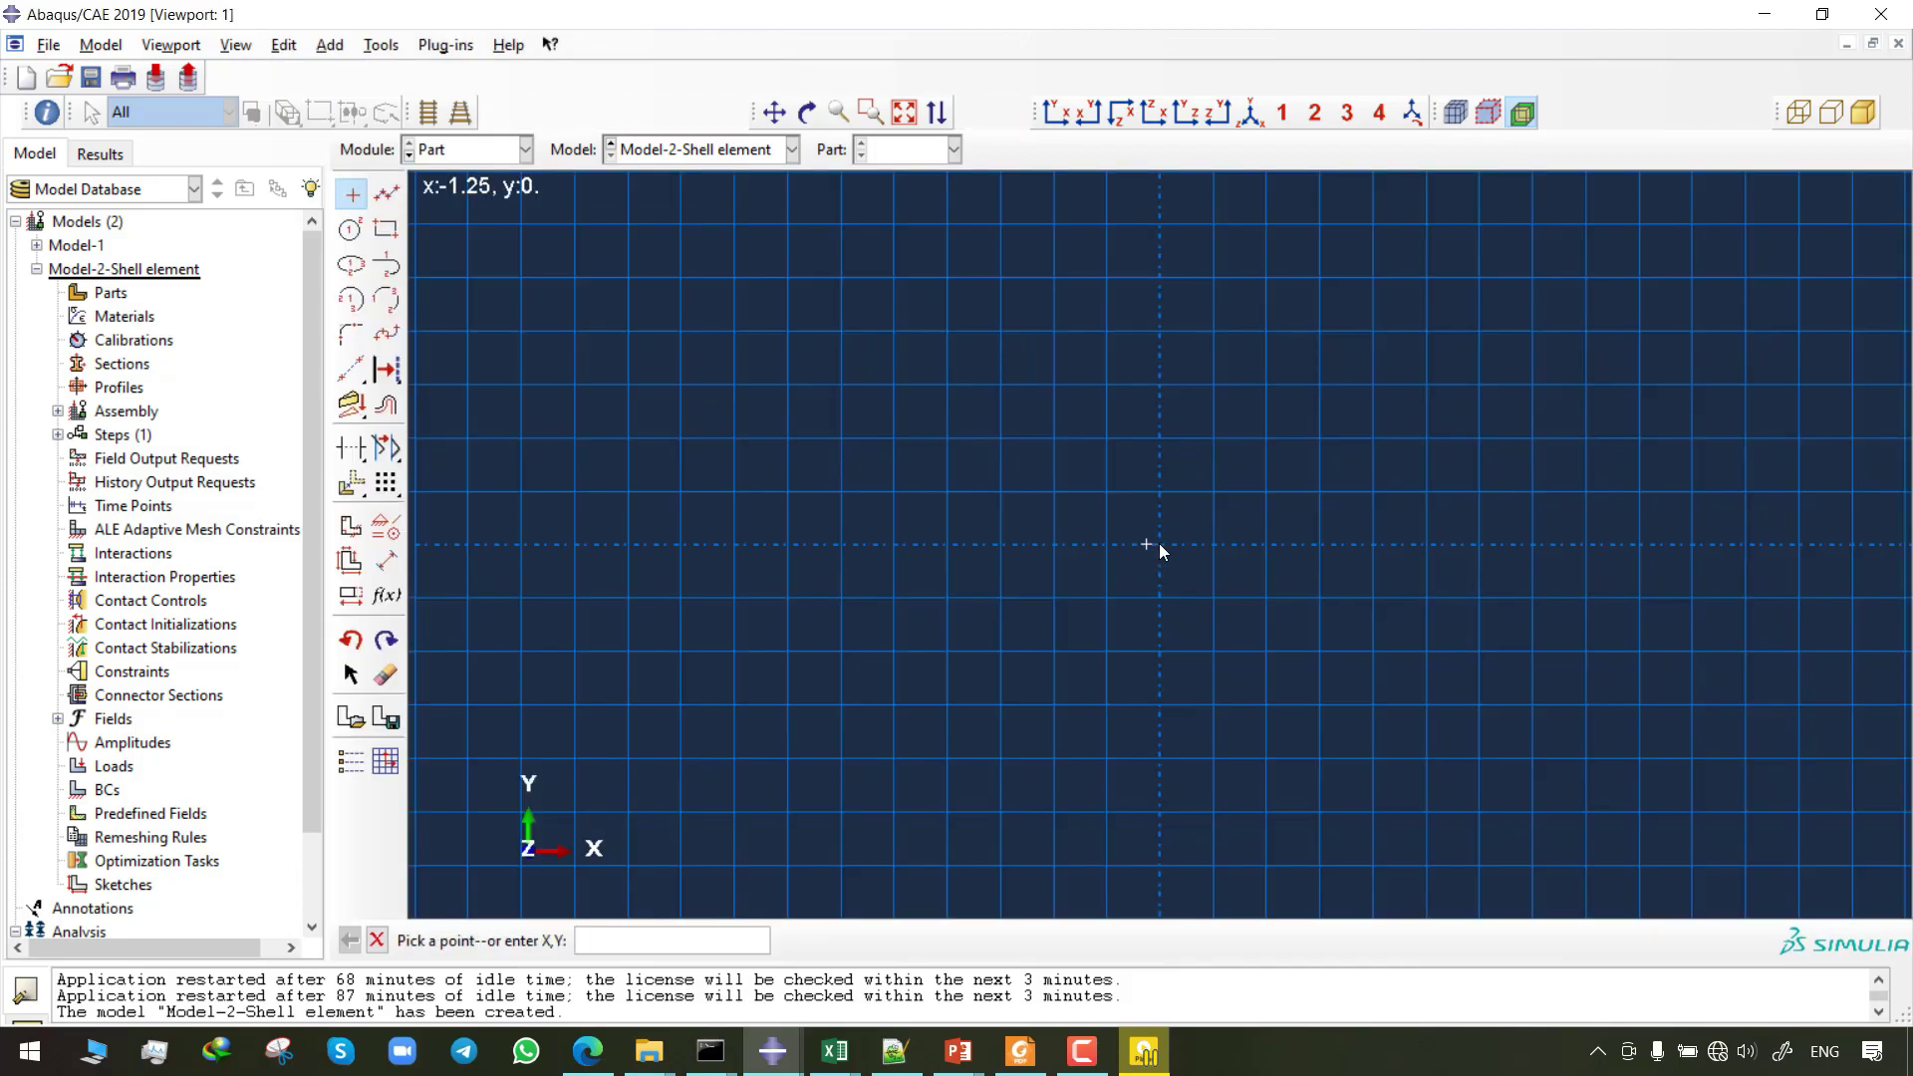
- Sketch a radius-60 quarter-circle arc centred at the origin and extrude it 12 deep
left_click(840, 630)
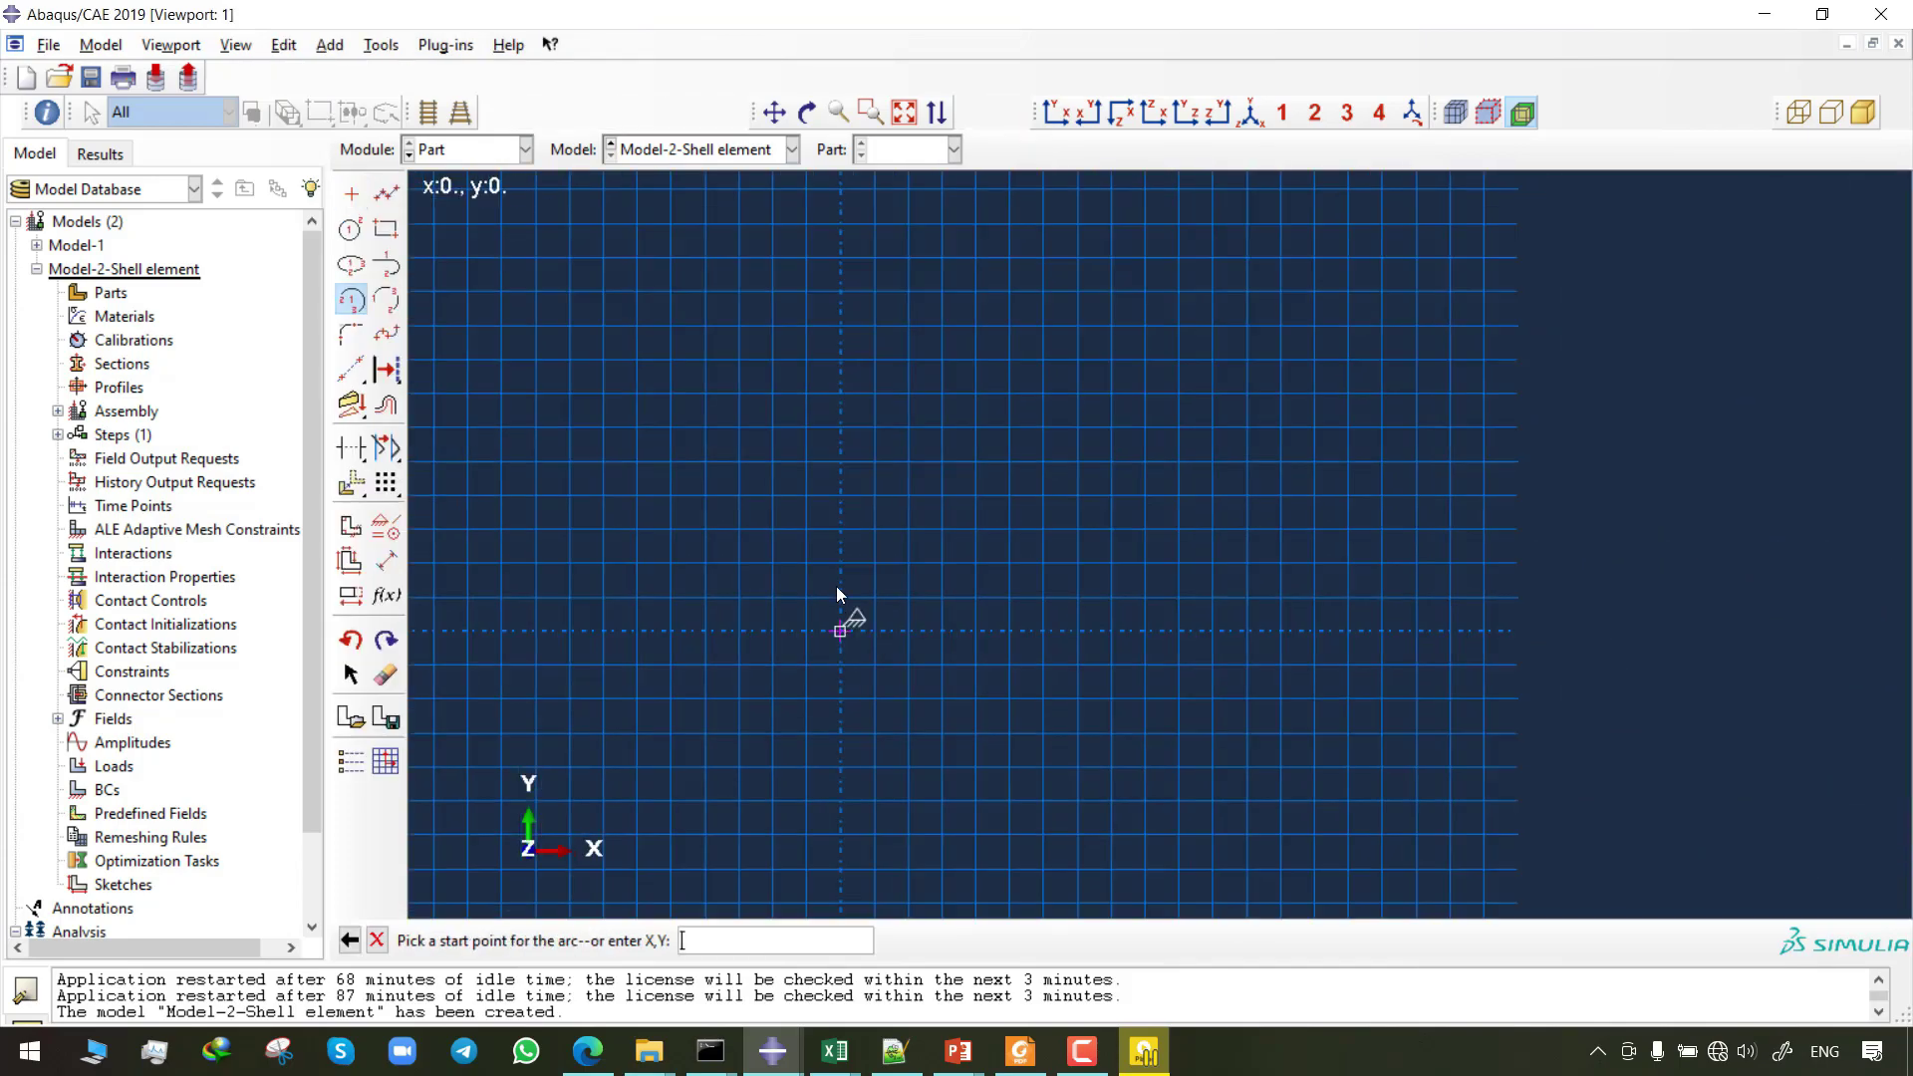
left_click(841, 326)
left_click(1144, 629)
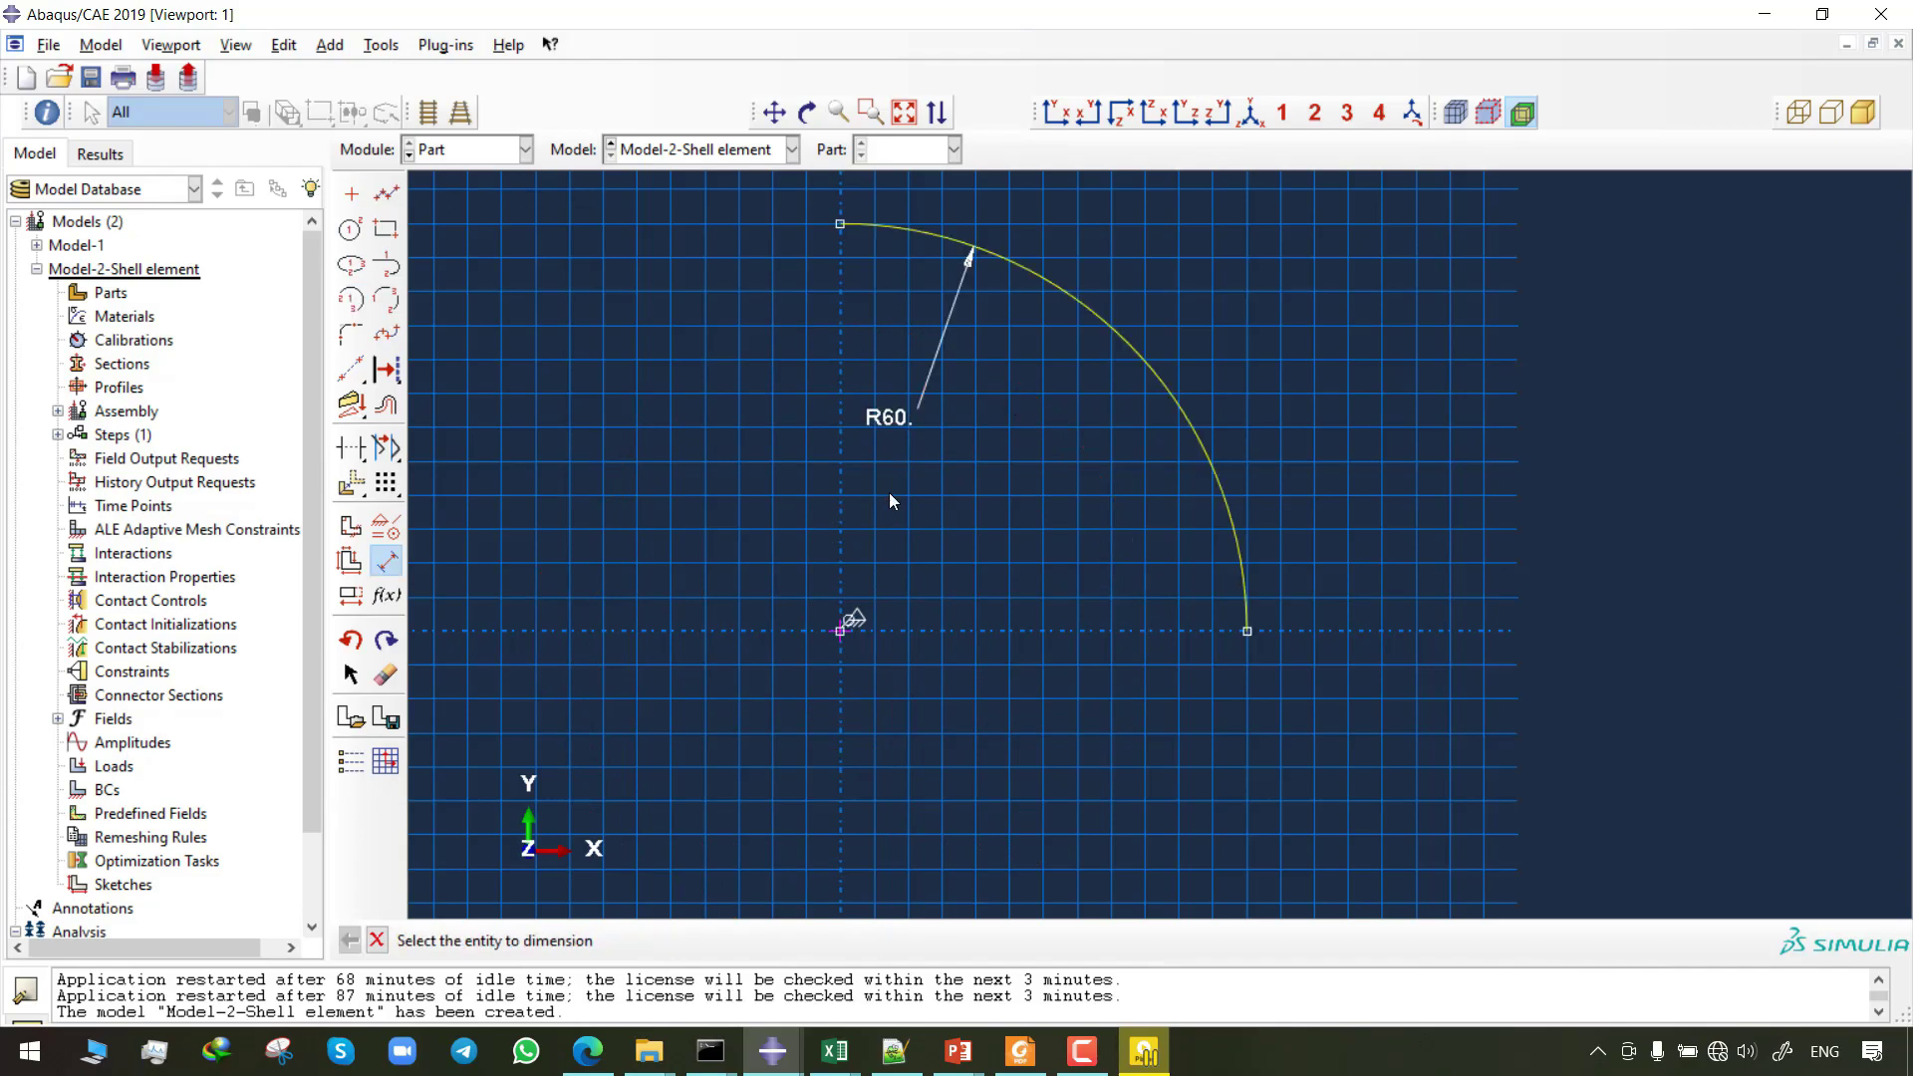
middle_click(714, 630)
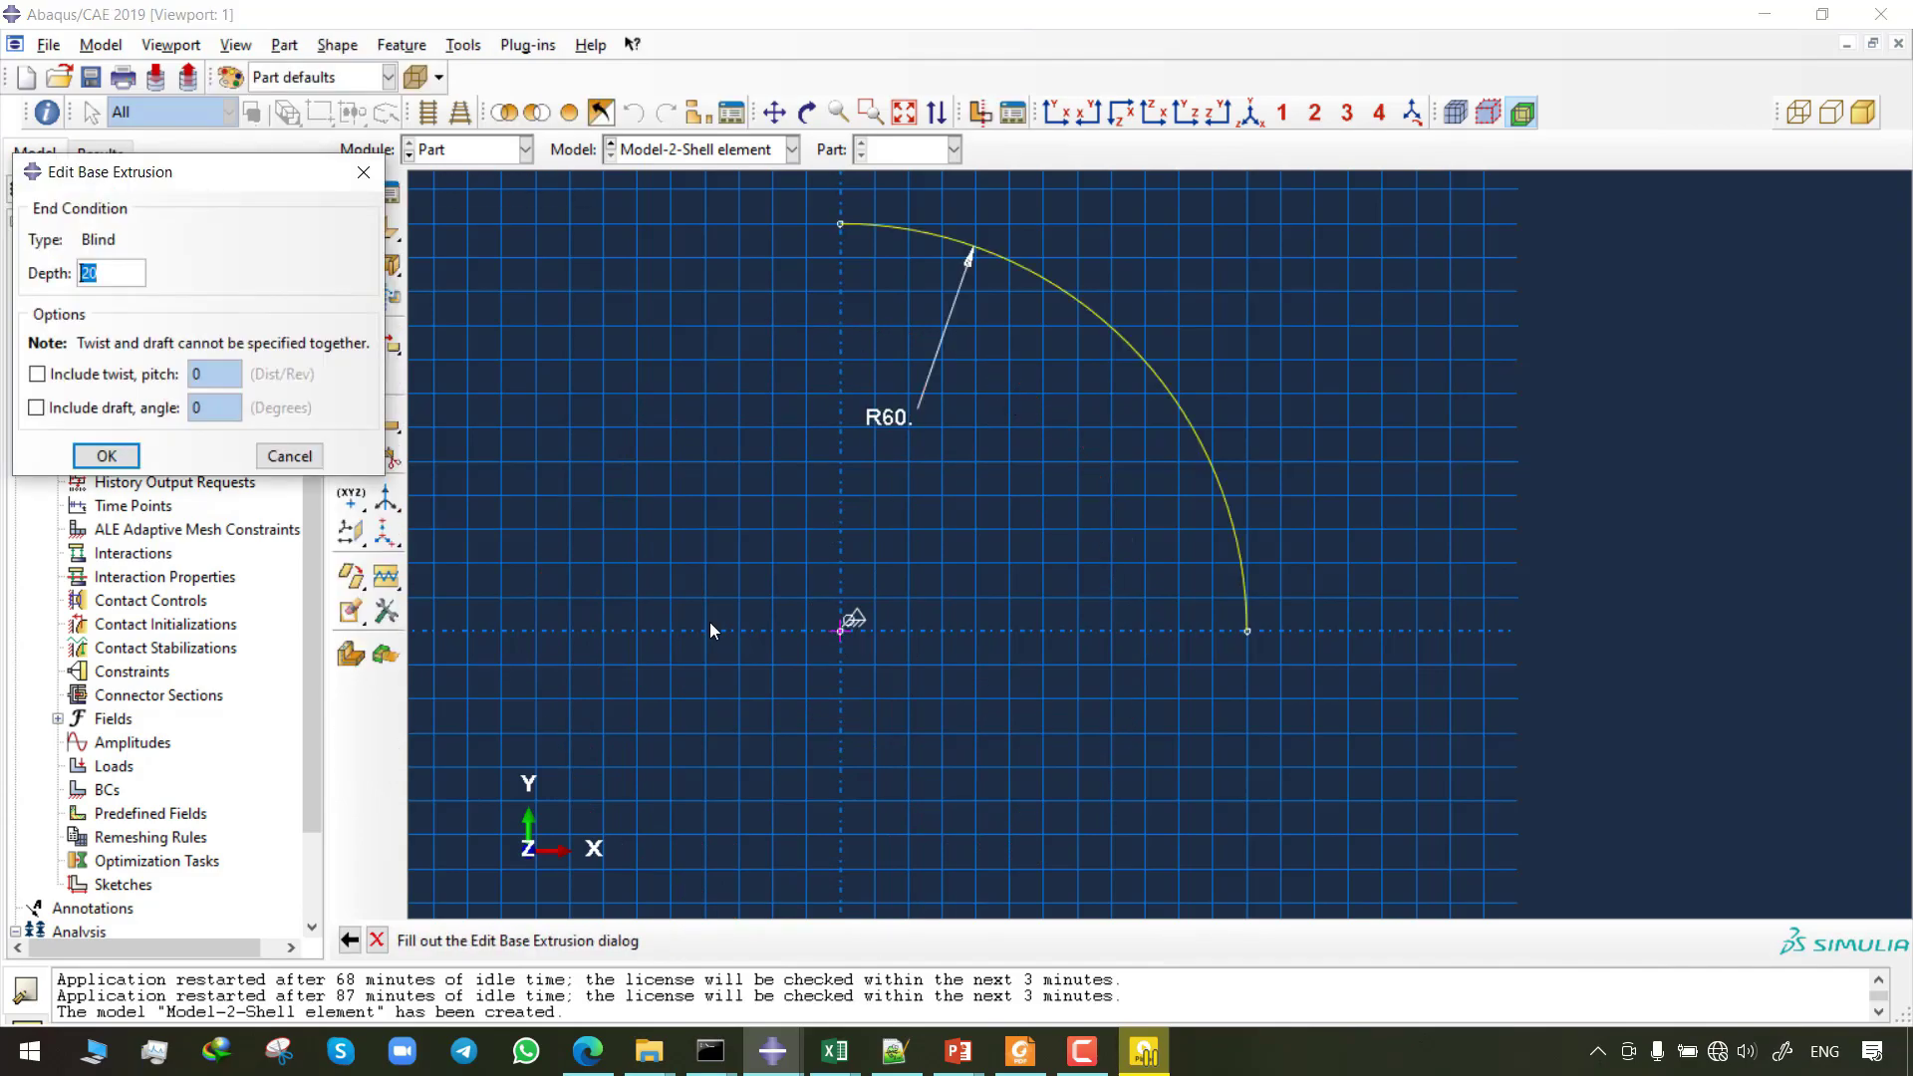
type("12")
left_click(107, 456)
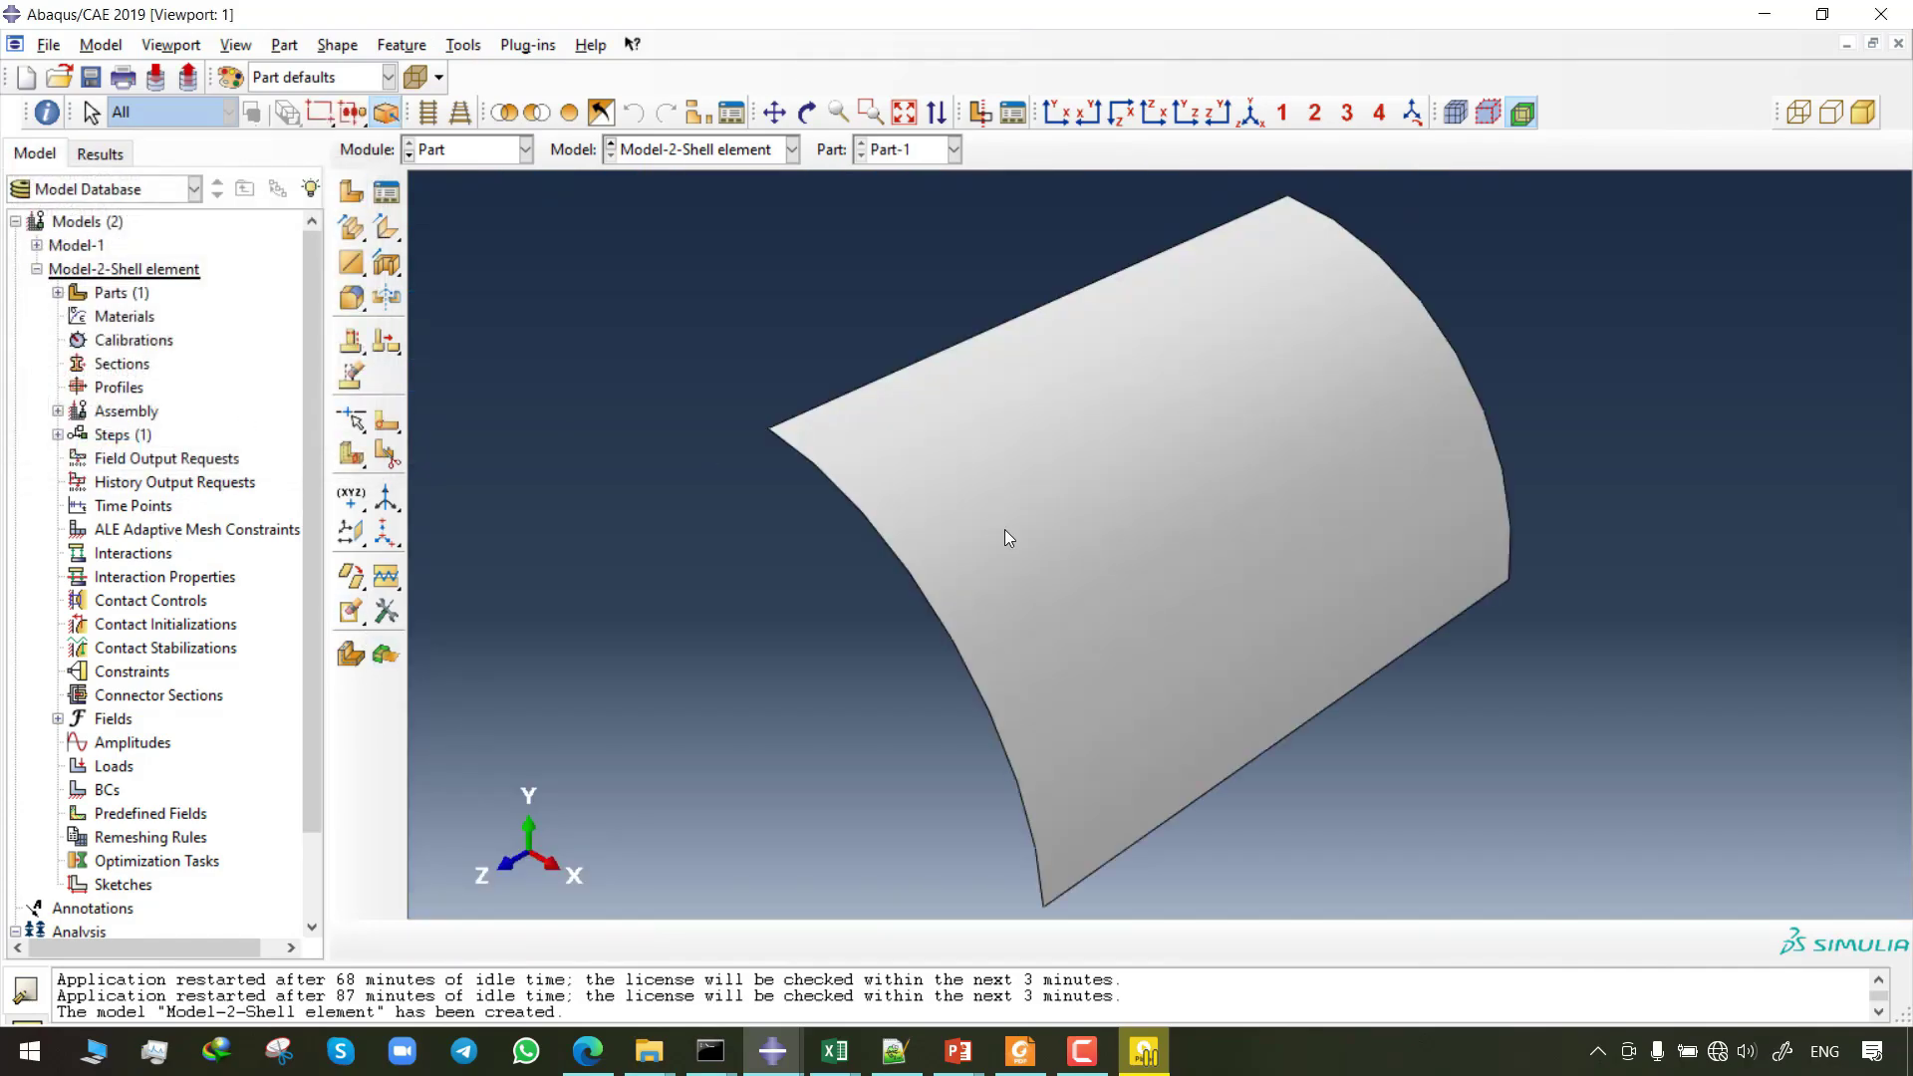
scroll(1103, 578, "down", 3)
left_click_drag(1103, 582, 1182, 524, "ctrl+alt")
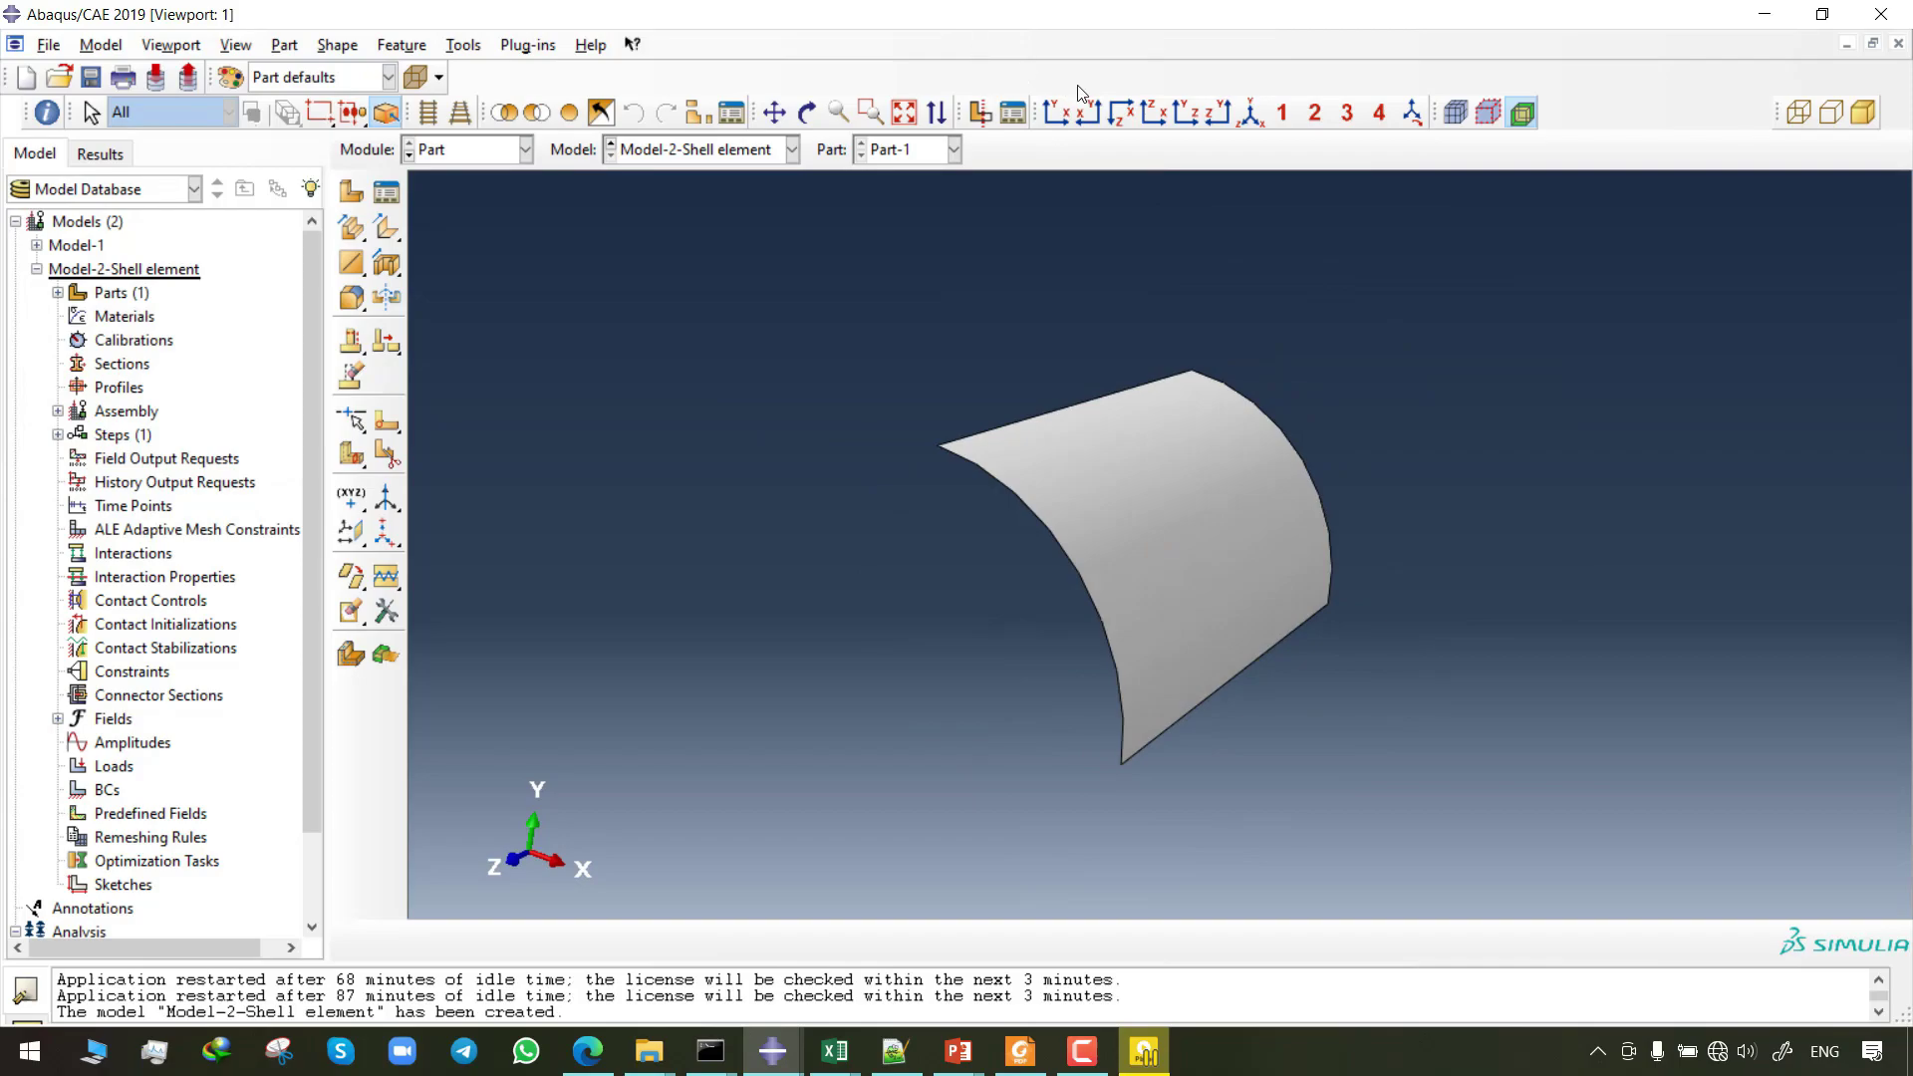
left_click(1055, 115)
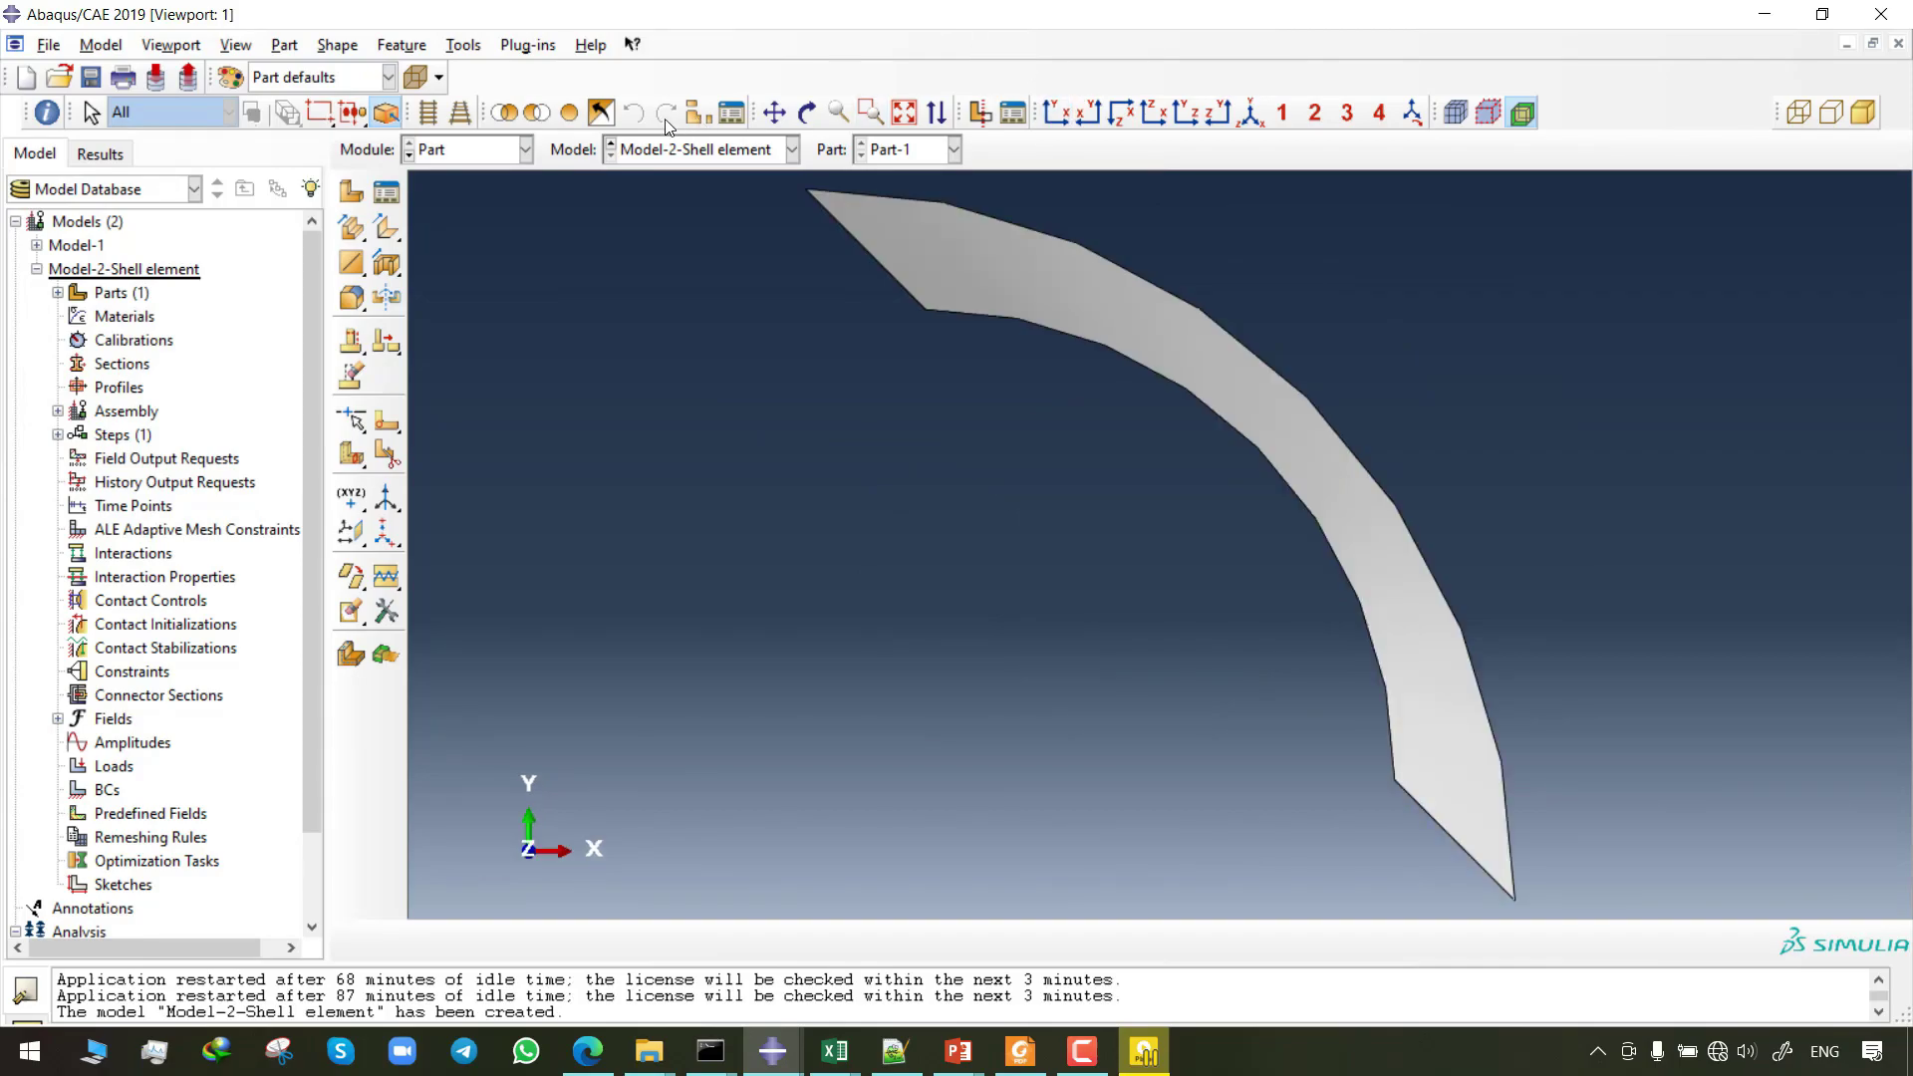
left_click(426, 115)
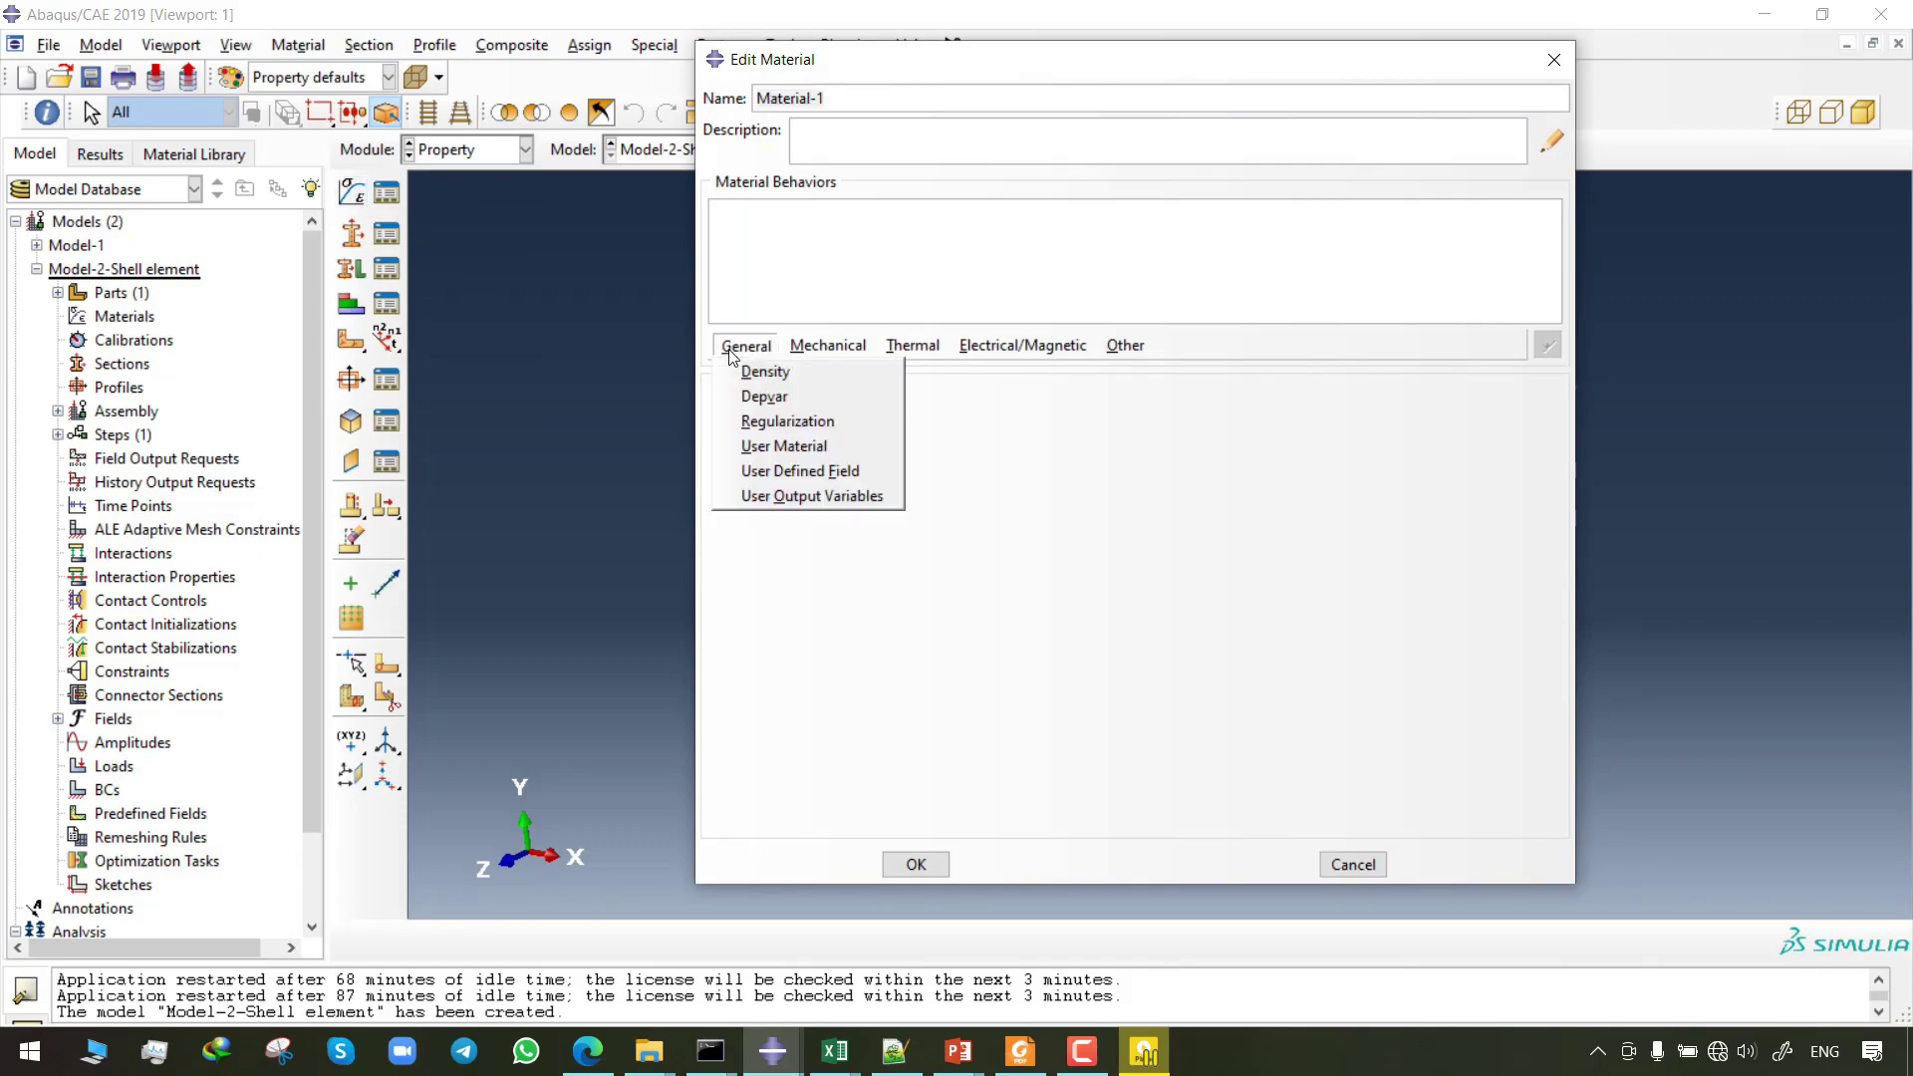
- Give Material-1 Depvar, User Defined Field and isotropic Elastic behaviours
left_click(773, 393)
left_click(745, 345)
left_click(832, 472)
left_click(828, 345)
left_click(1149, 379)
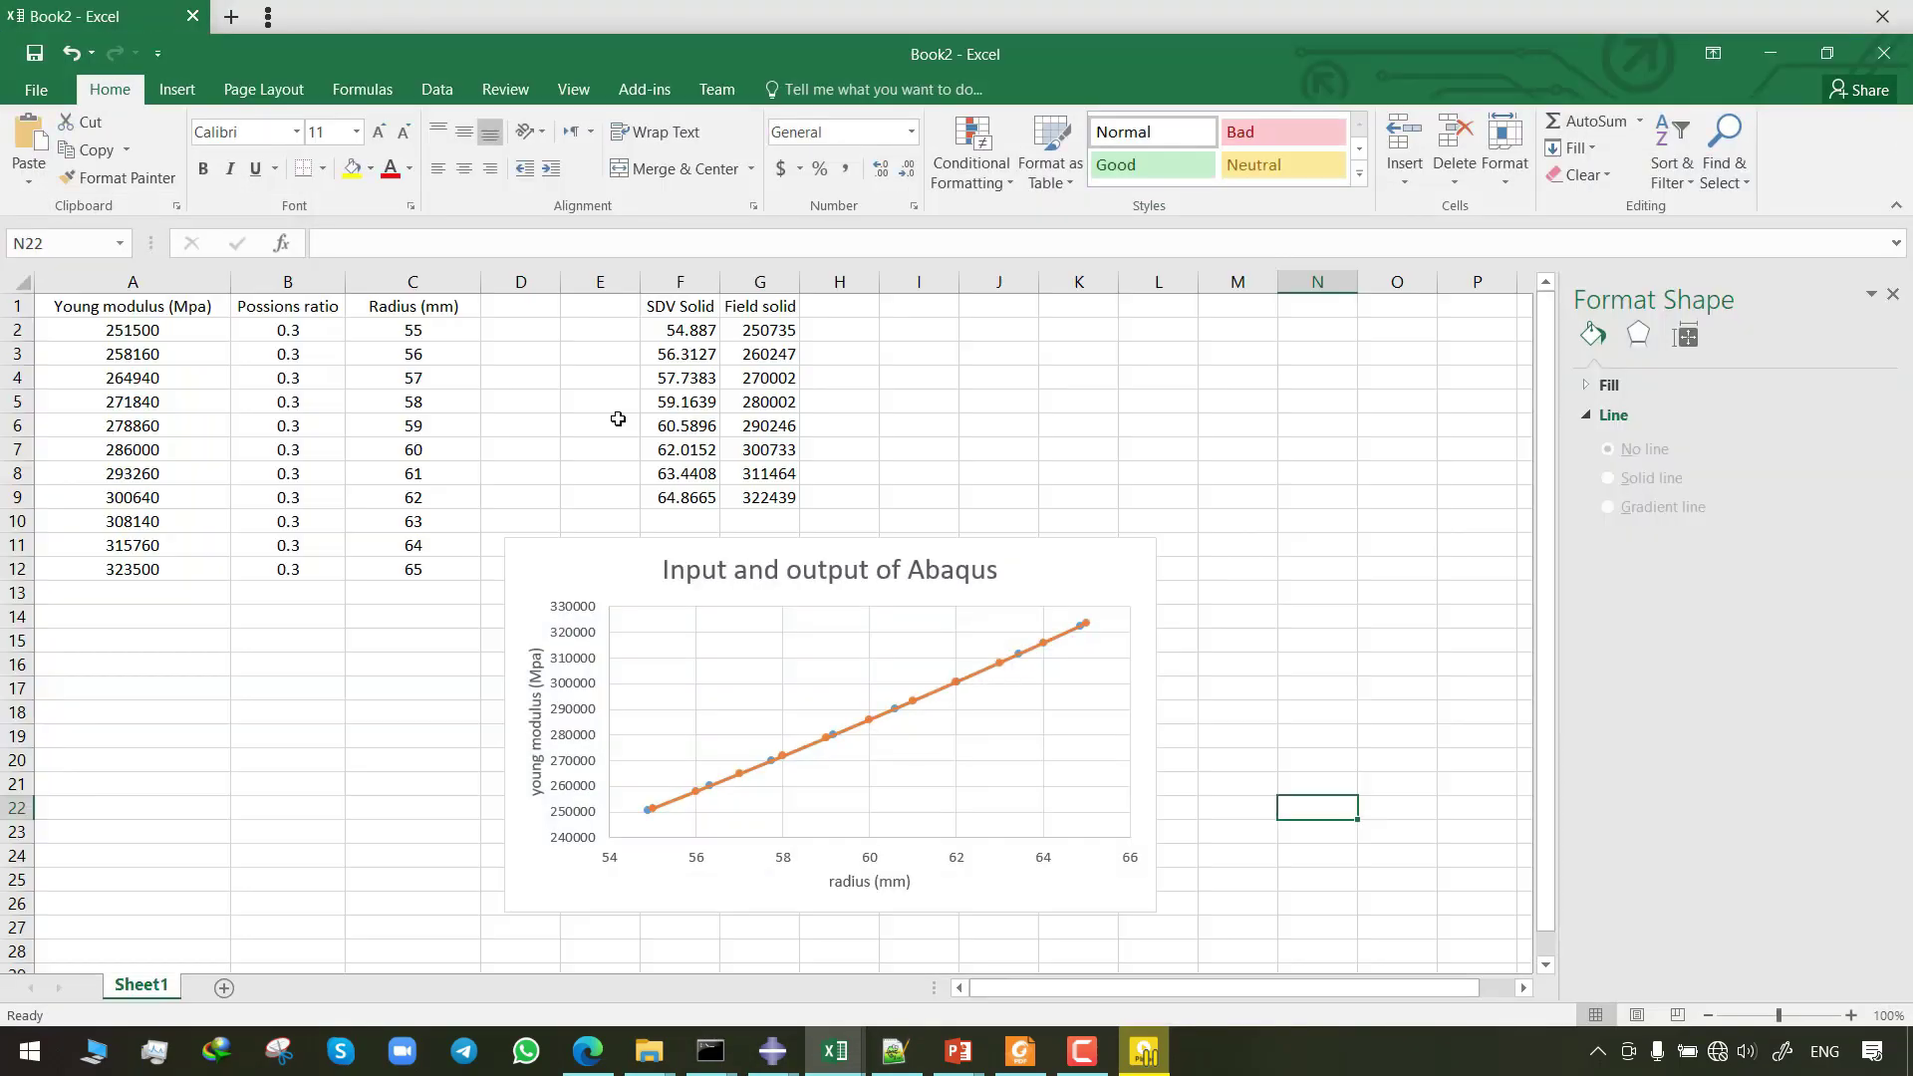
- Finish the elastic properties and create a homogeneous shell section, 10 thick, 9 integration points
left_click_drag(107, 341, 398, 547)
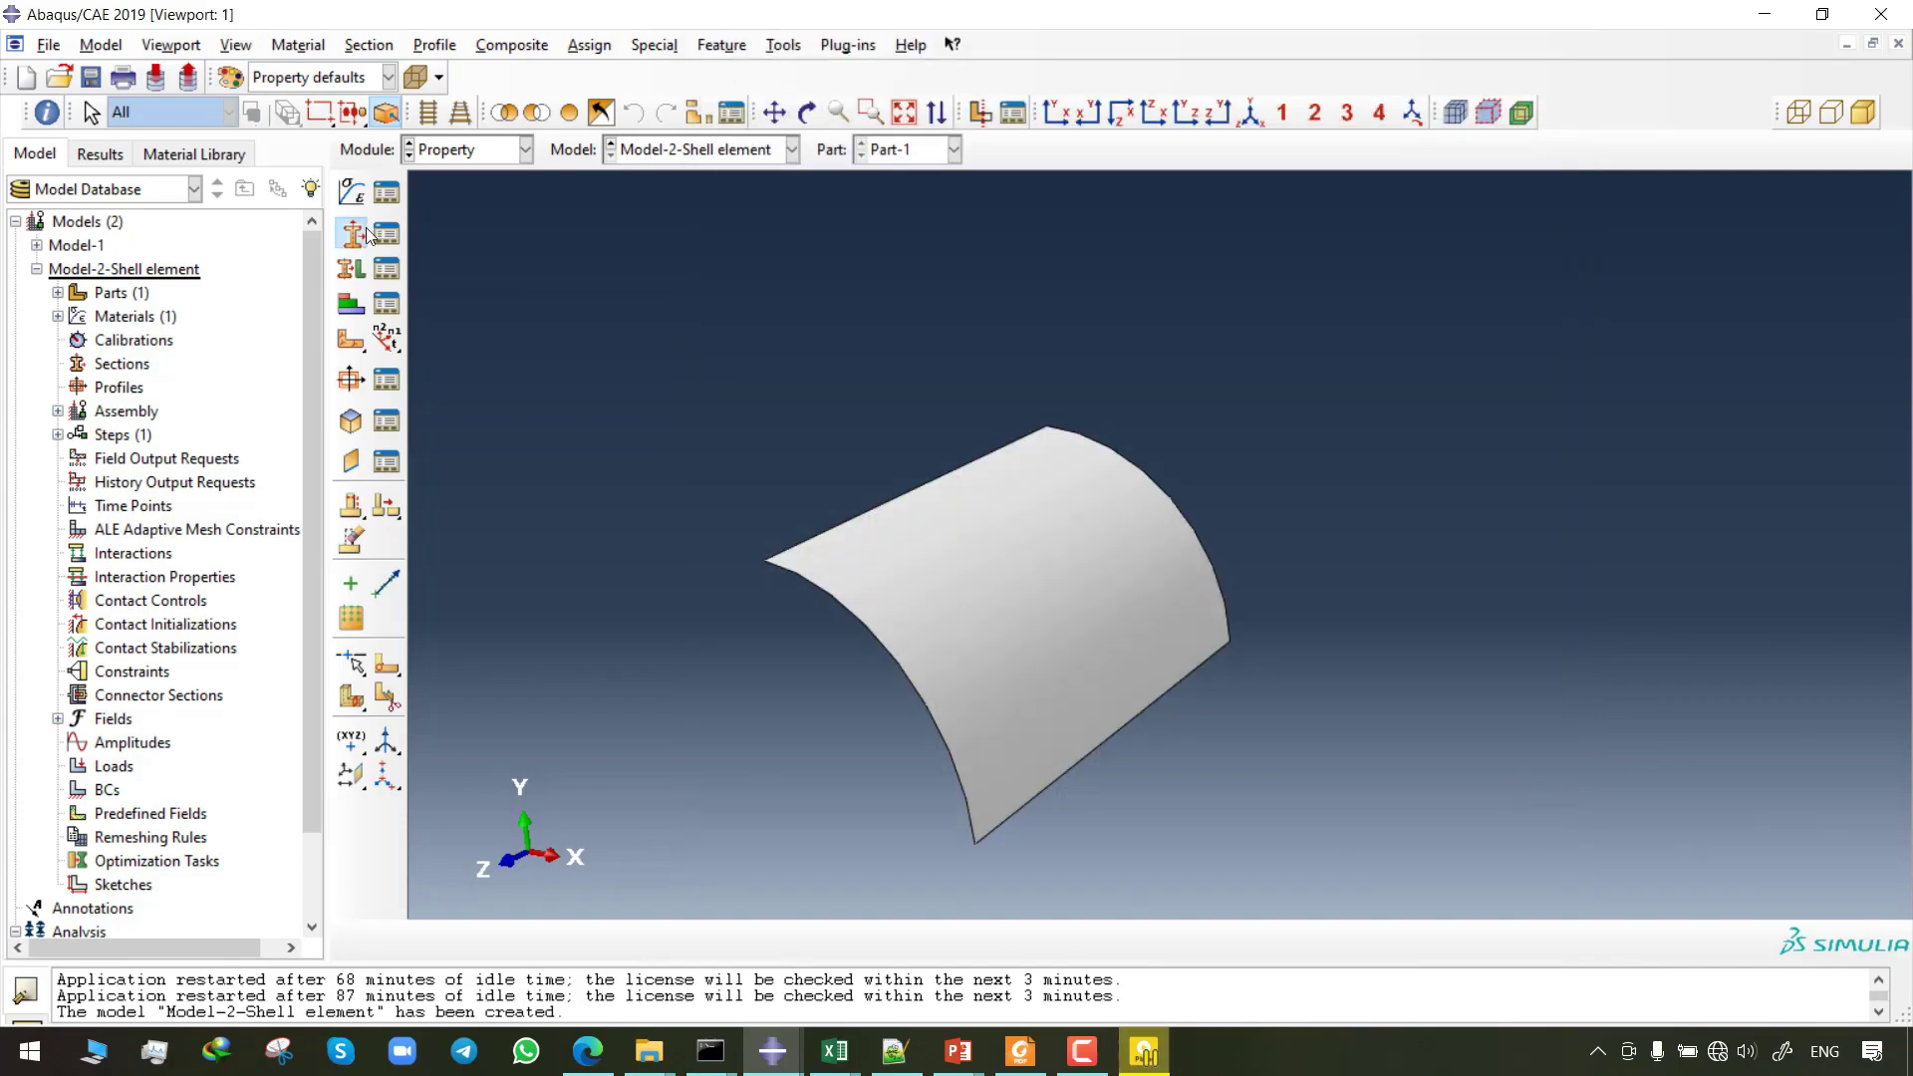
left_click(354, 234)
left_click(595, 703)
left_click(1394, 368)
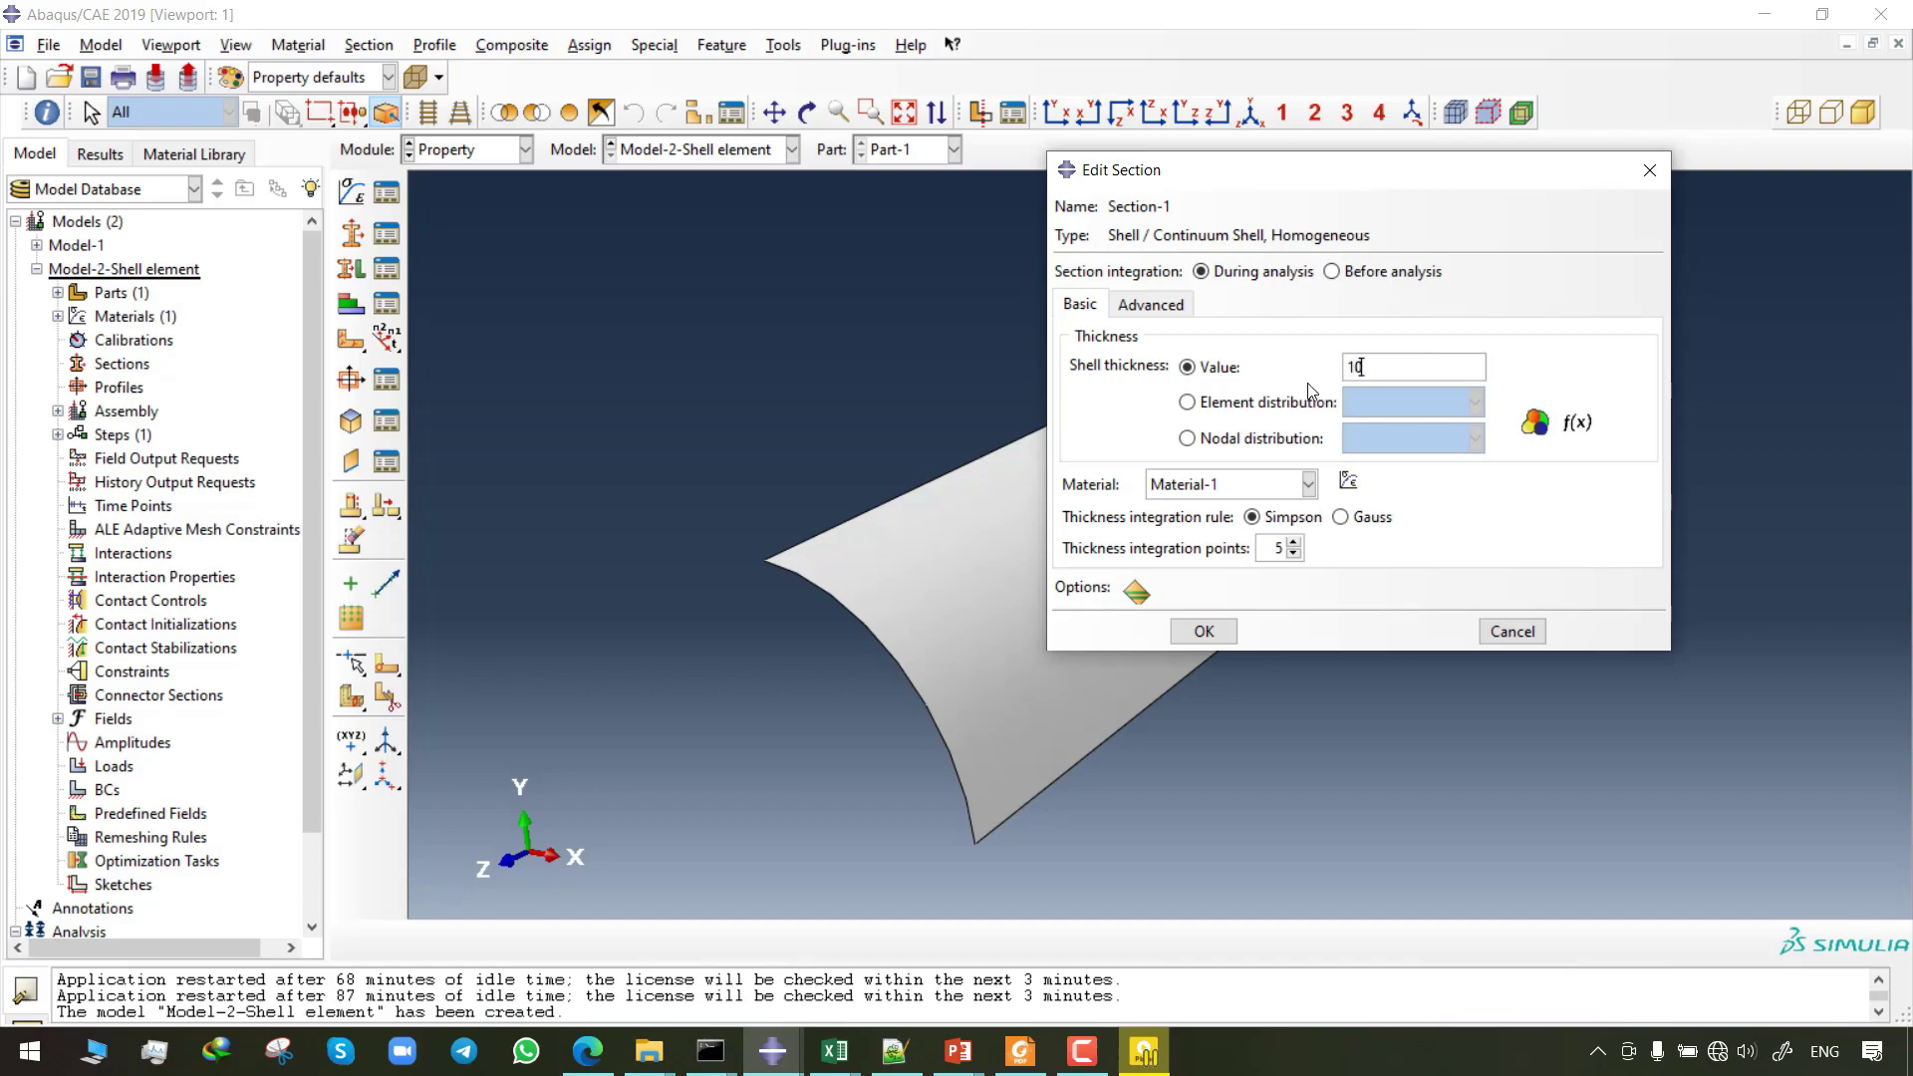
type("10")
left_click(1292, 543)
left_click(1293, 543)
left_click(1293, 543)
left_click(1292, 543)
left_click(1203, 630)
- Assign the section to the shell face with Middle surface offset, then move to Assembly
left_click(351, 268)
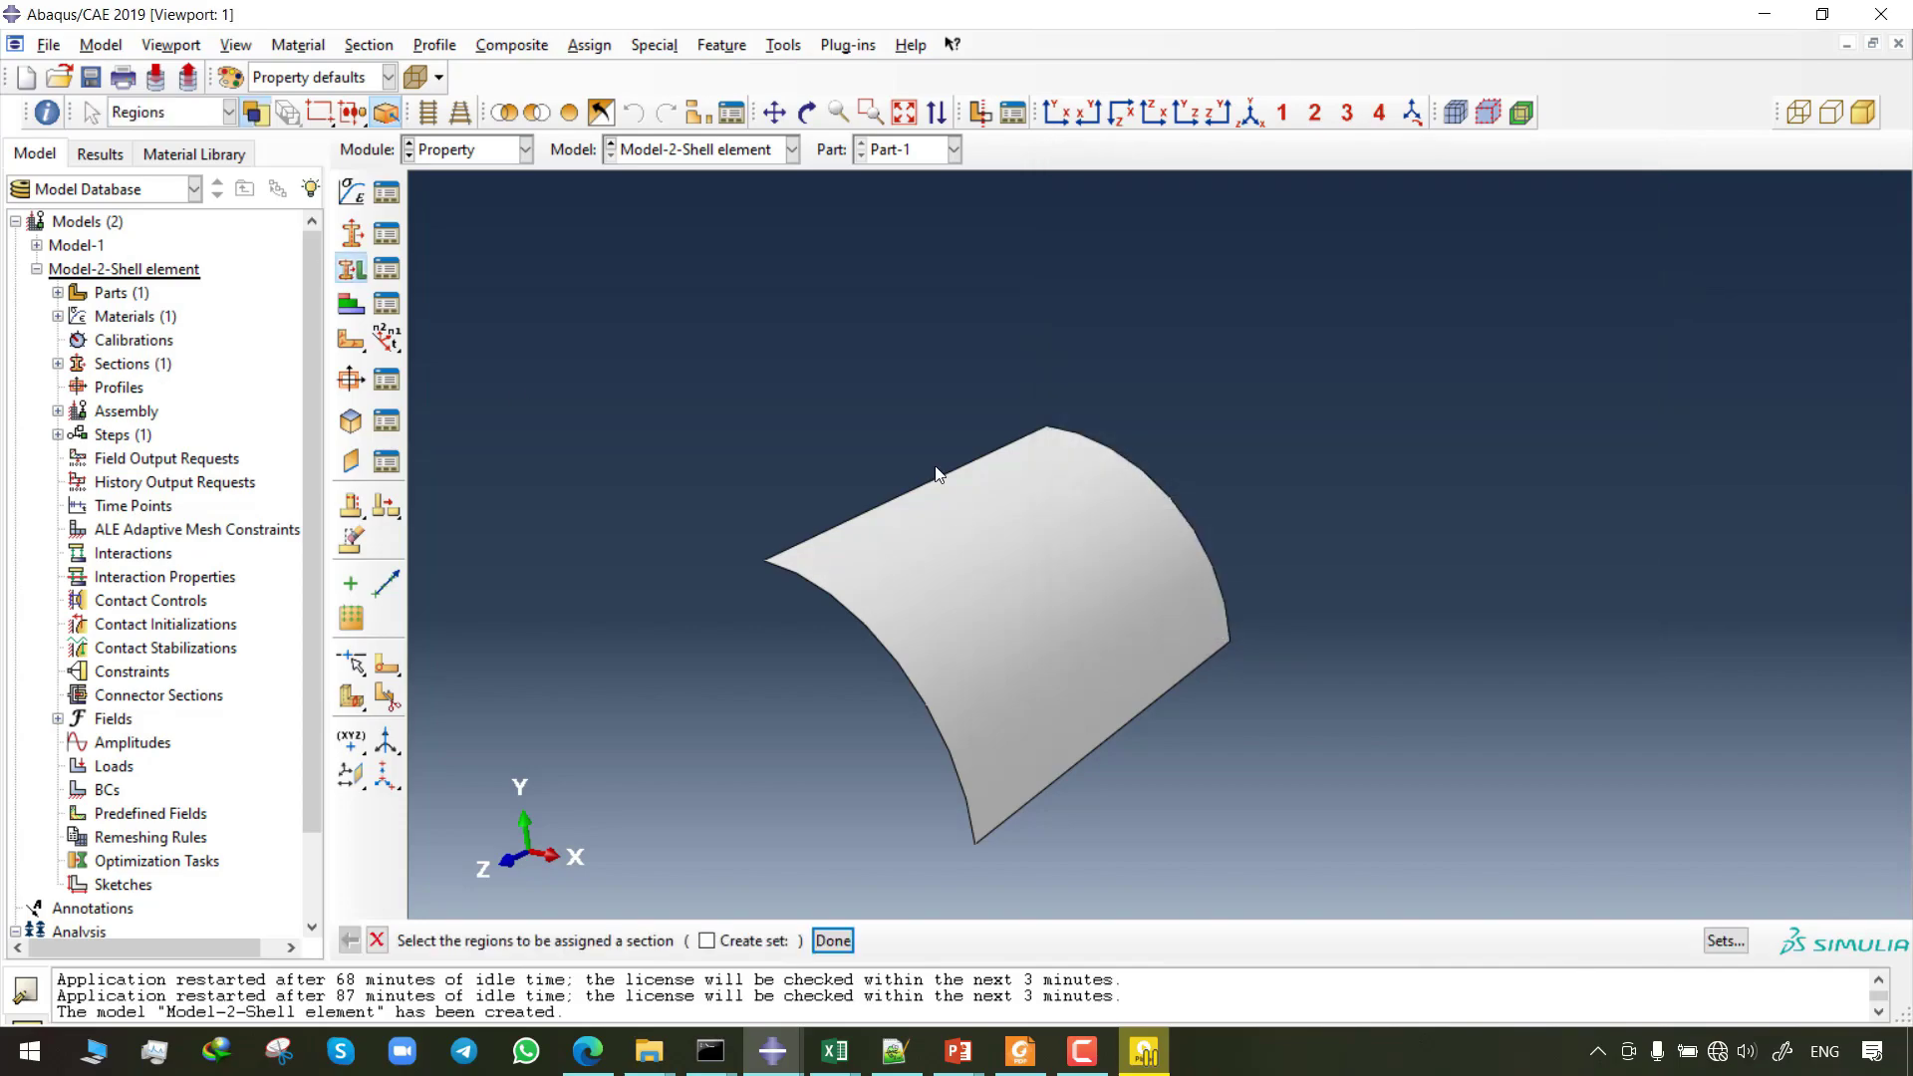
left_click(937, 475)
left_click(833, 940)
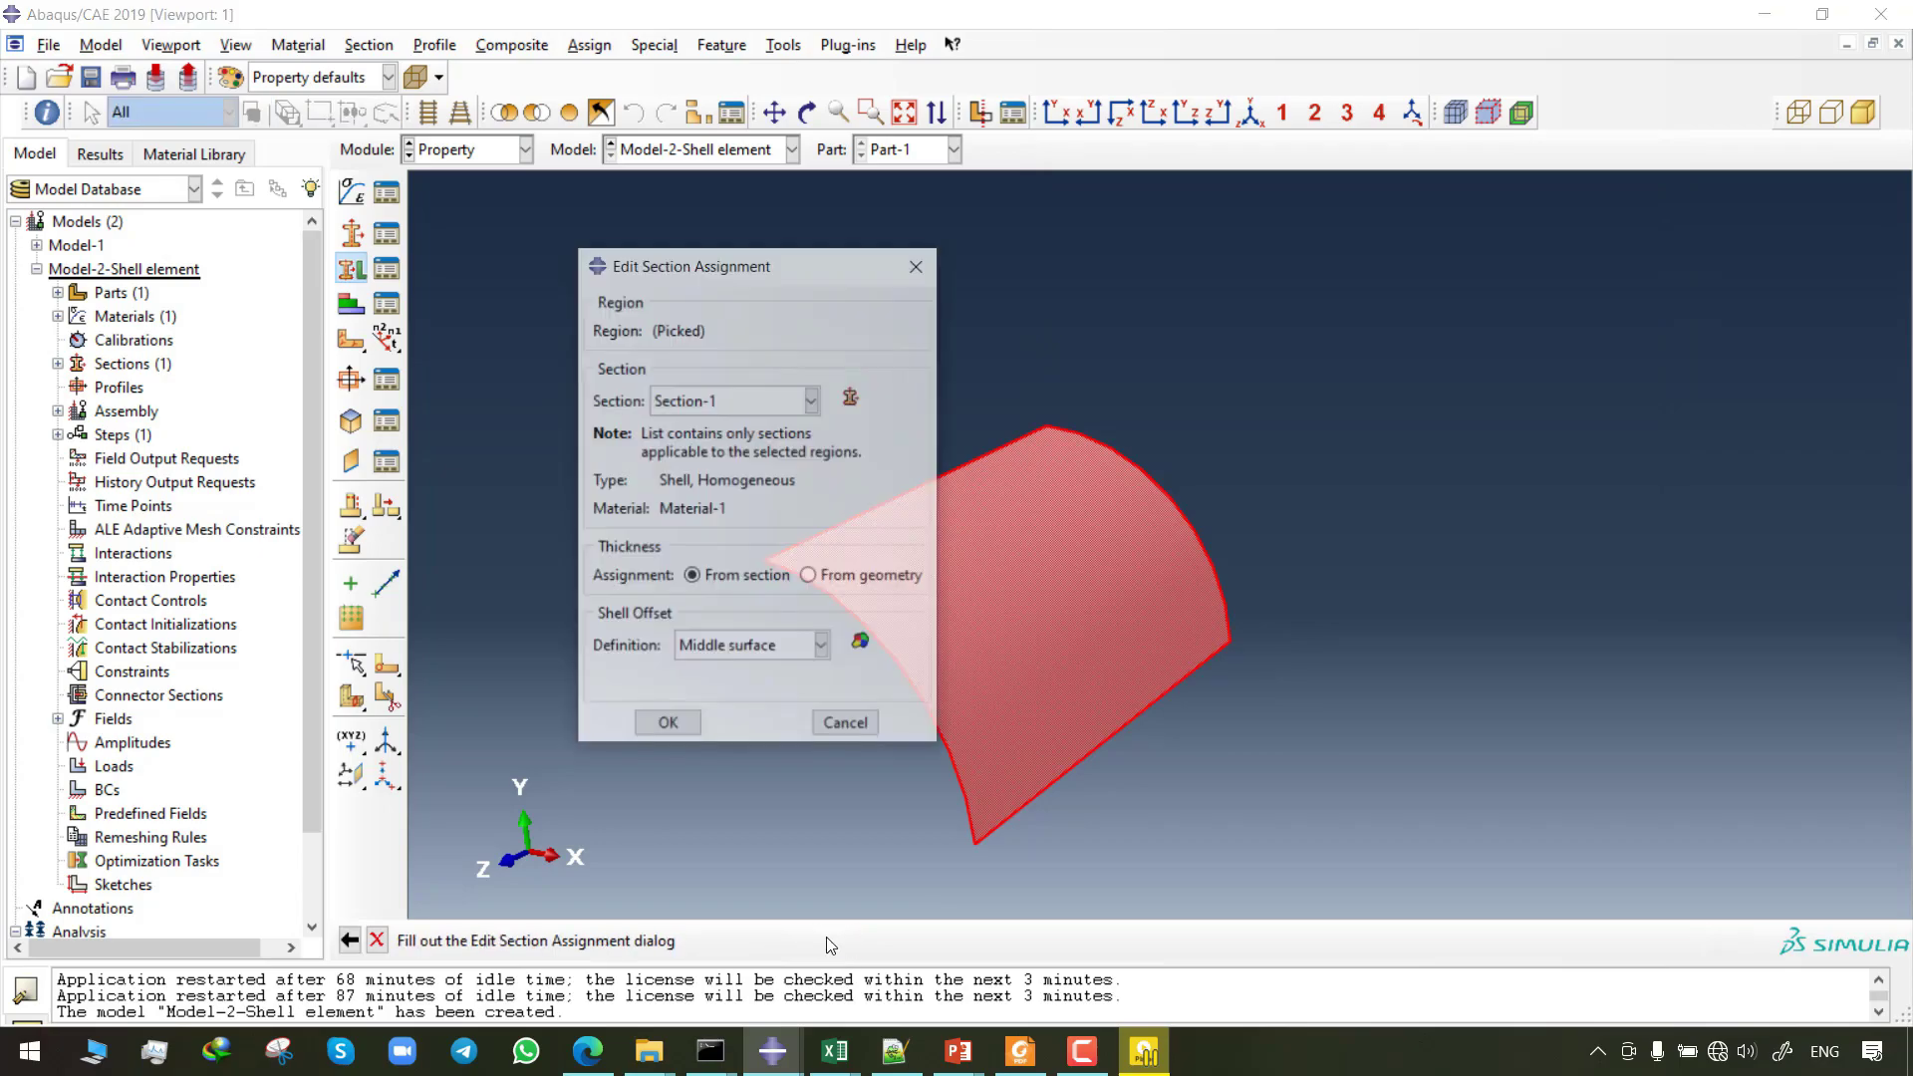
left_click(711, 649)
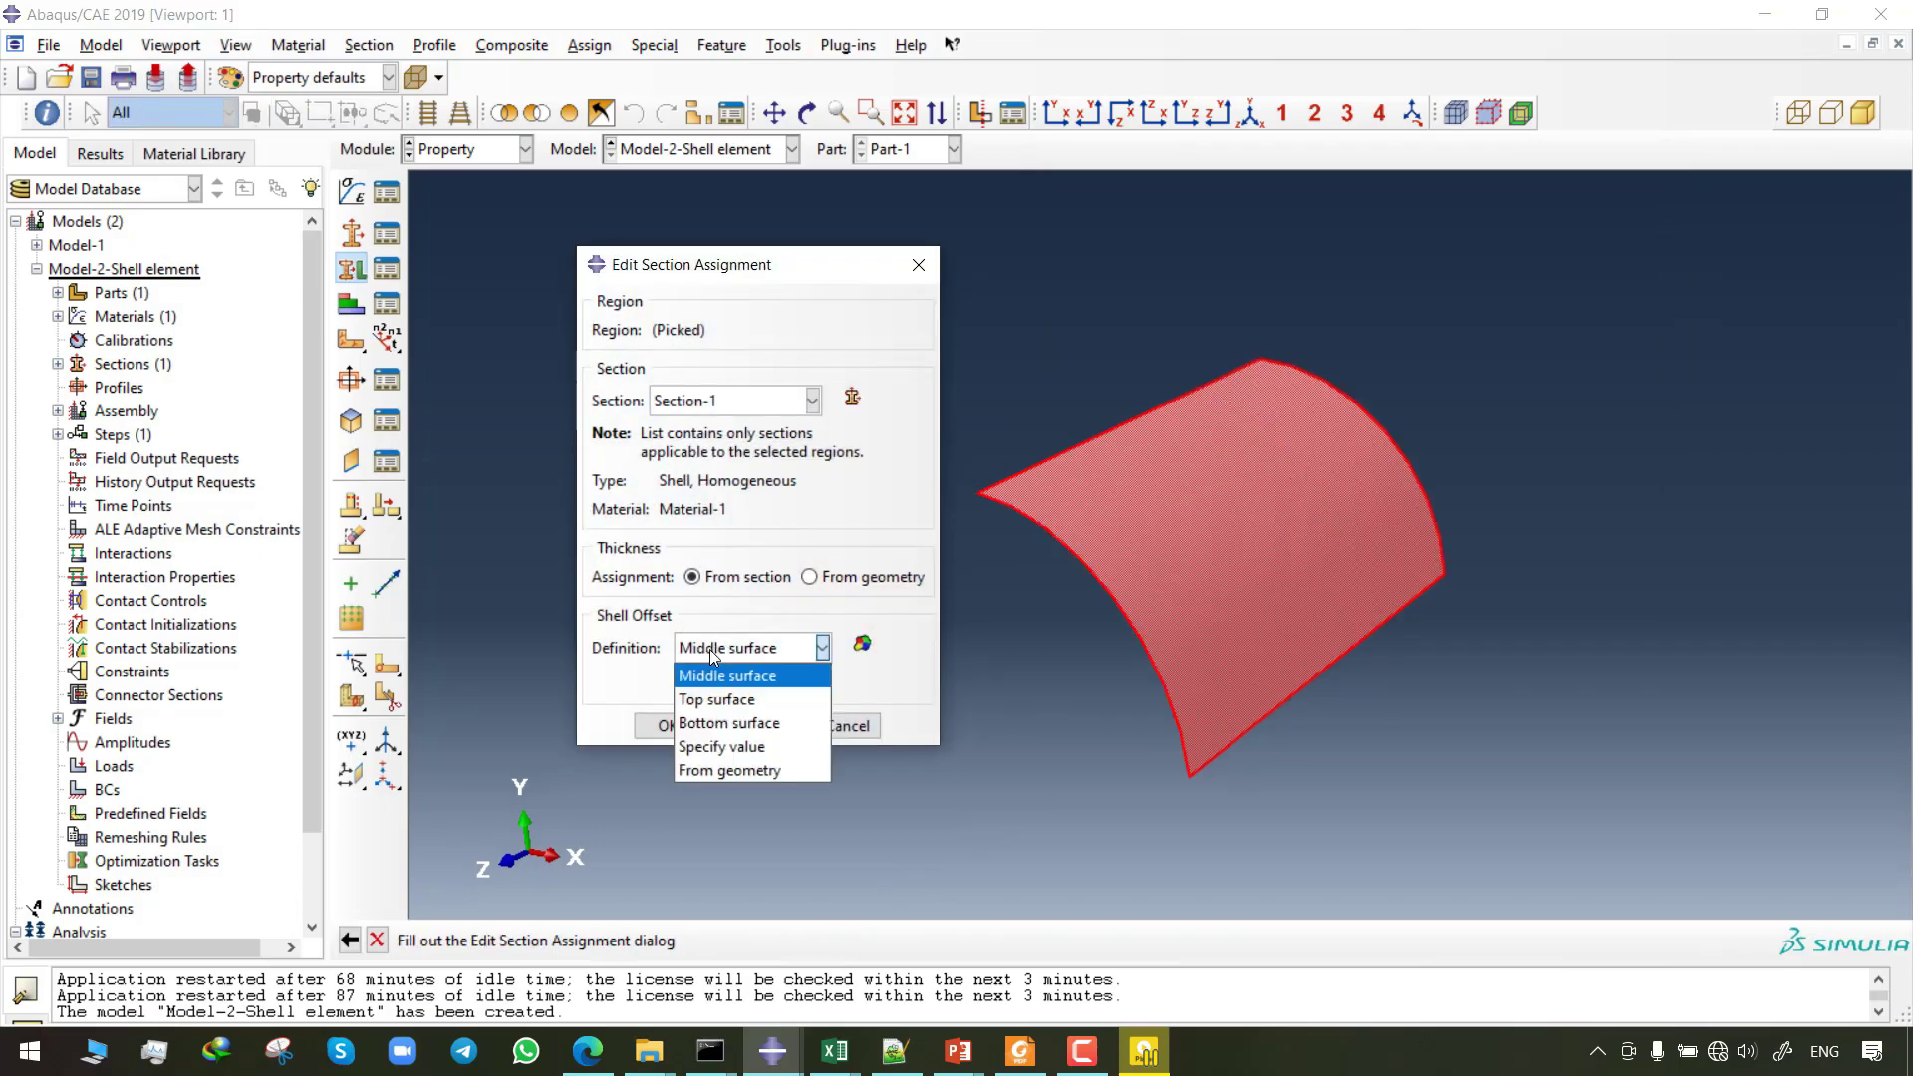
left_click(767, 677)
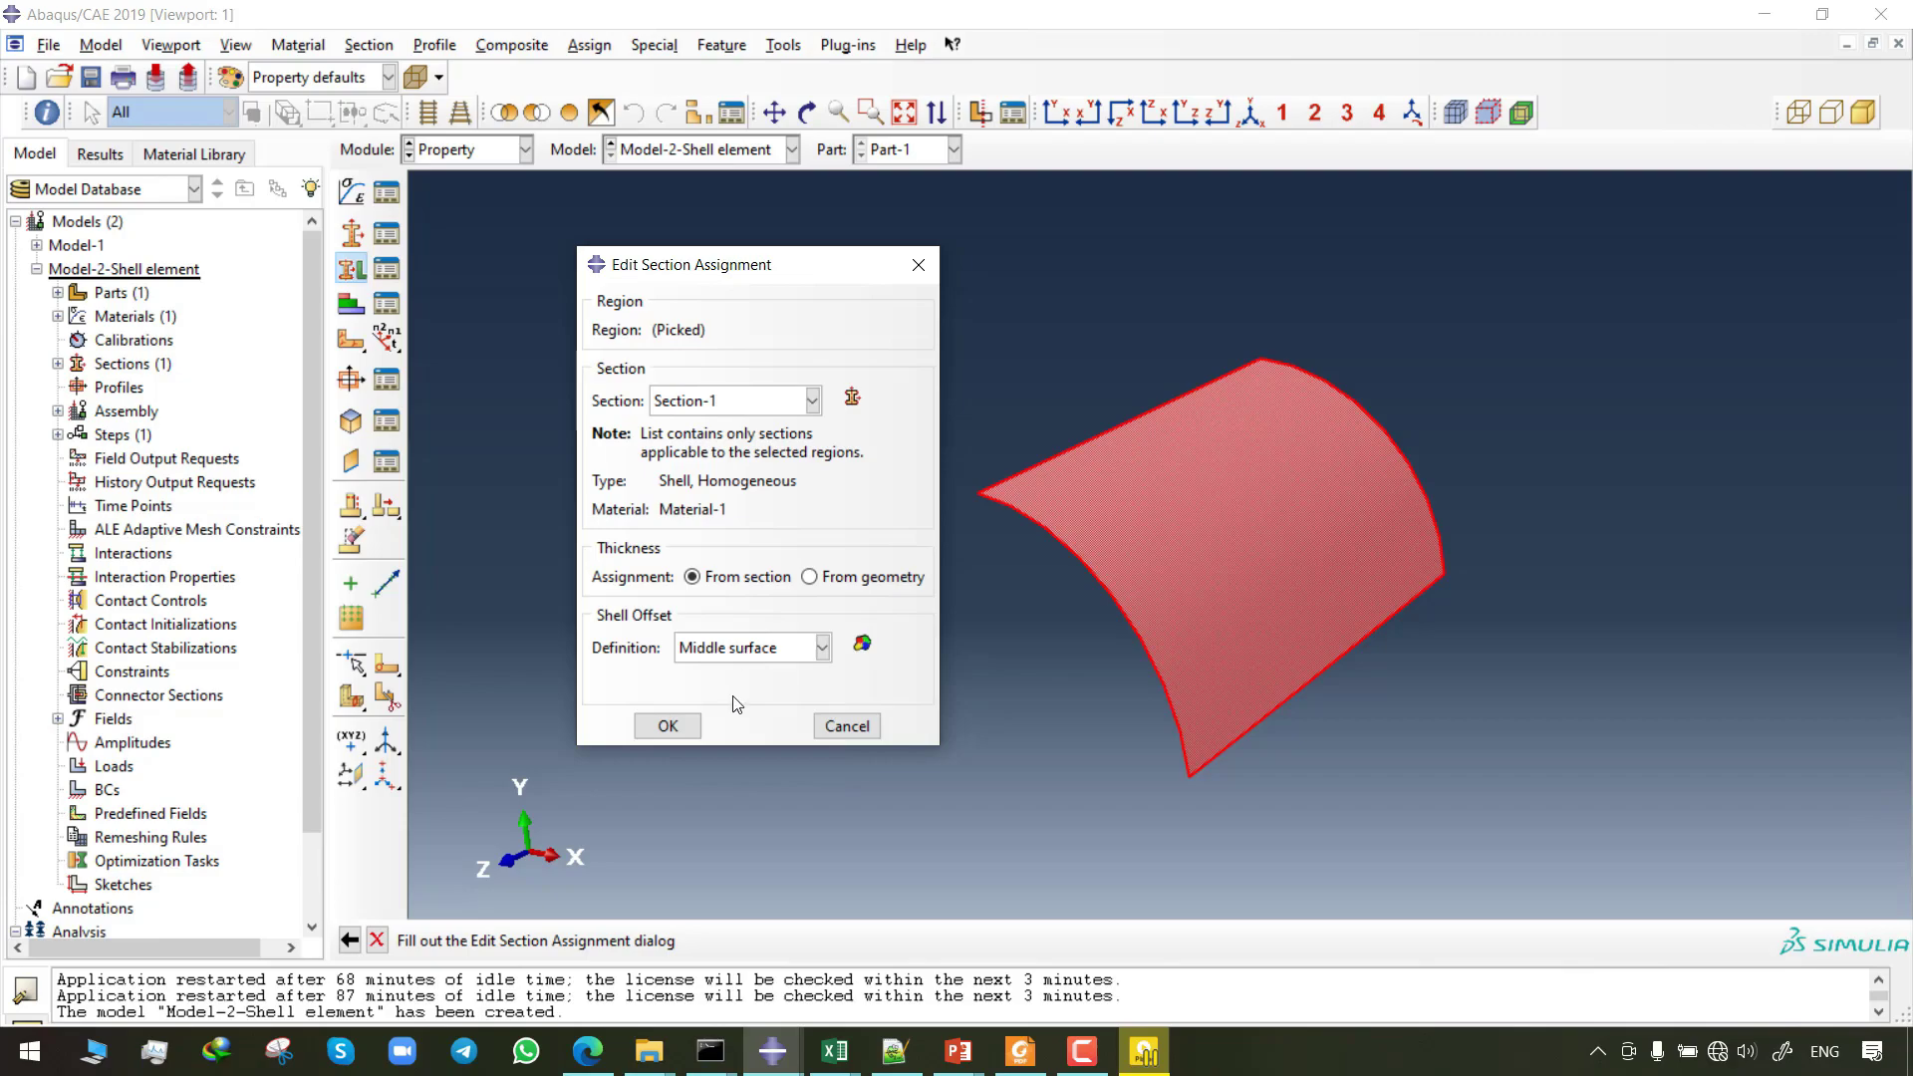
left_click(696, 726)
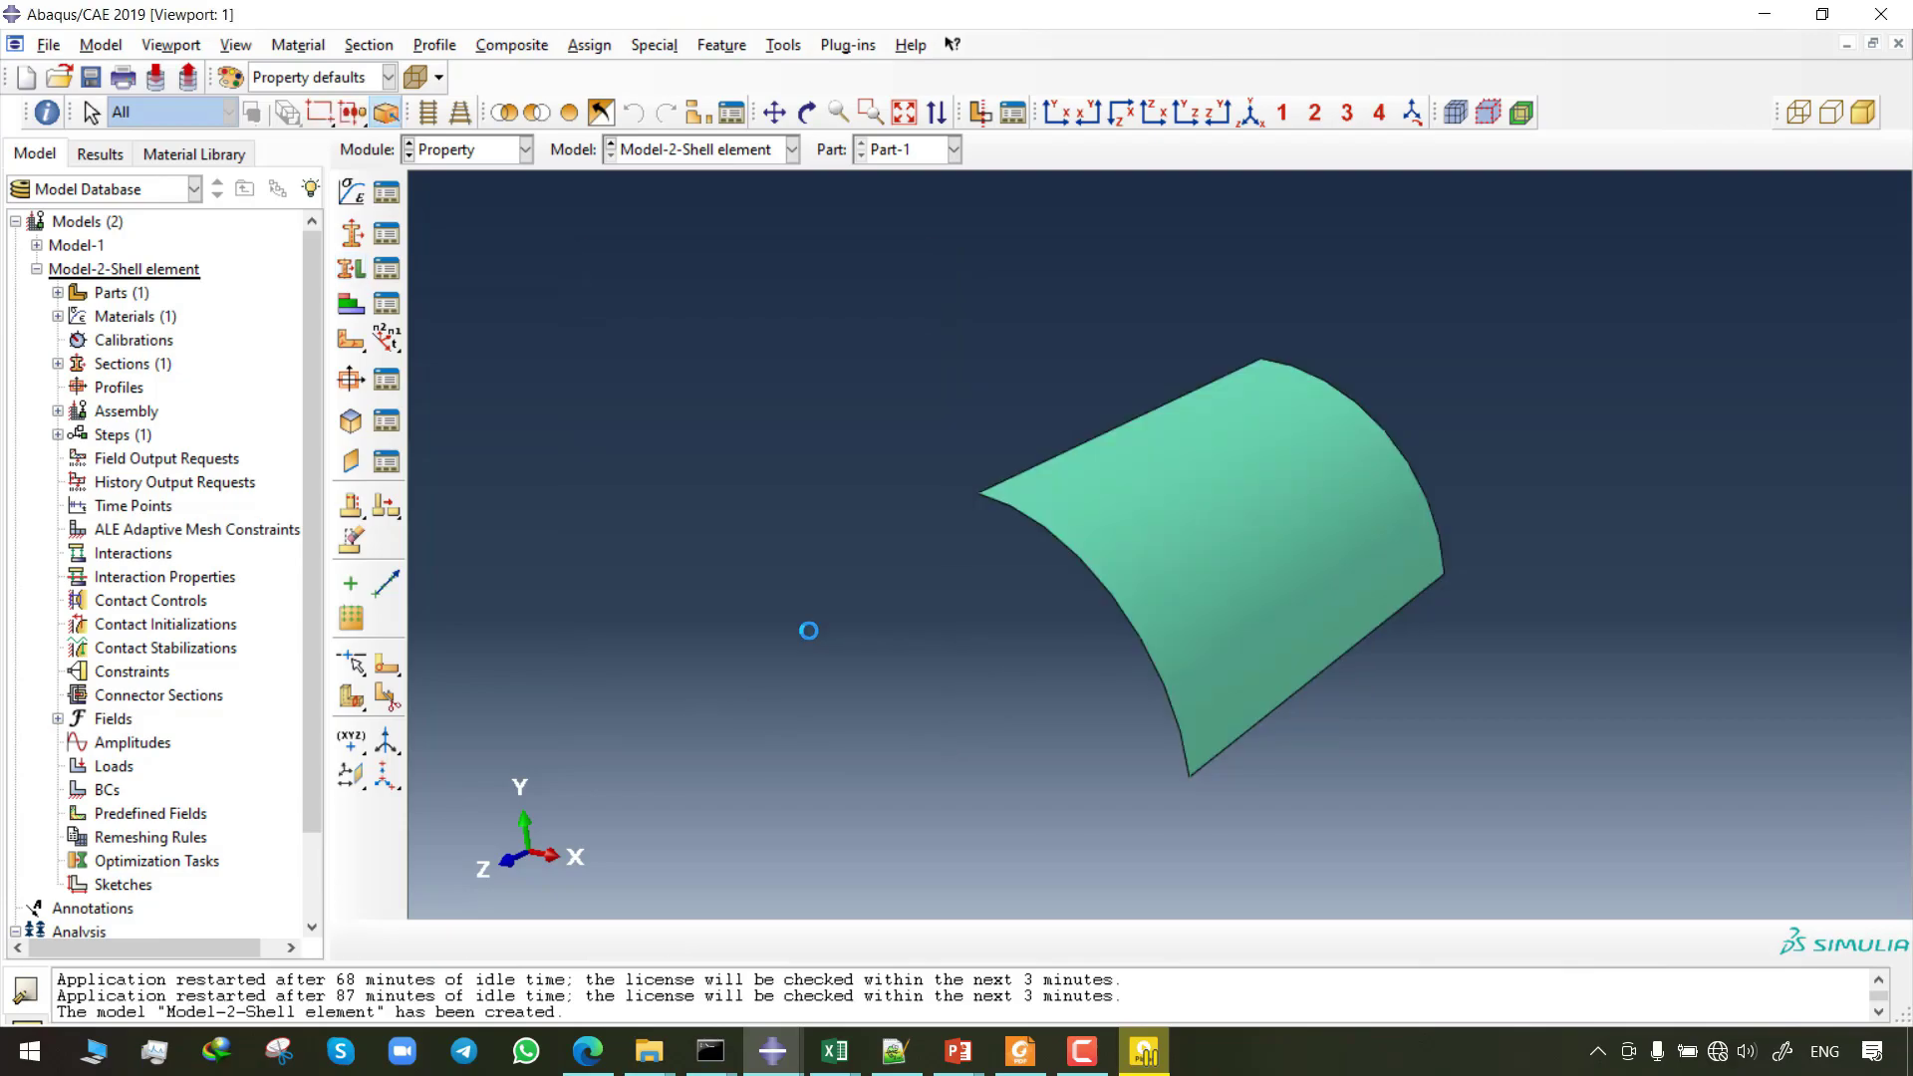
left_click(525, 150)
left_click(453, 224)
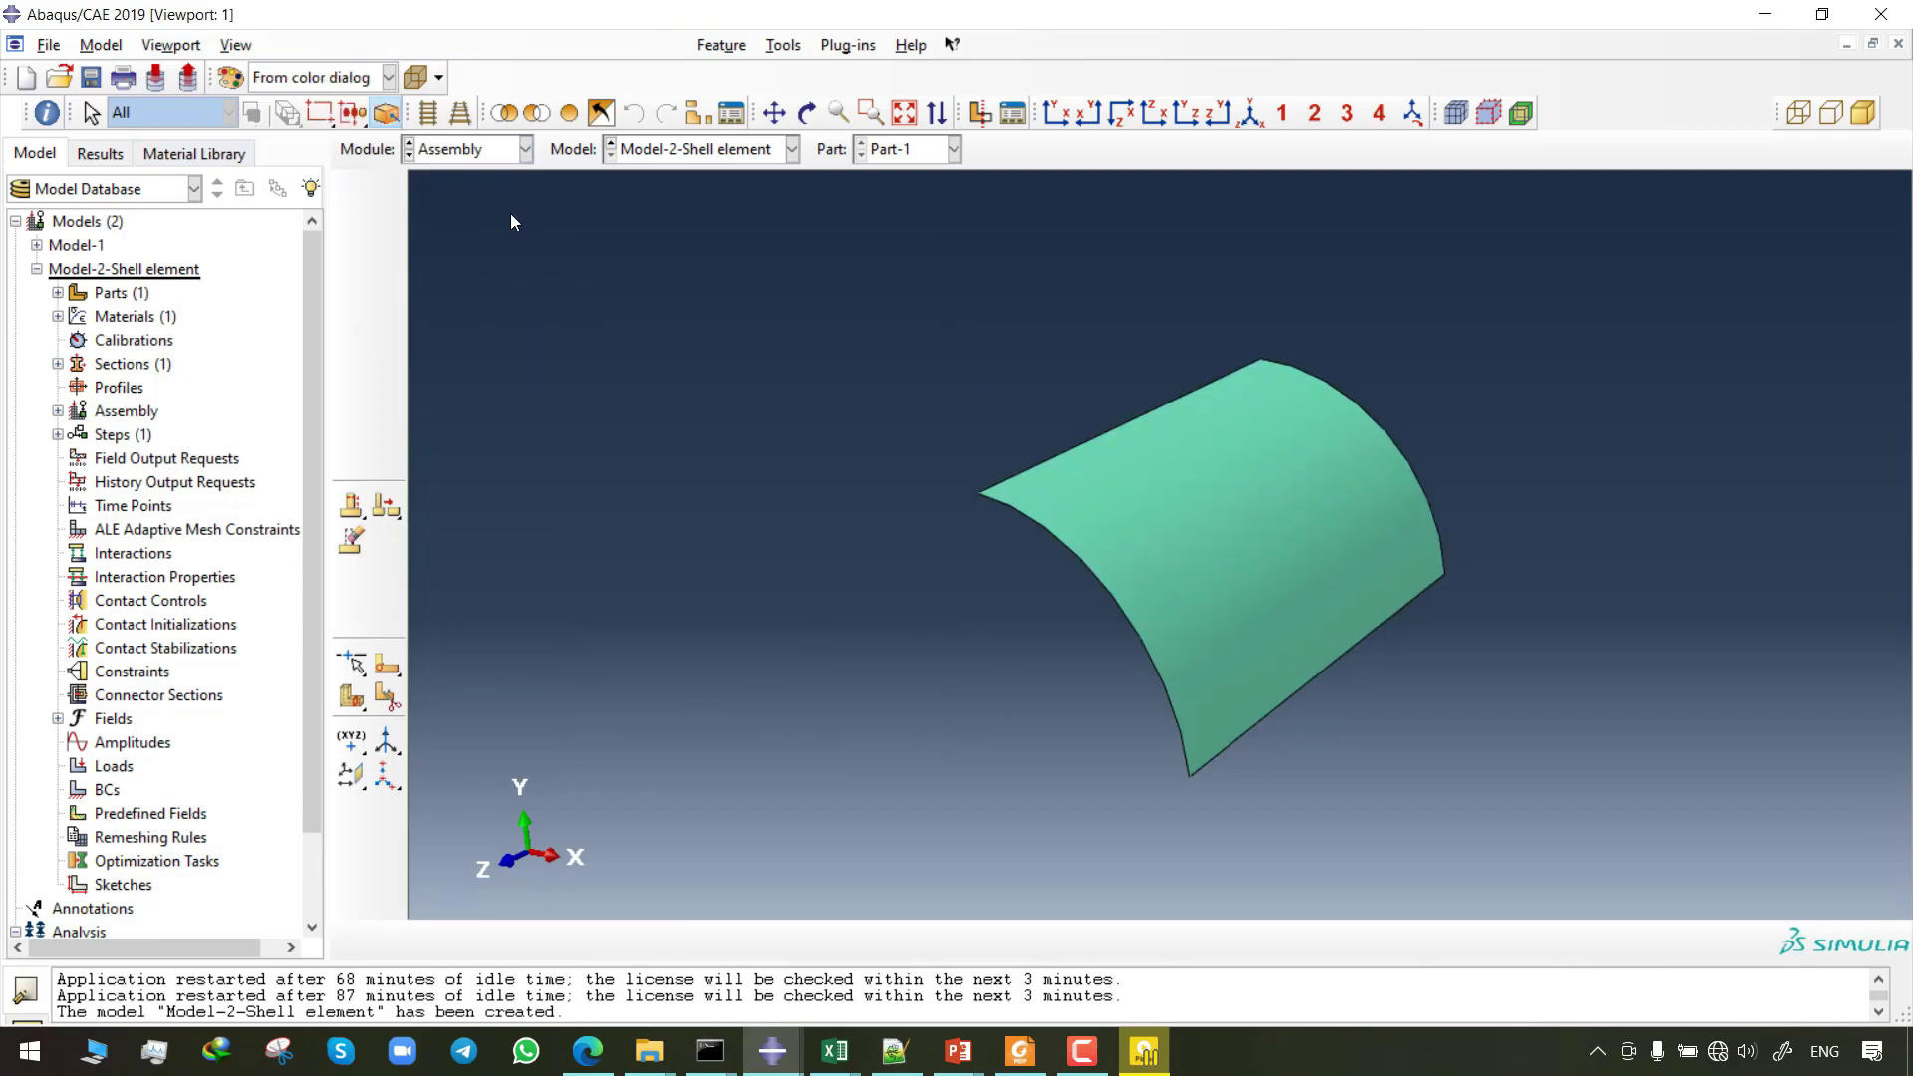
- Create an instance of Part-1 and a Static, General Step-1
left_click(351, 191)
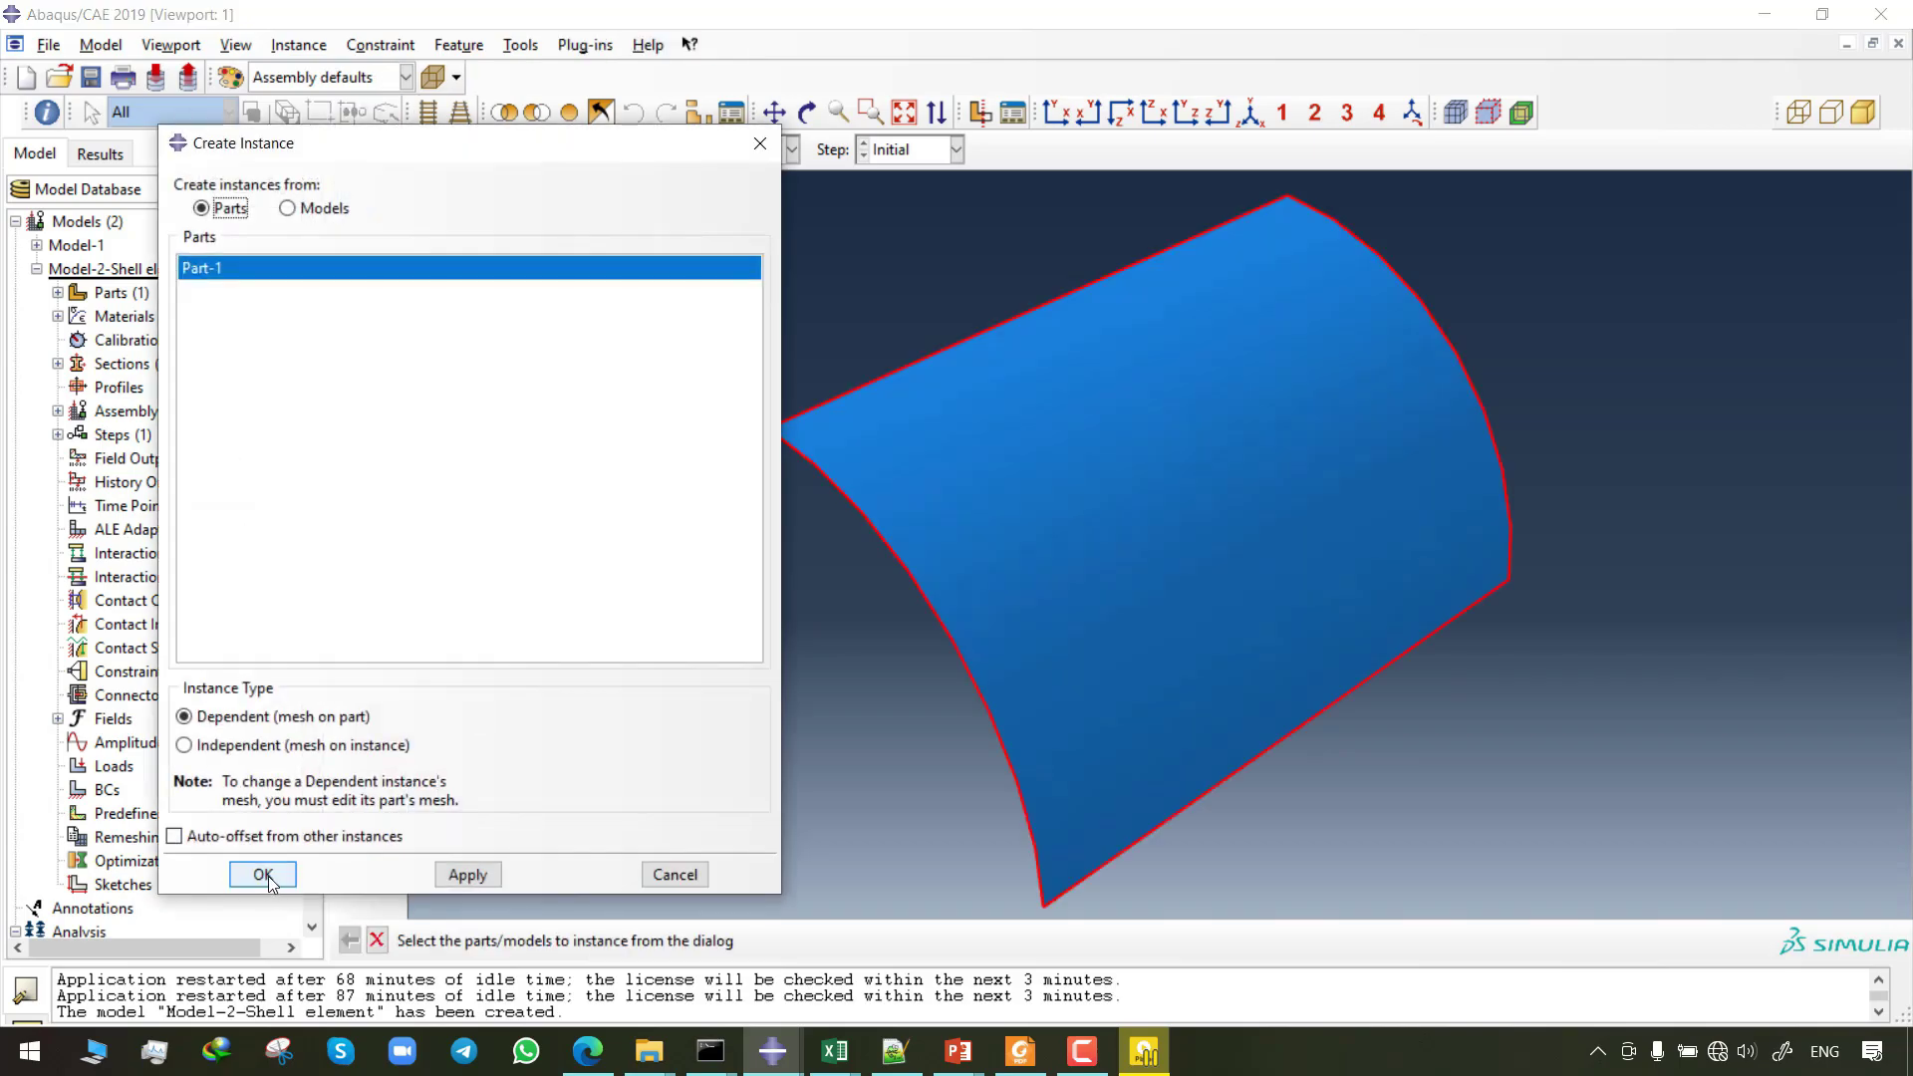
left_click(263, 874)
left_click(525, 149)
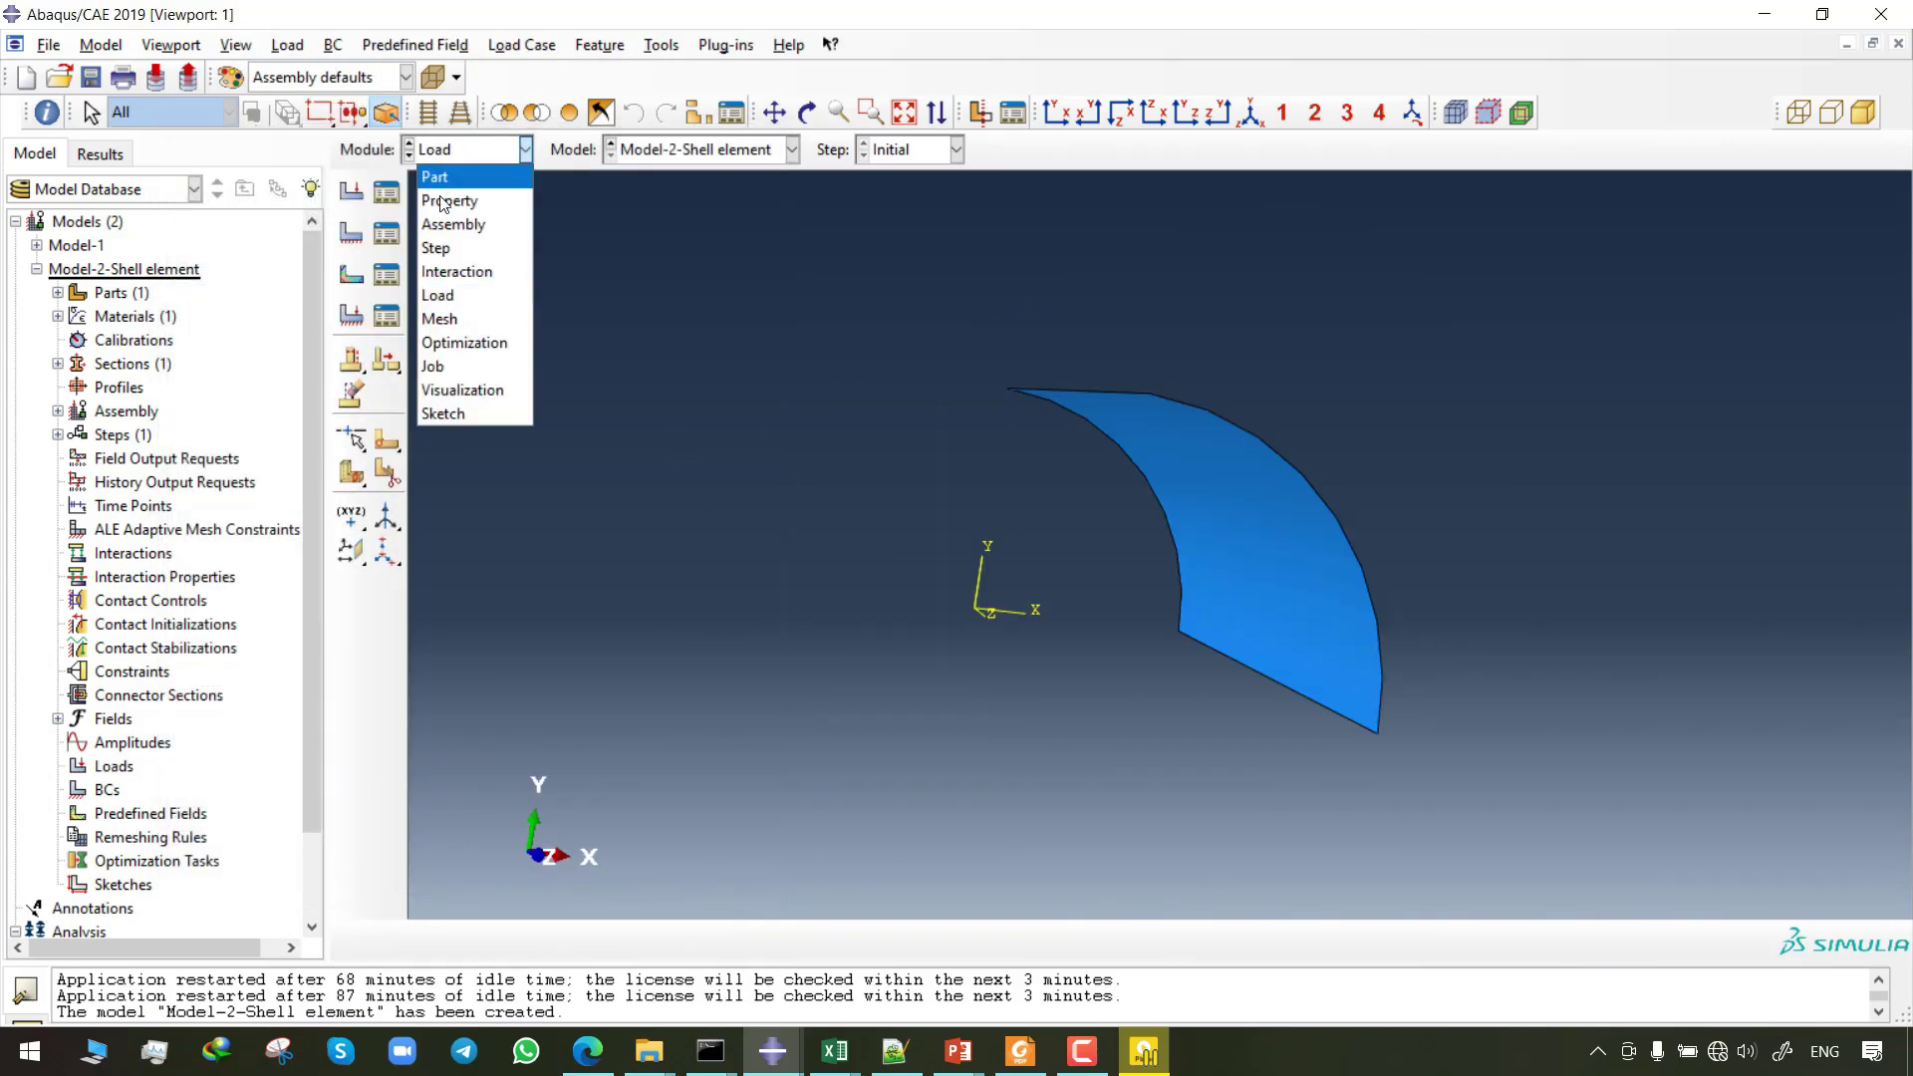
left_click(455, 249)
left_click(350, 194)
left_click(743, 816)
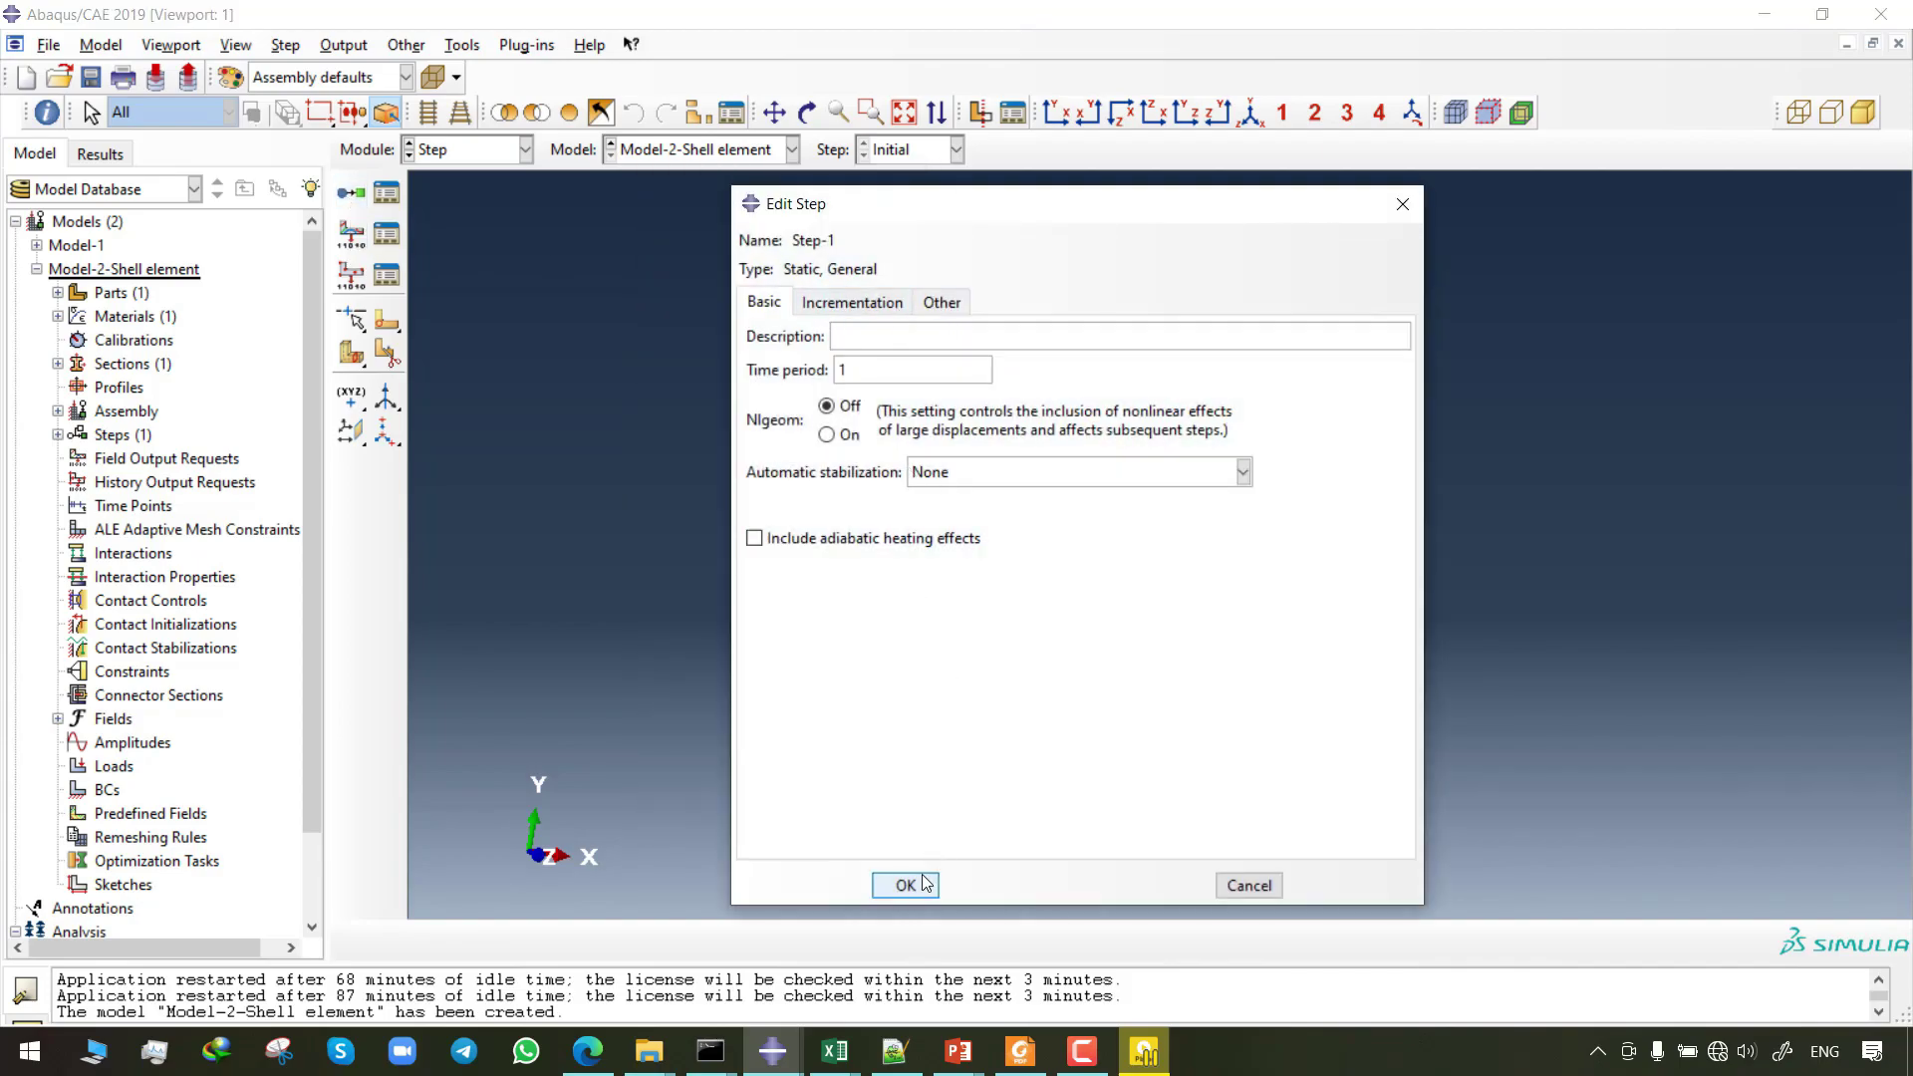
left_click(925, 883)
- Request SDV and FV field output in F-Output-1 at section points 1,2,3,4,5,6,7,8,9
left_click(387, 233)
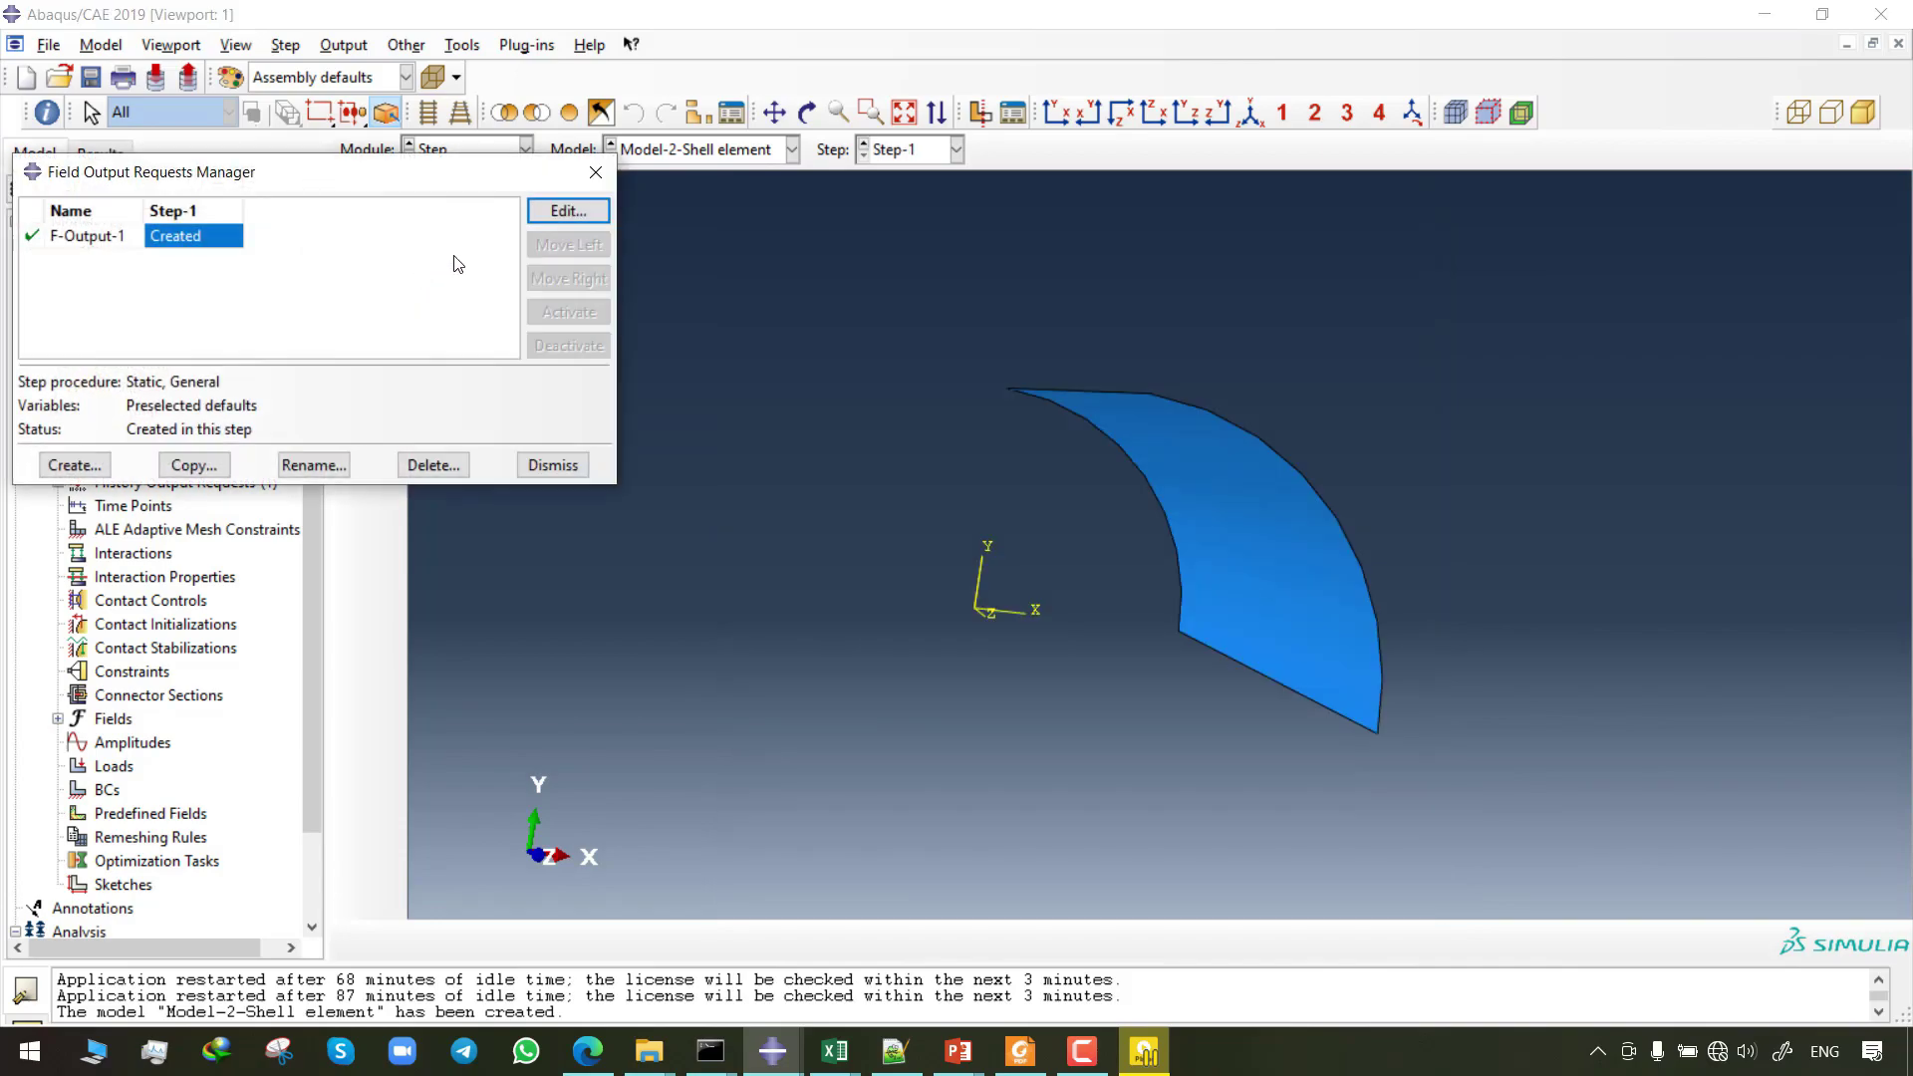
left_click(548, 215)
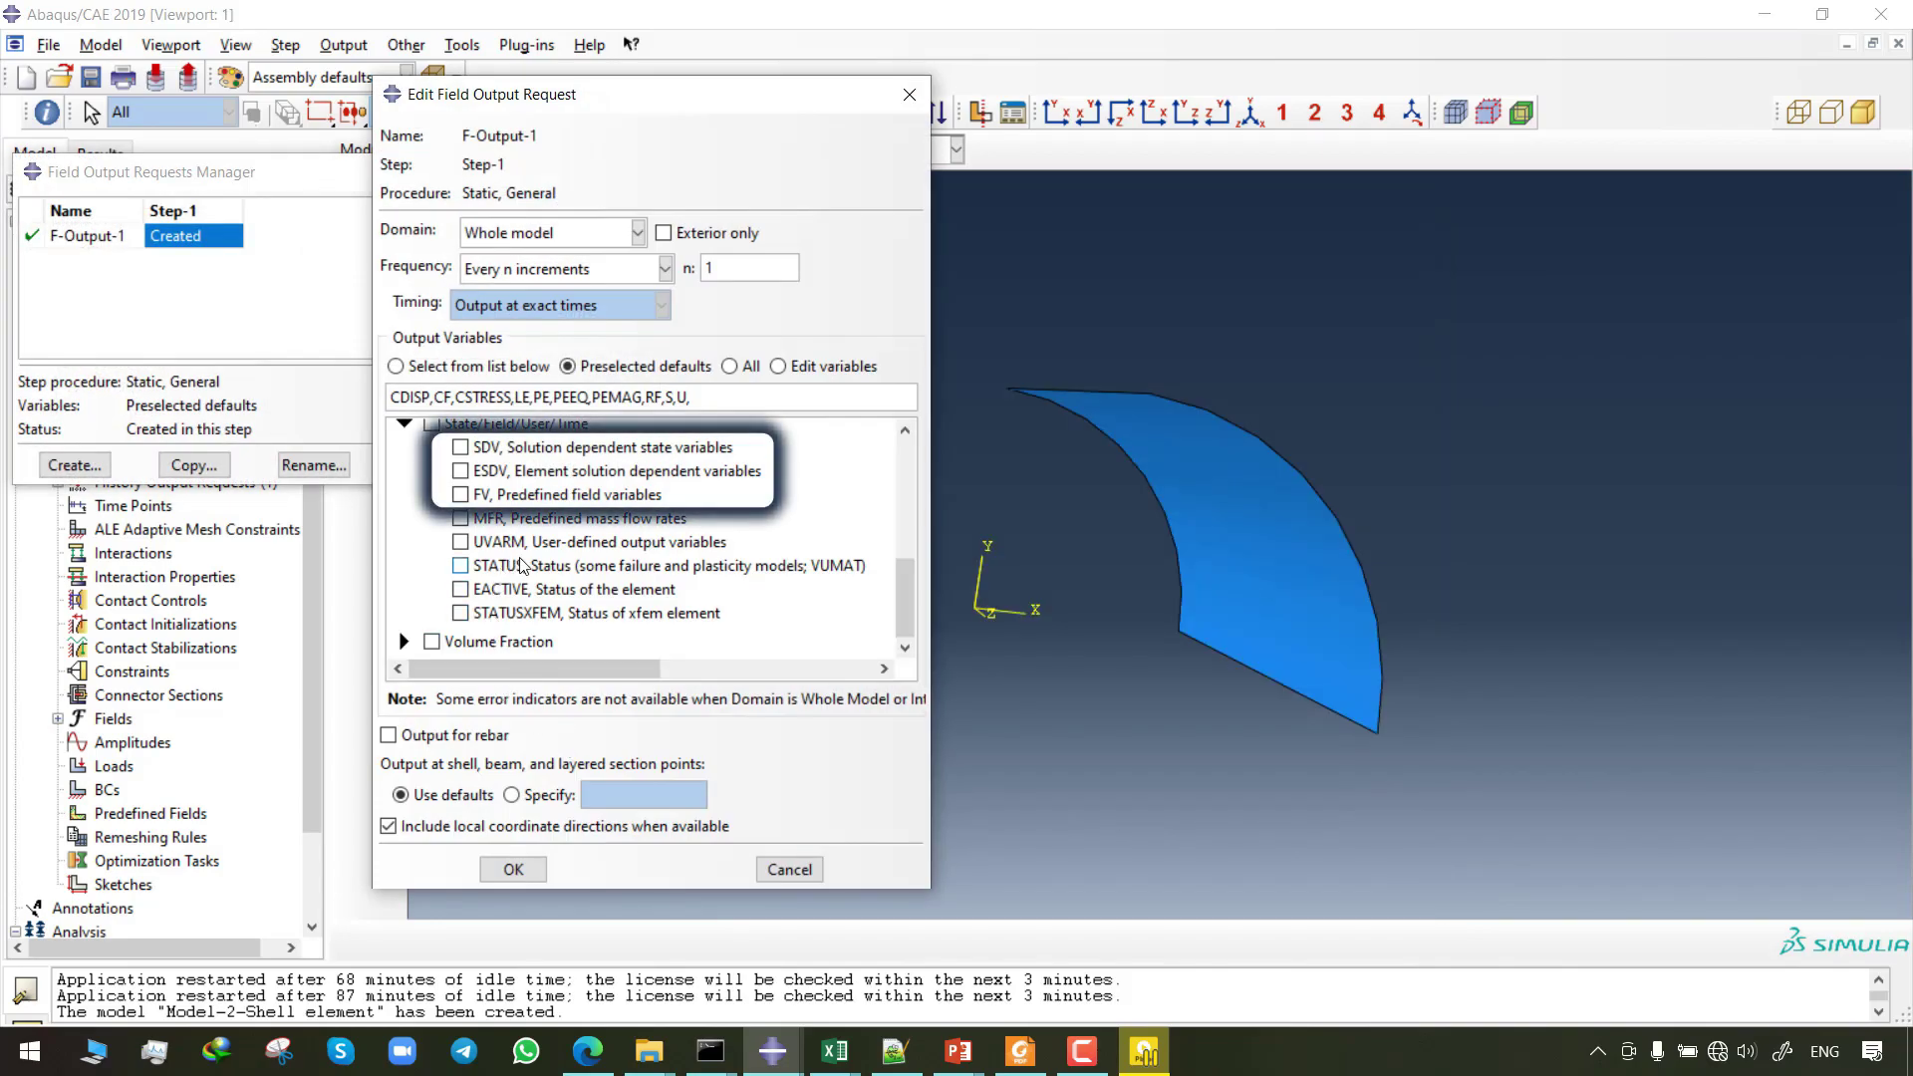
left_click(518, 449)
left_click(518, 495)
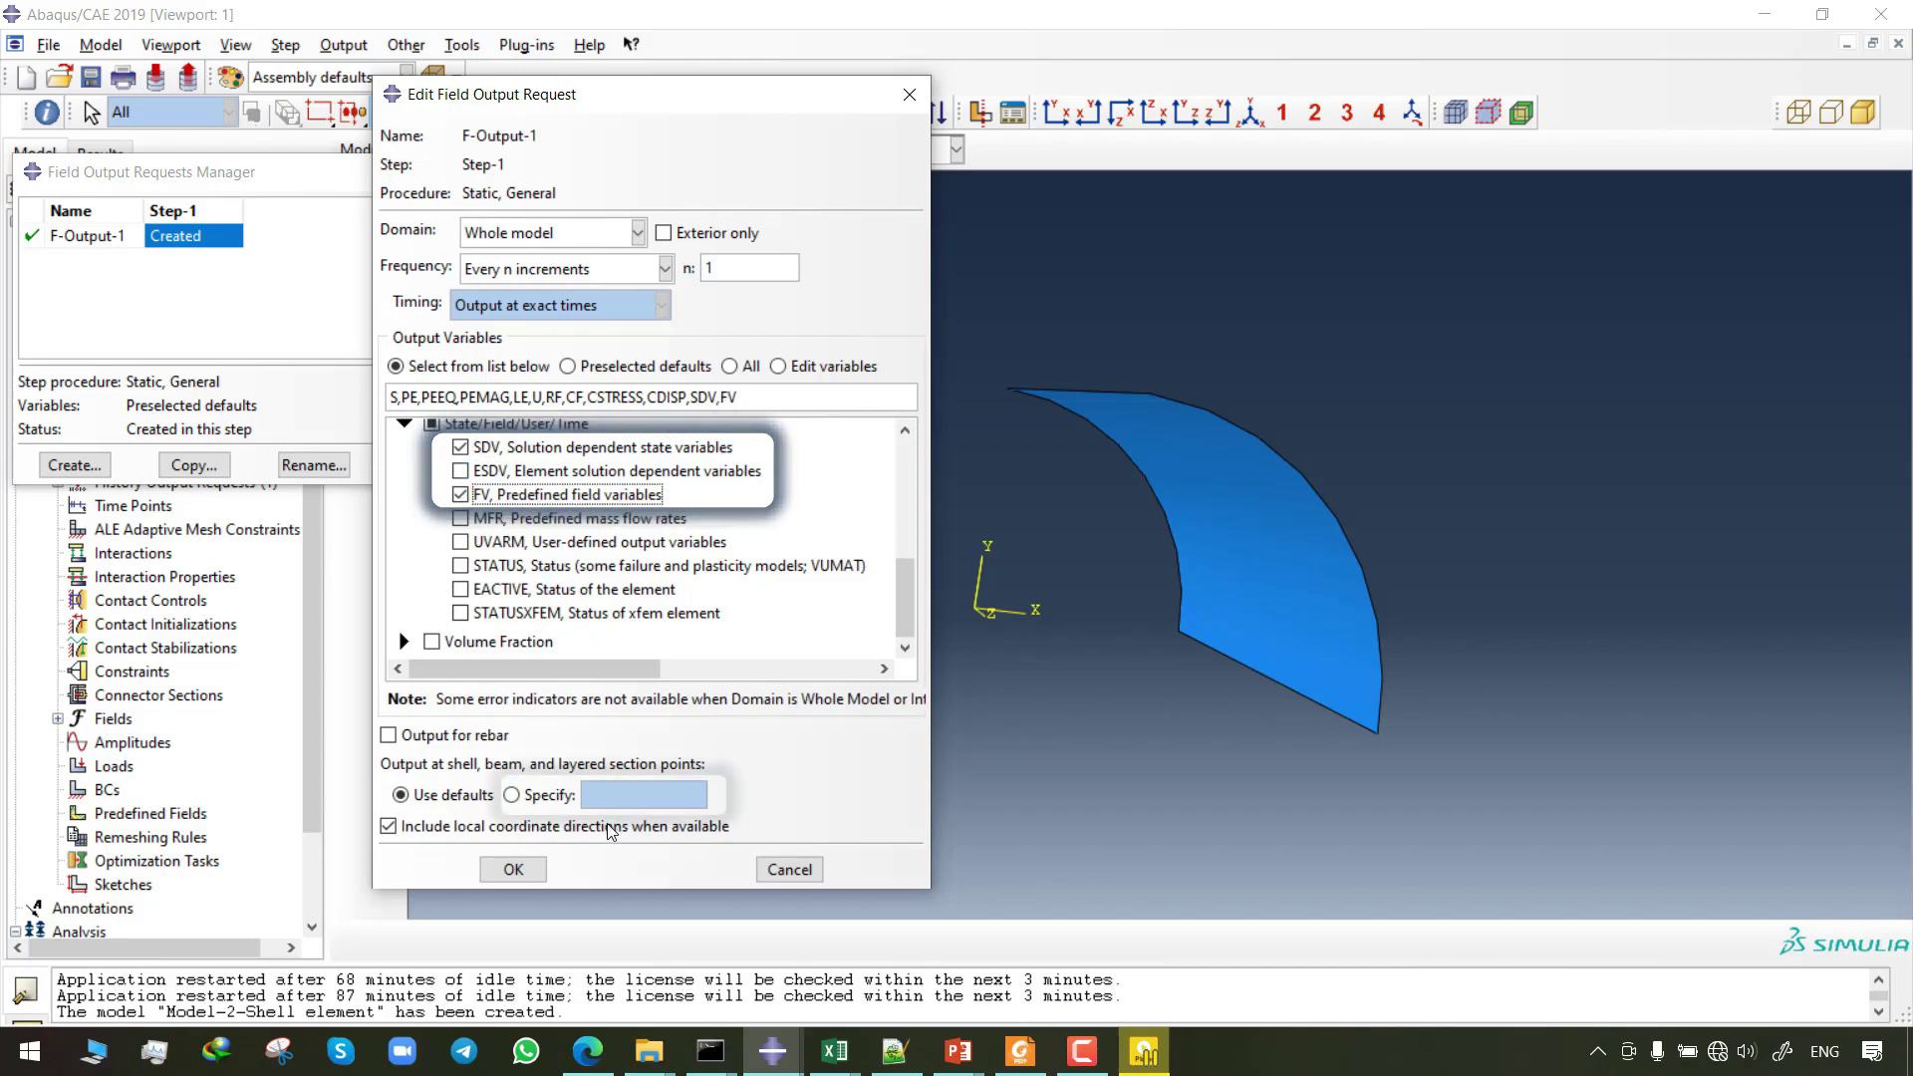
left_click(511, 794)
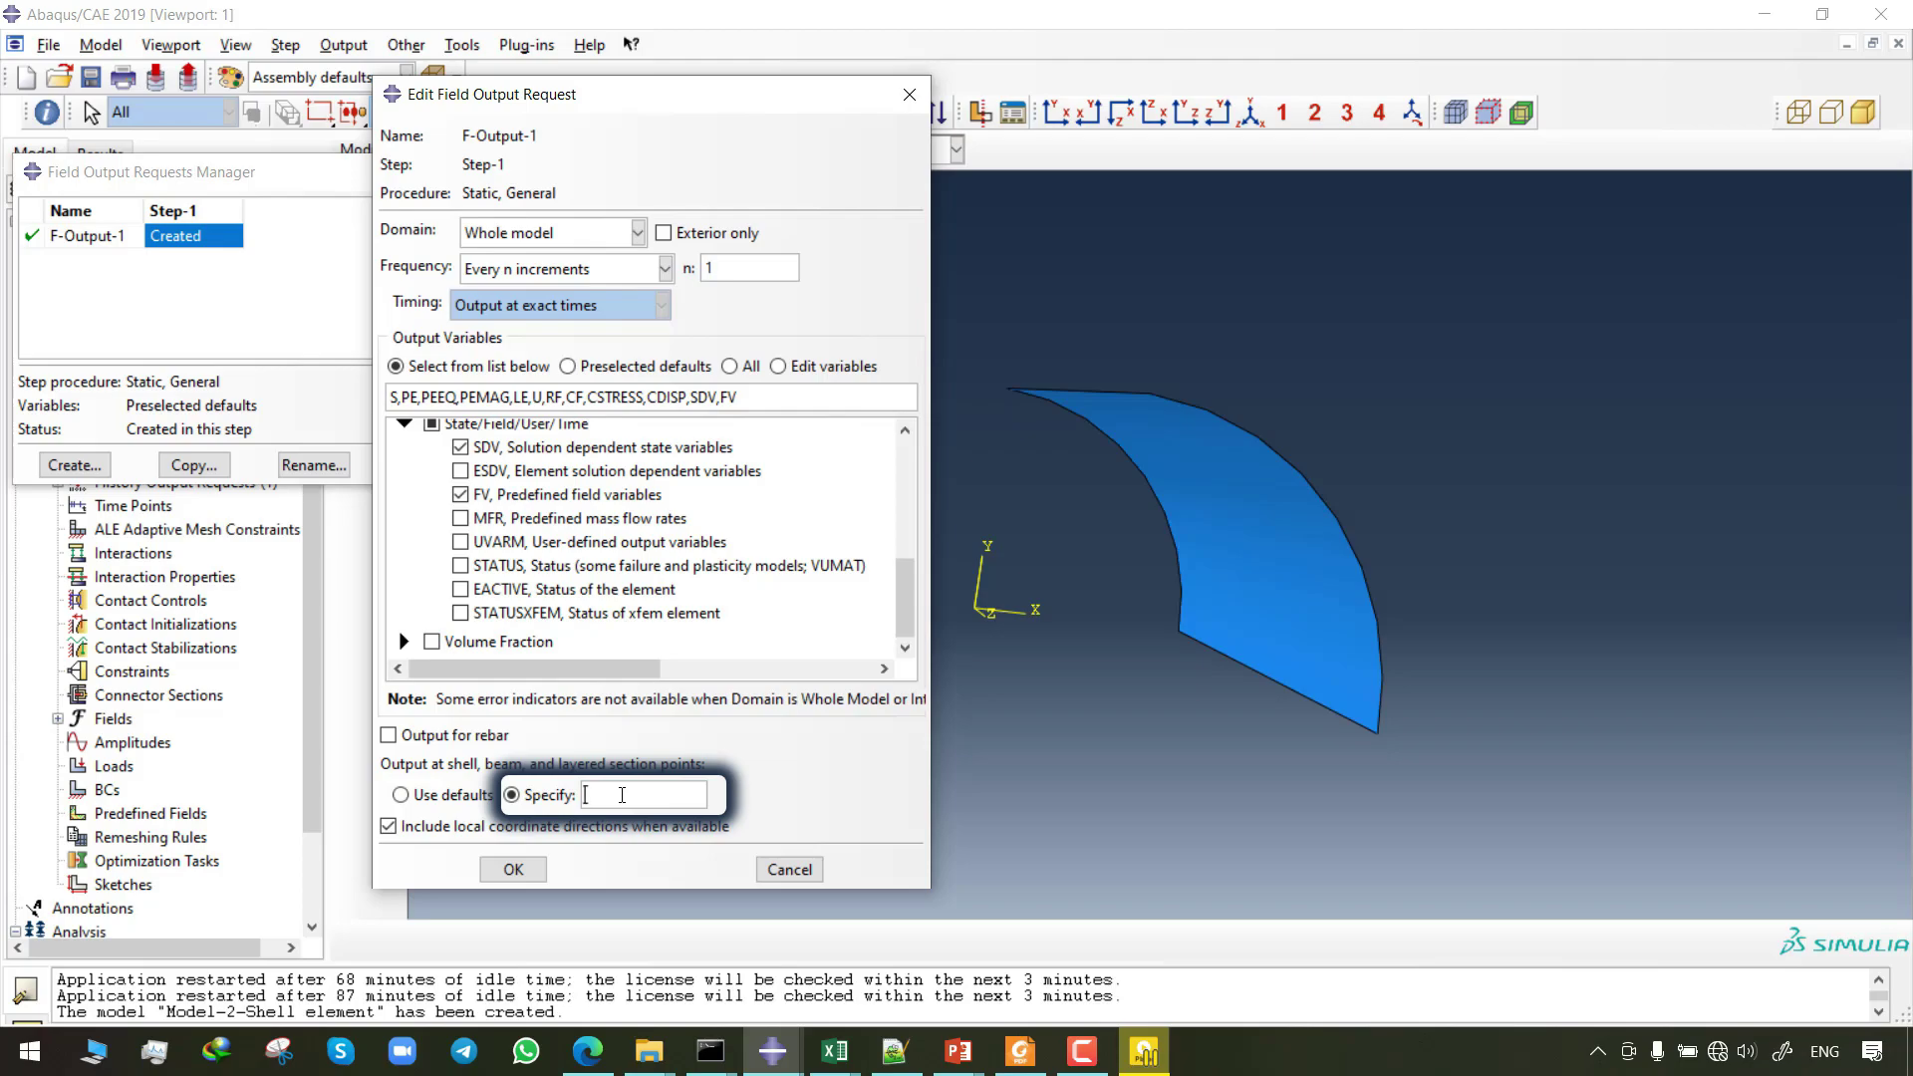
type("1,2,3,4,5,6,7,8,9")
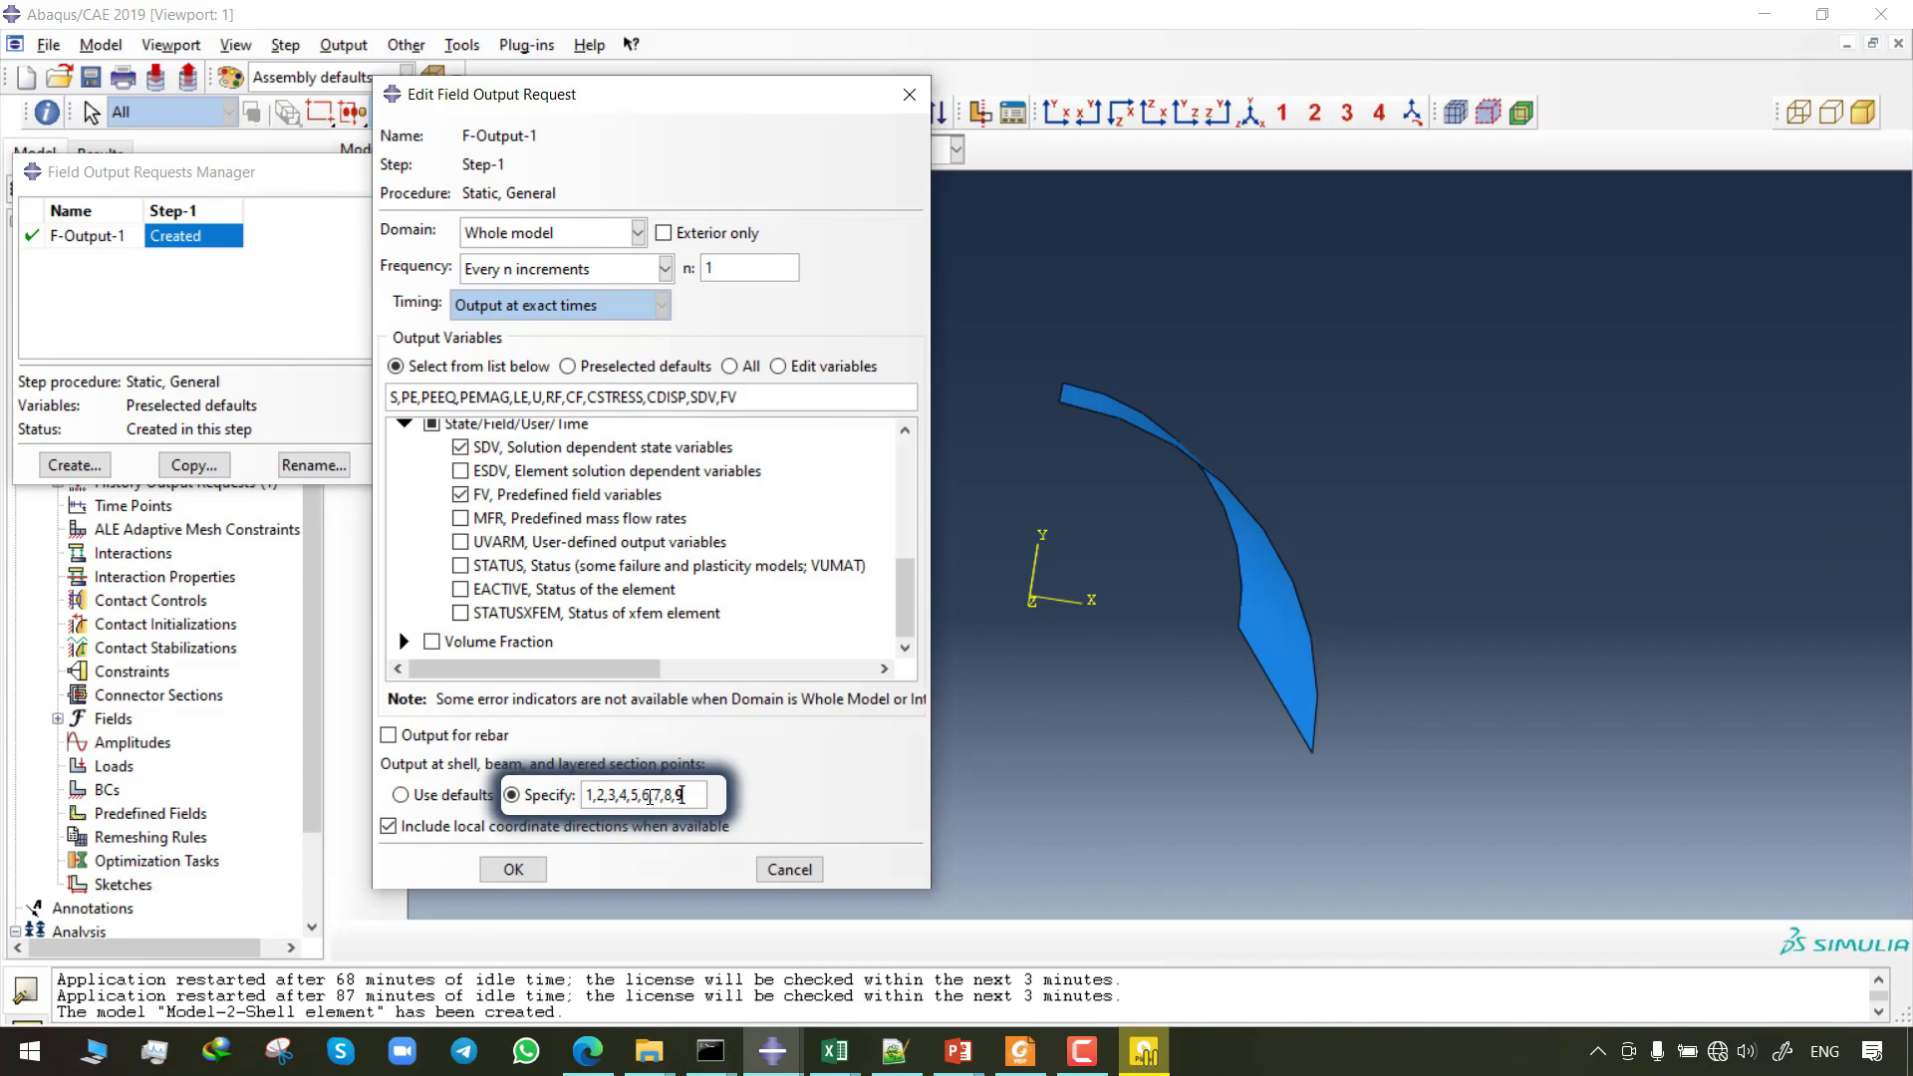
left_click(543, 875)
left_click(548, 457)
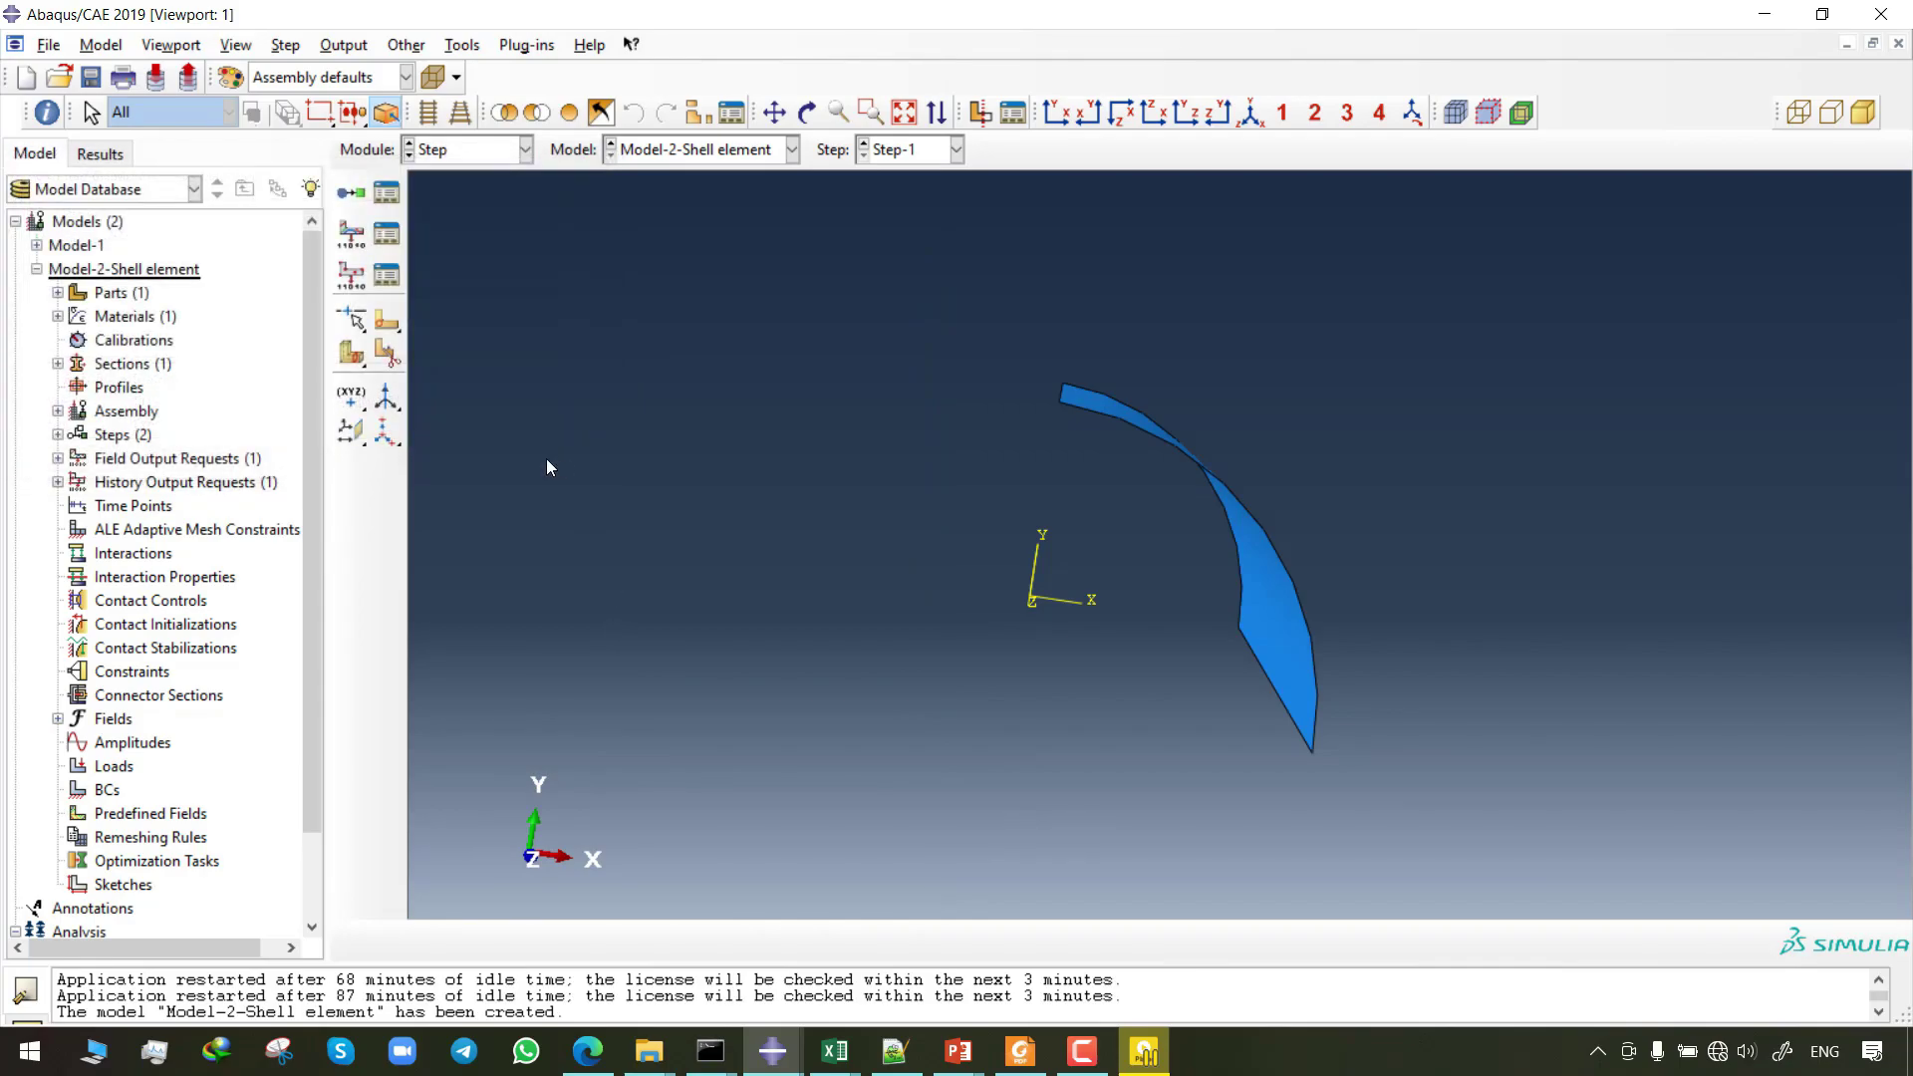
- Apply a uniform pressure load to the shell surface on its brown side
left_click(469, 150)
left_click(485, 294)
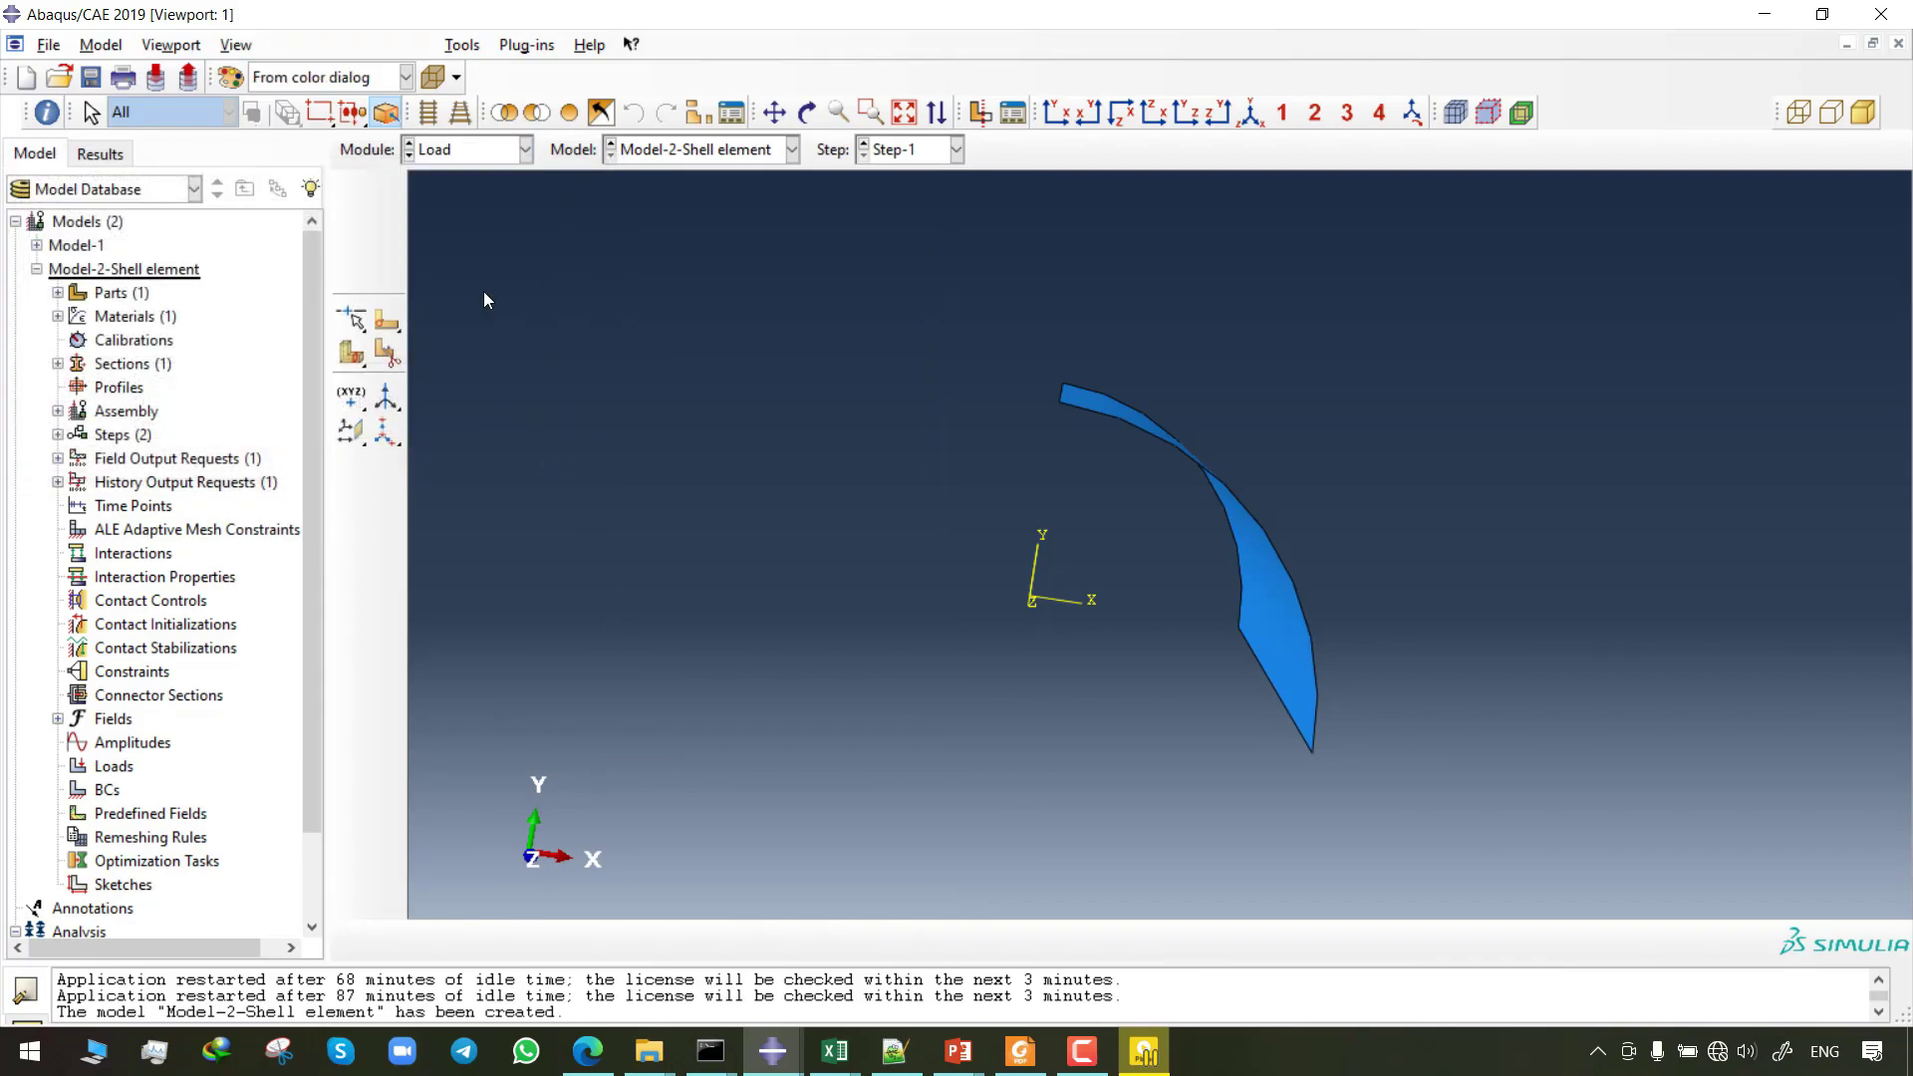
left_click(351, 191)
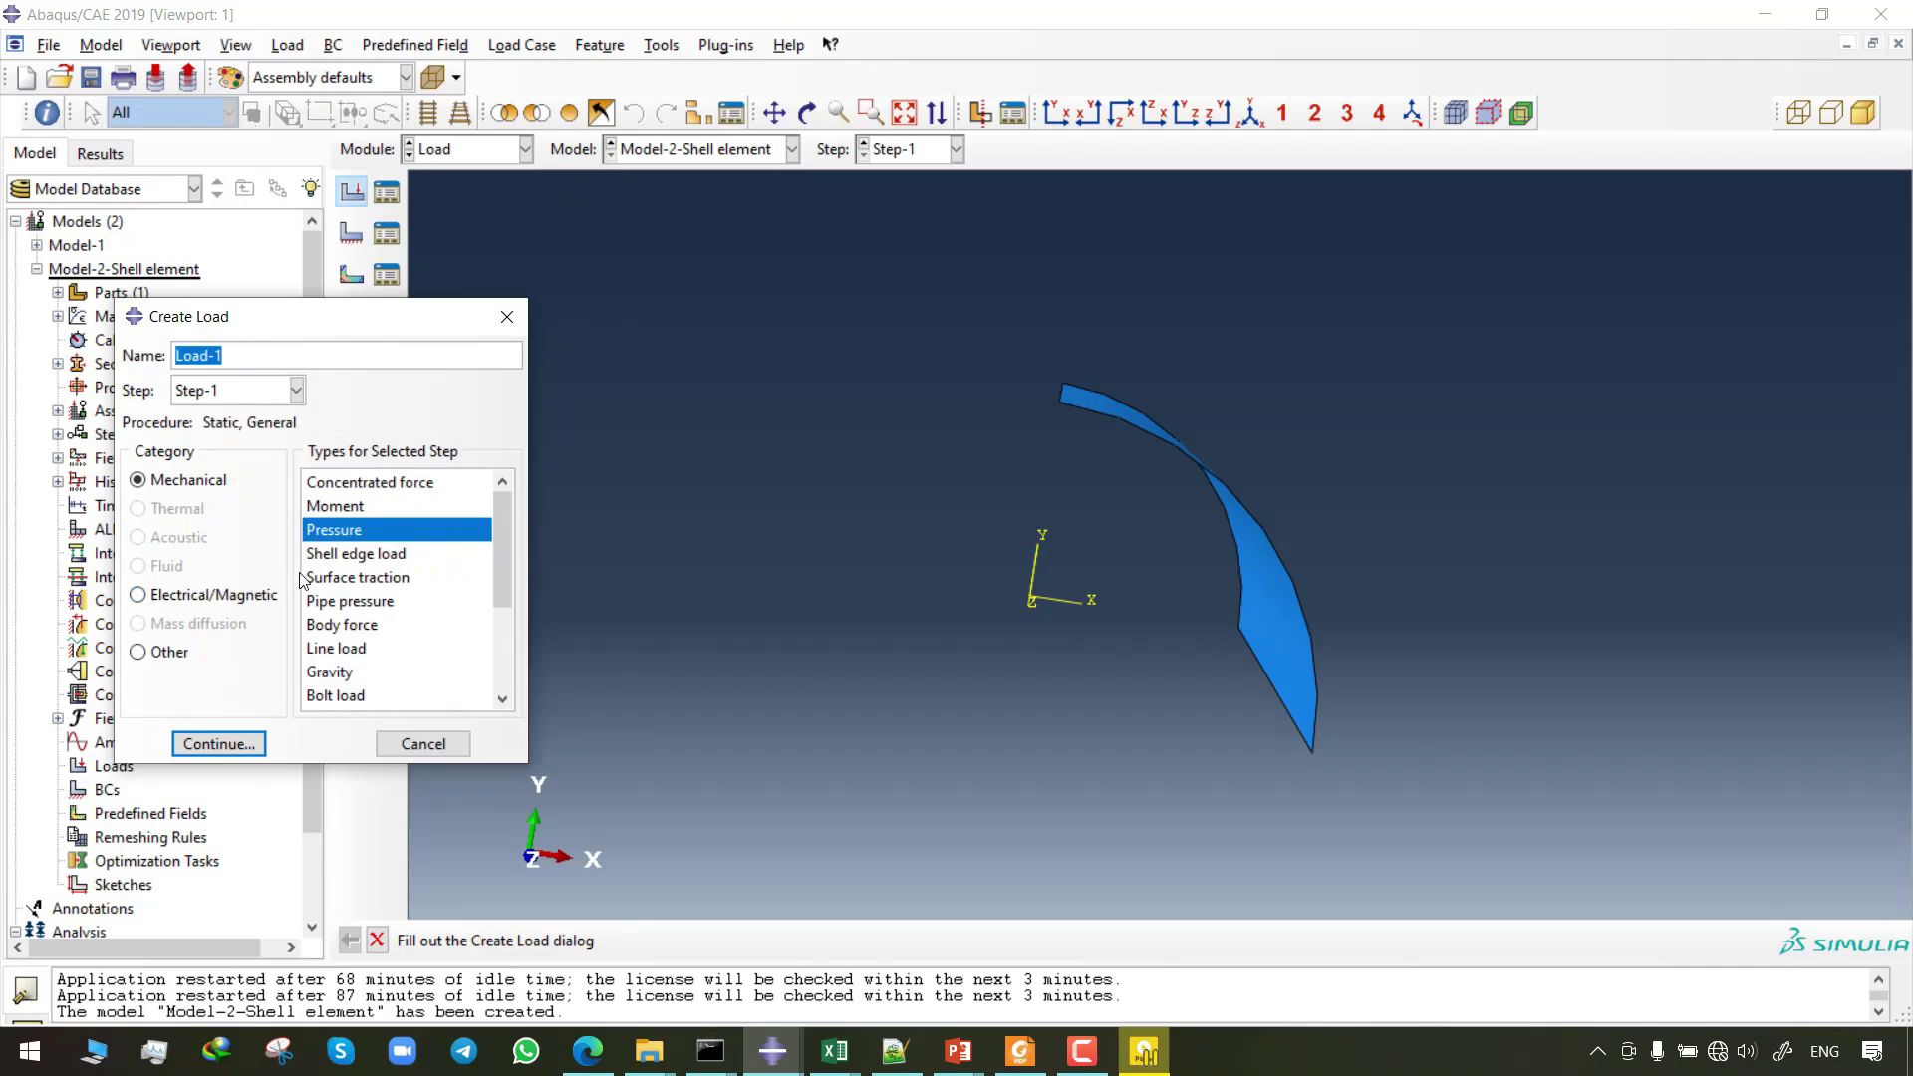
left_click(219, 744)
mouse_move(1076, 578)
left_mouse_down("ctrl+alt")
mouse_move(986, 836)
mouse_move(1123, 542)
mouse_move(1038, 542)
mouse_move(1055, 549)
left_mouse_up("ctrl+alt")
left_click(1246, 578)
left_click(877, 941)
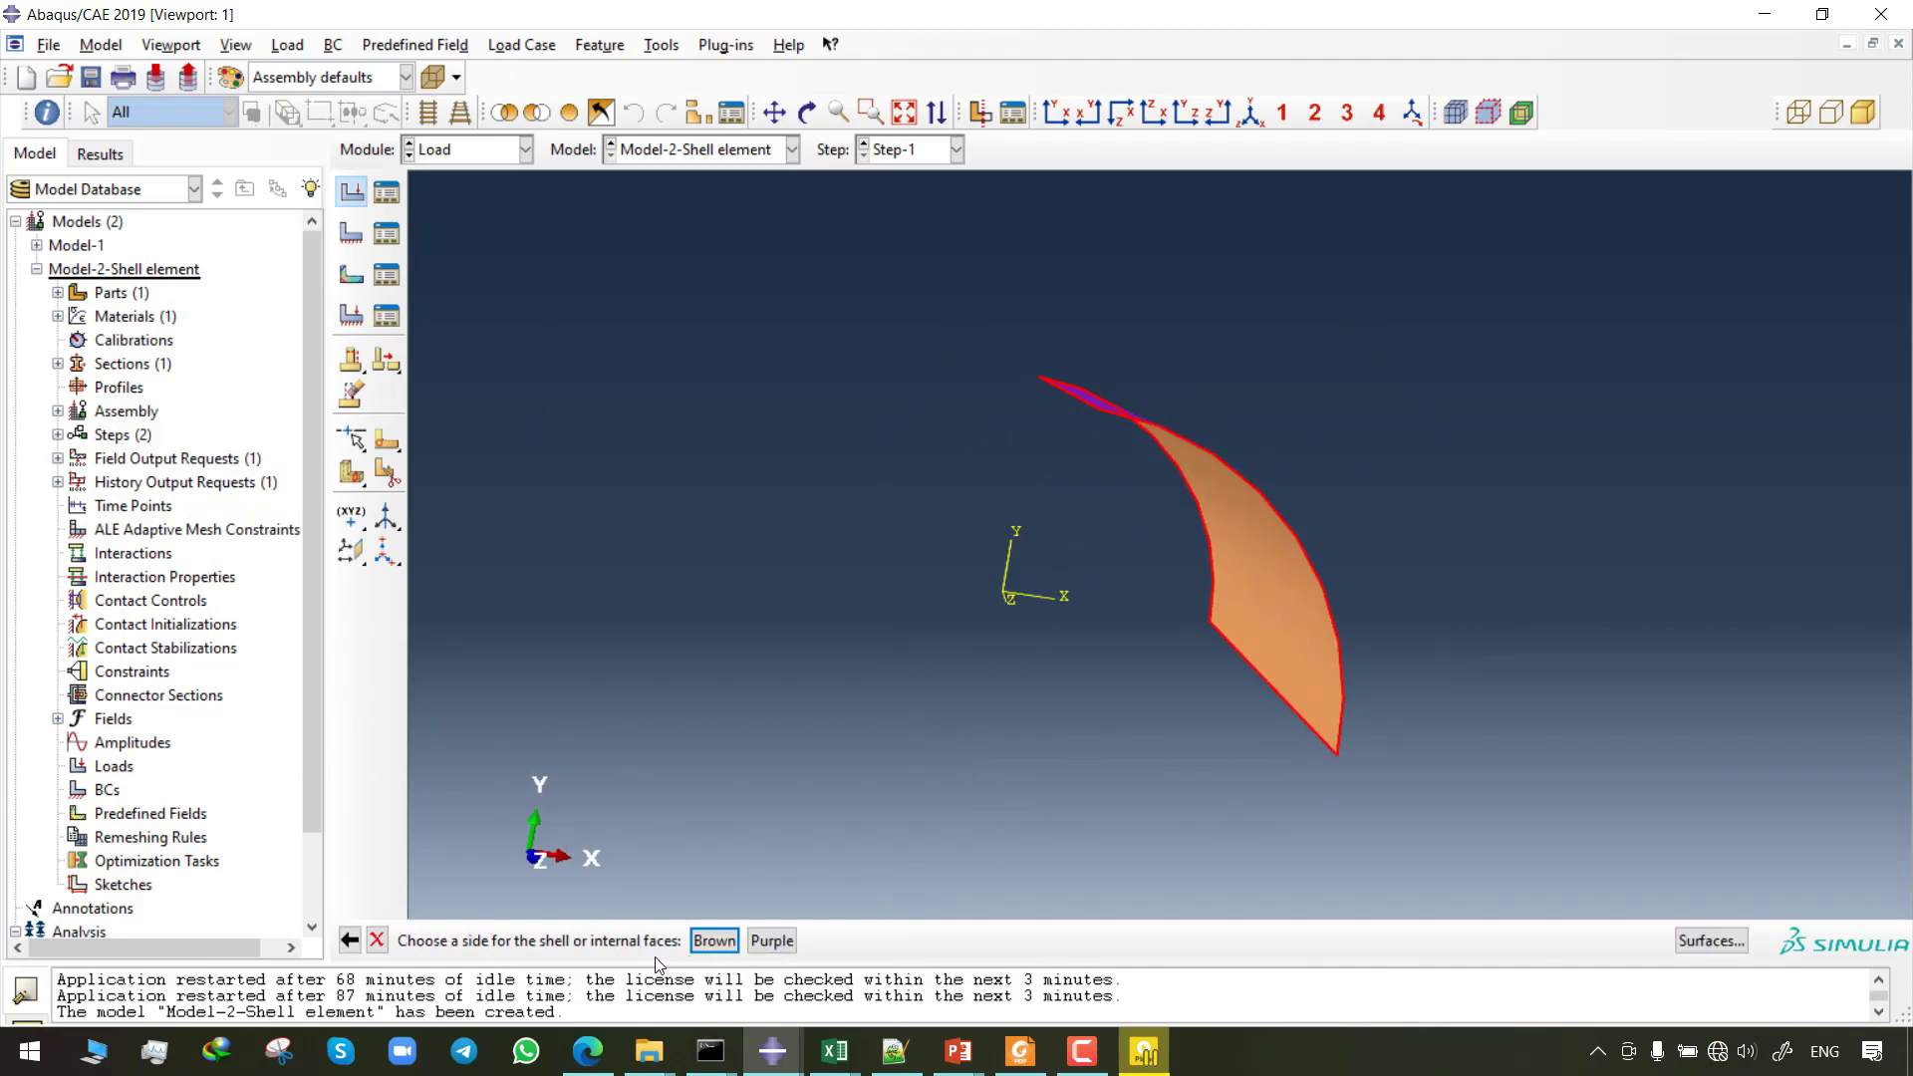
left_click_drag(1068, 715, 1218, 541, "ctrl+alt")
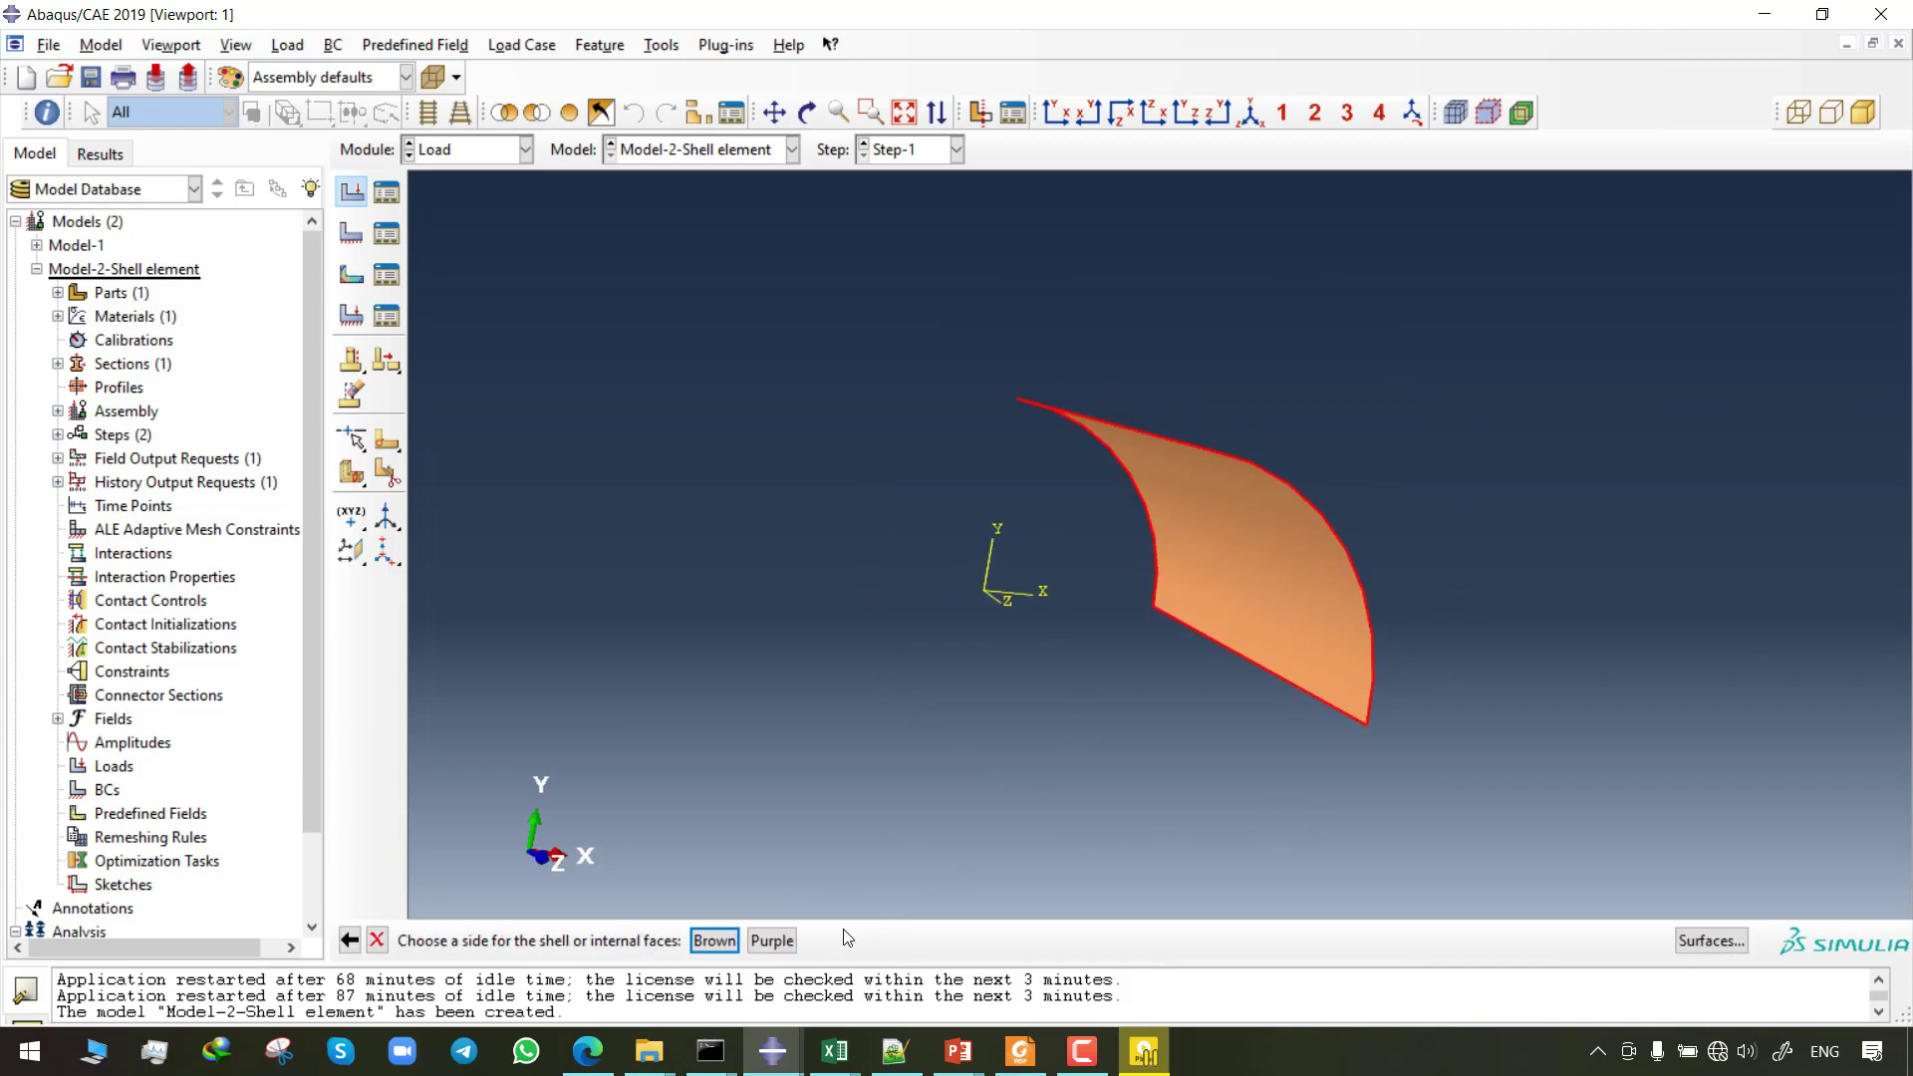
left_click(726, 942)
type("0.1")
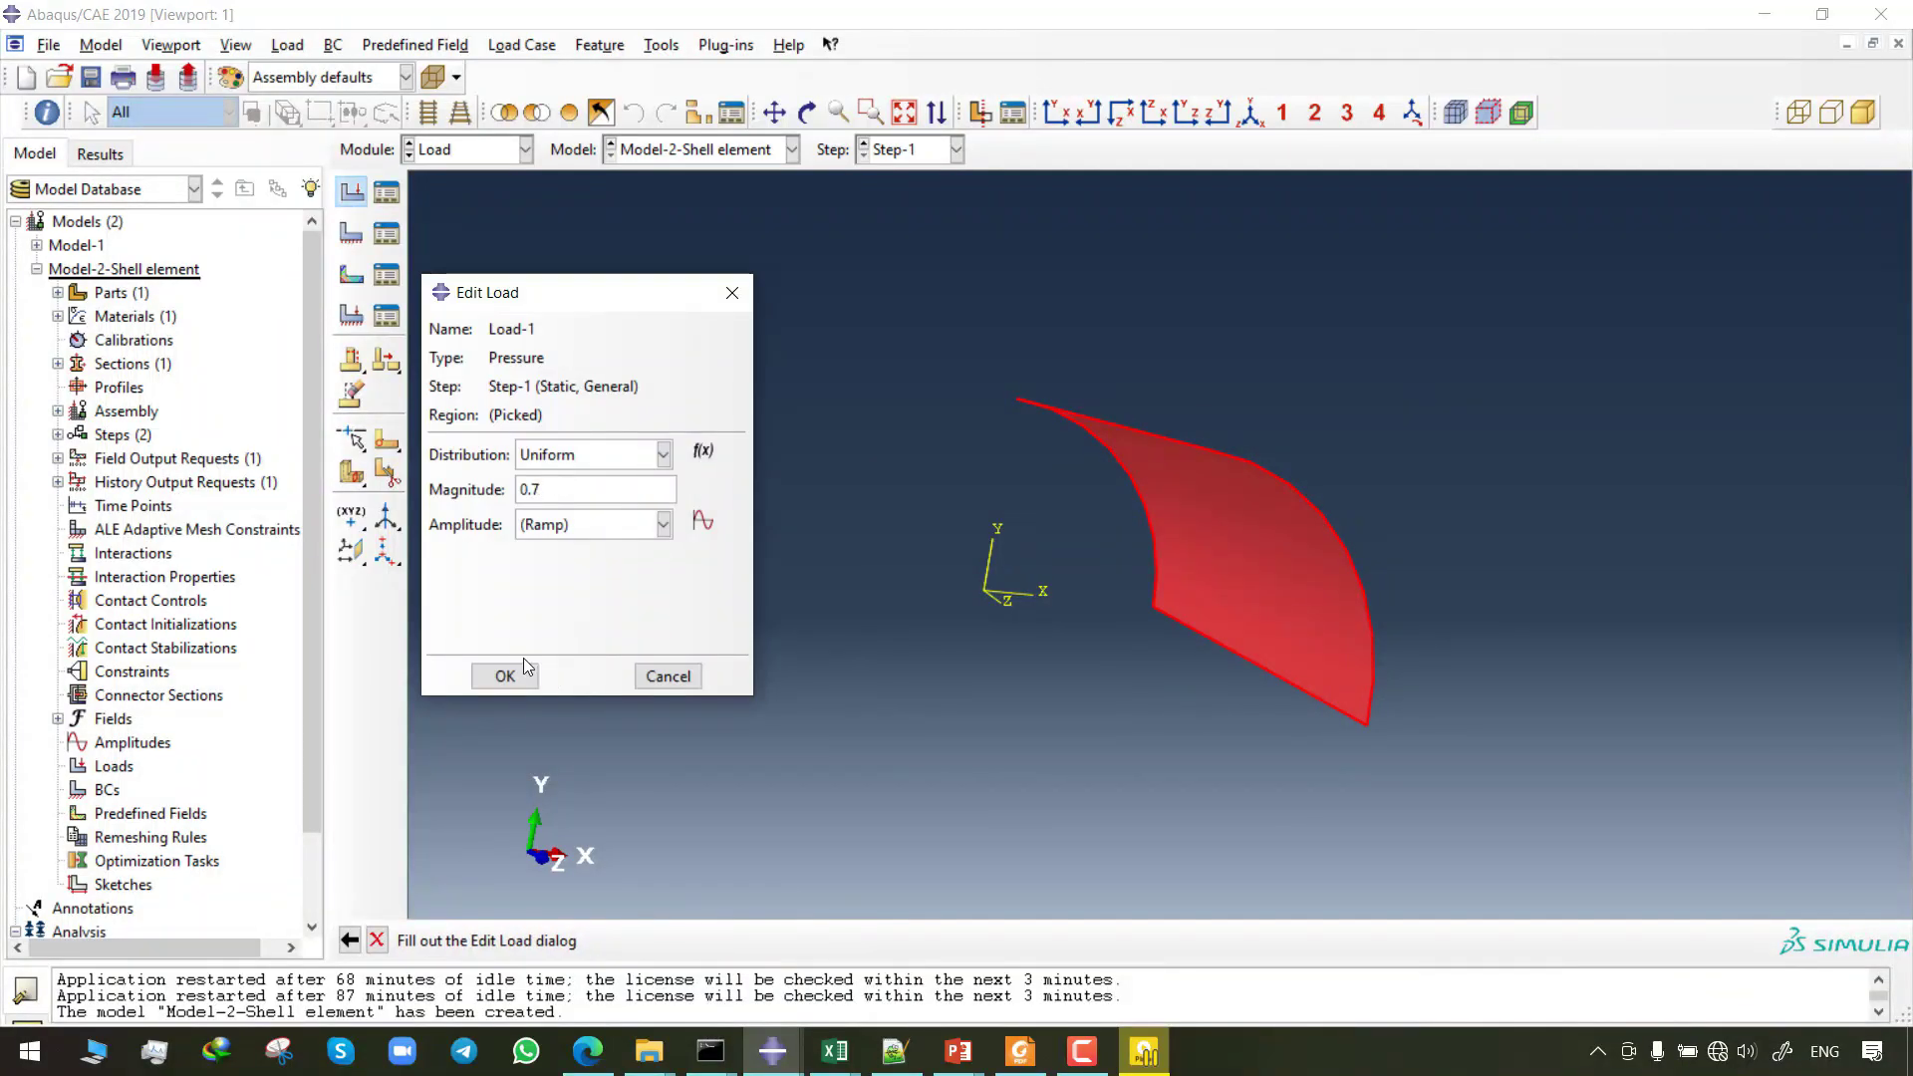
left_click(500, 671)
- Add an XSYMM symmetry boundary condition on an edge, plus a second edge boundary condition
left_click(351, 232)
left_click(363, 316)
left_click(119, 559)
middle_click(1222, 534)
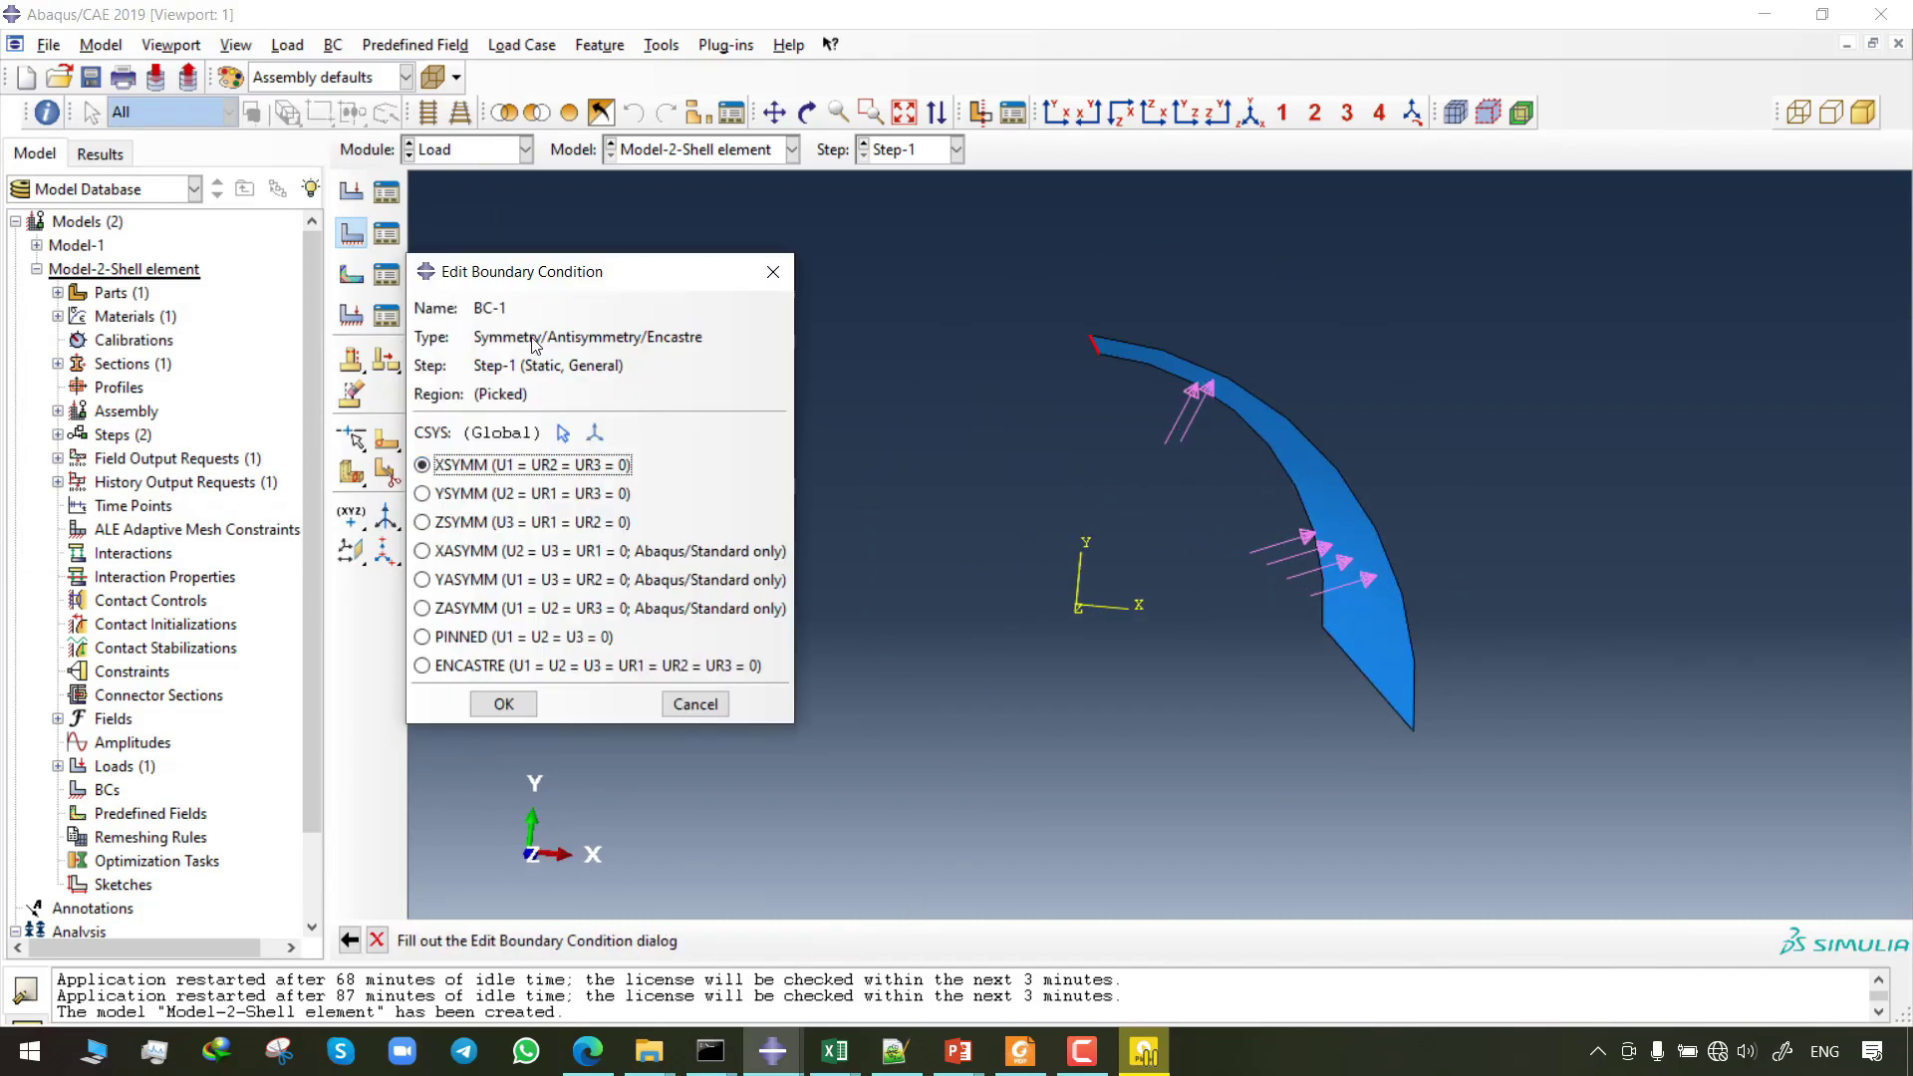
left_click(503, 704)
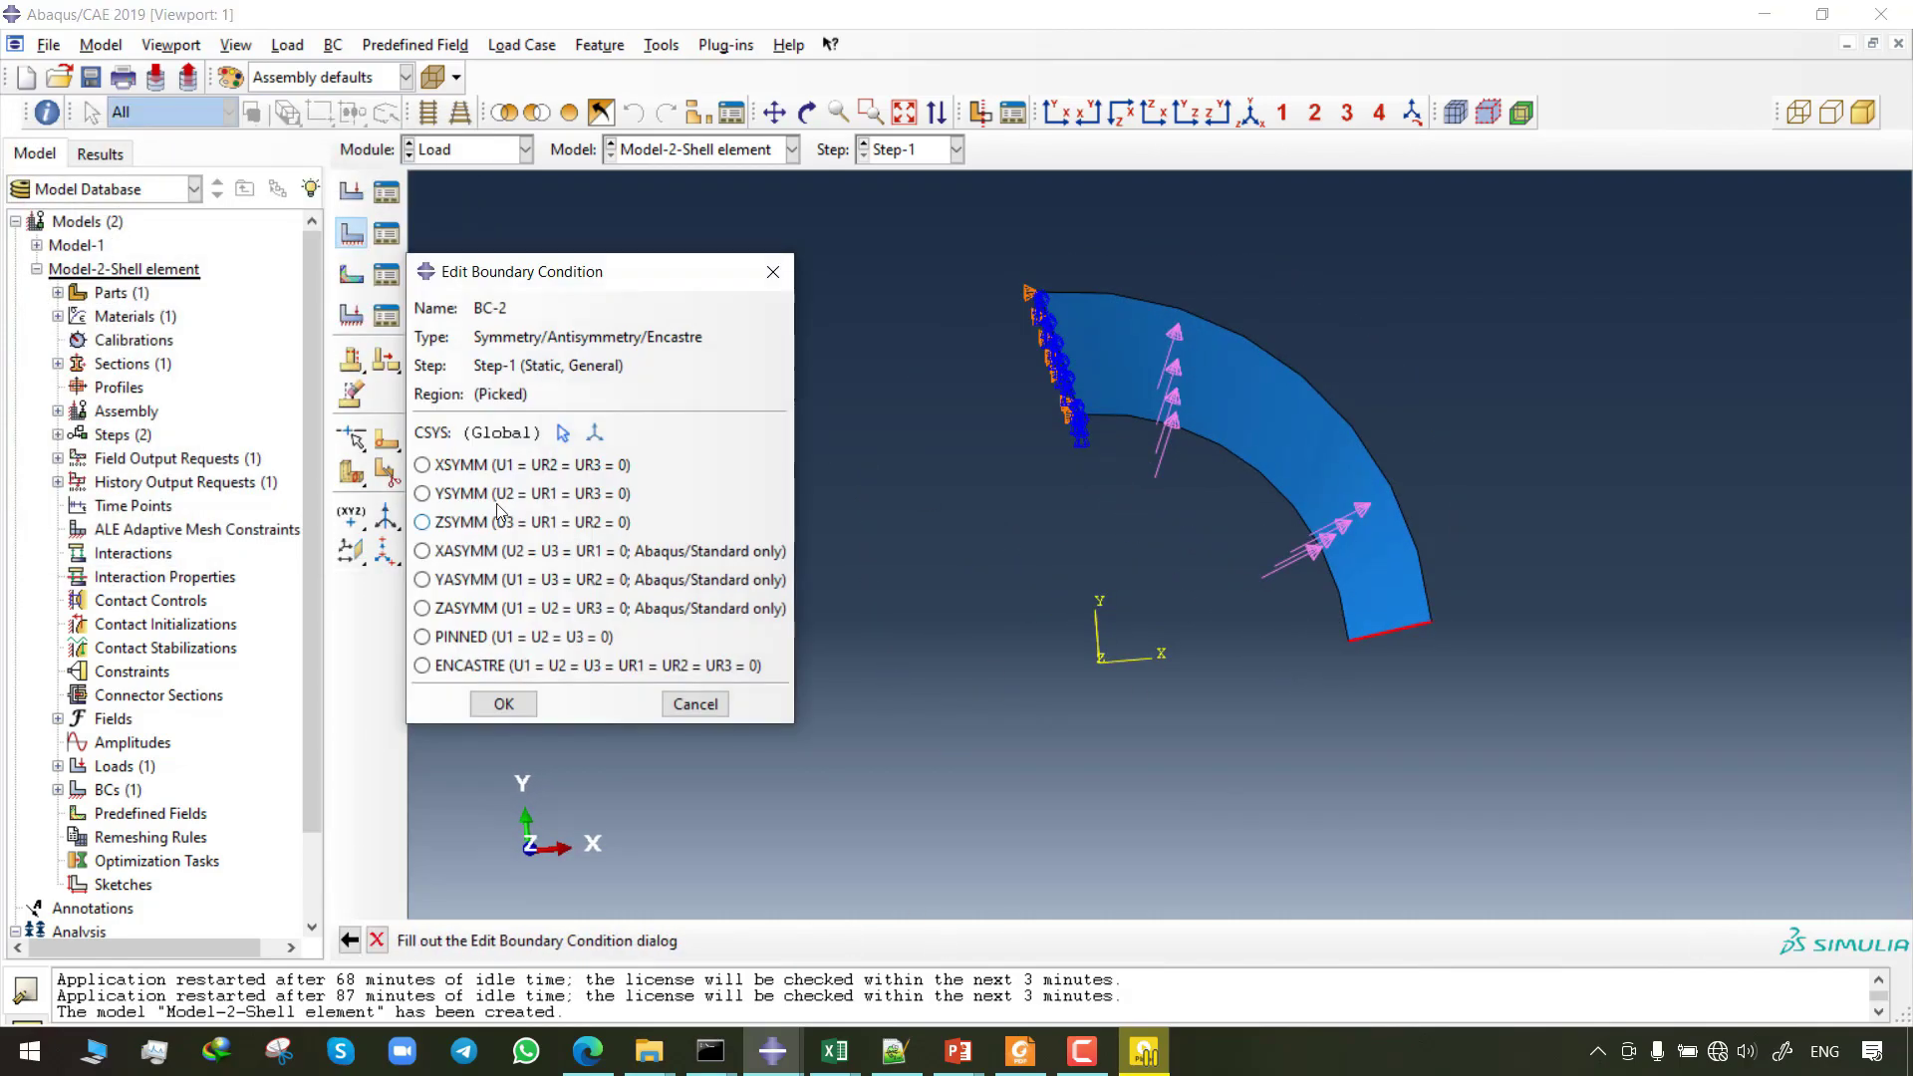
left_click(503, 703)
- Add a third displacement/rotation boundary condition on the left edge
left_click(351, 232)
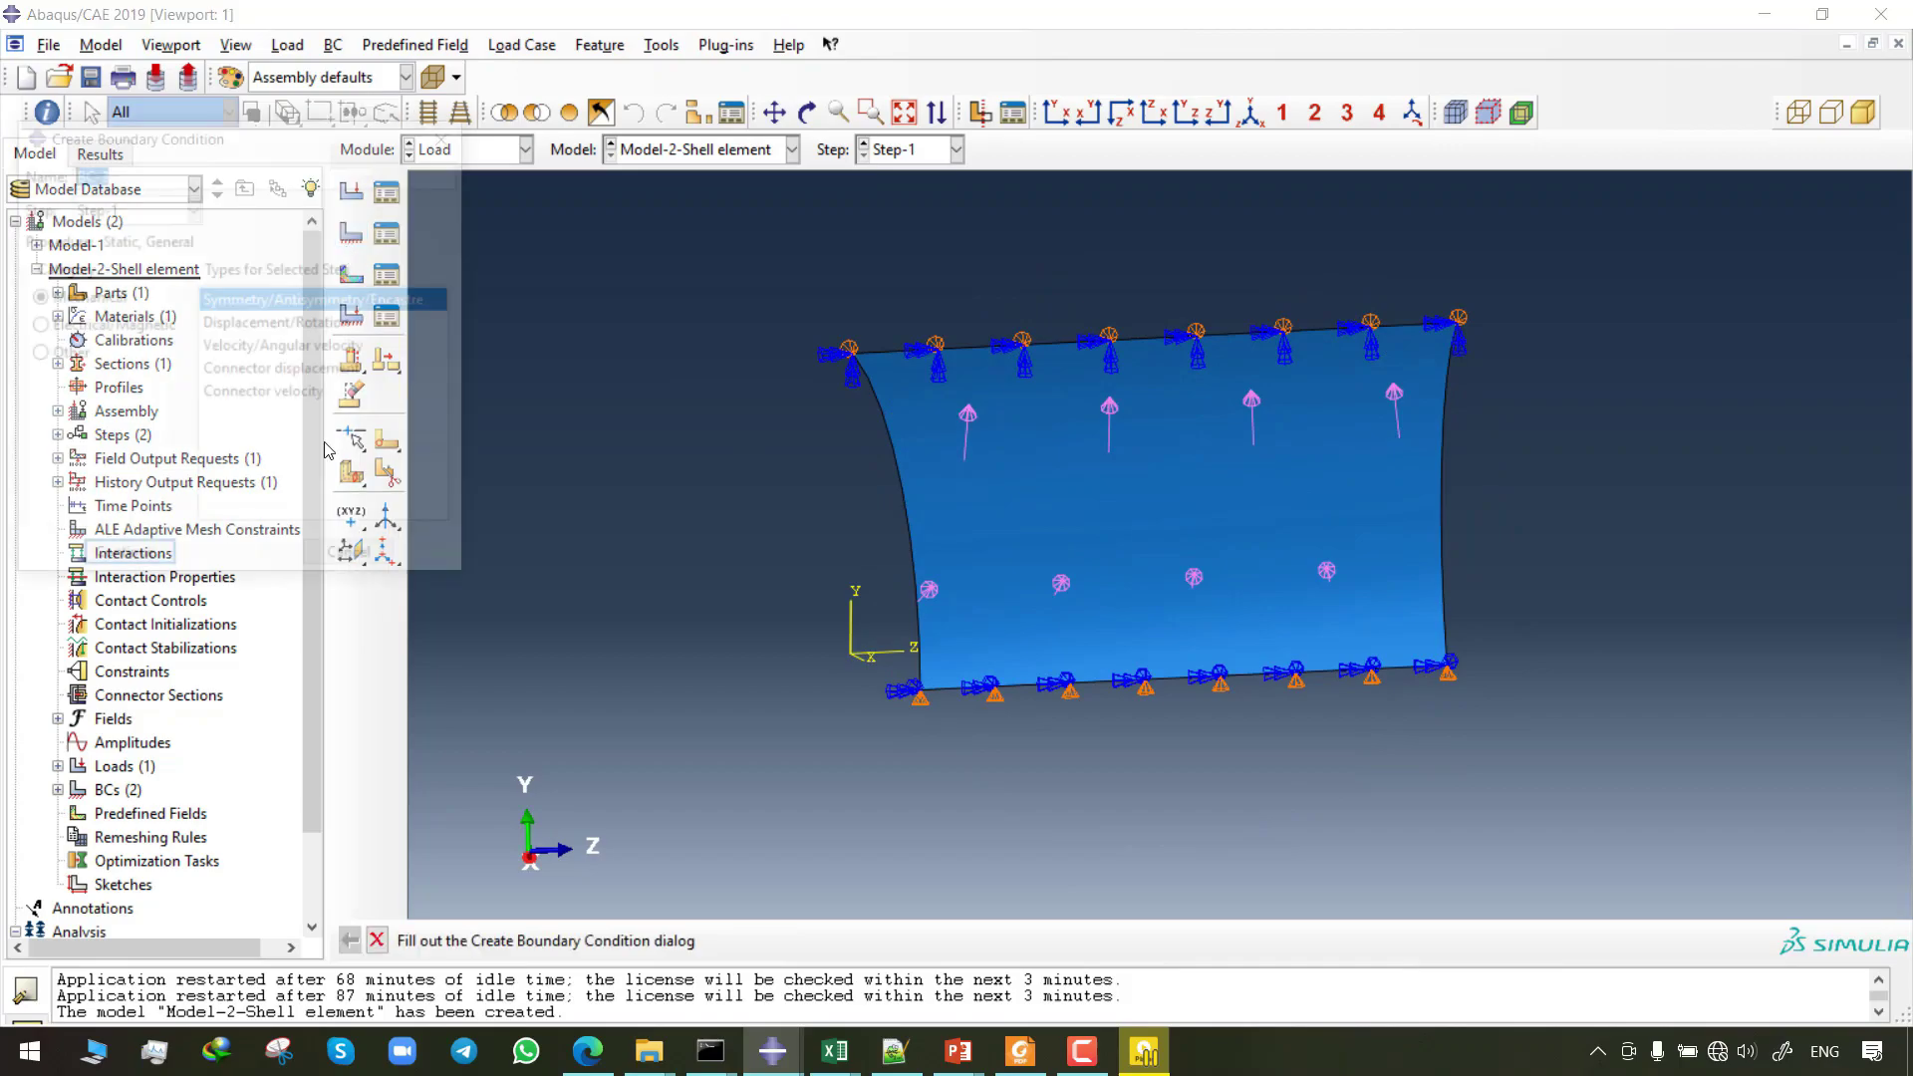
left_click(881, 546)
left_click(825, 941)
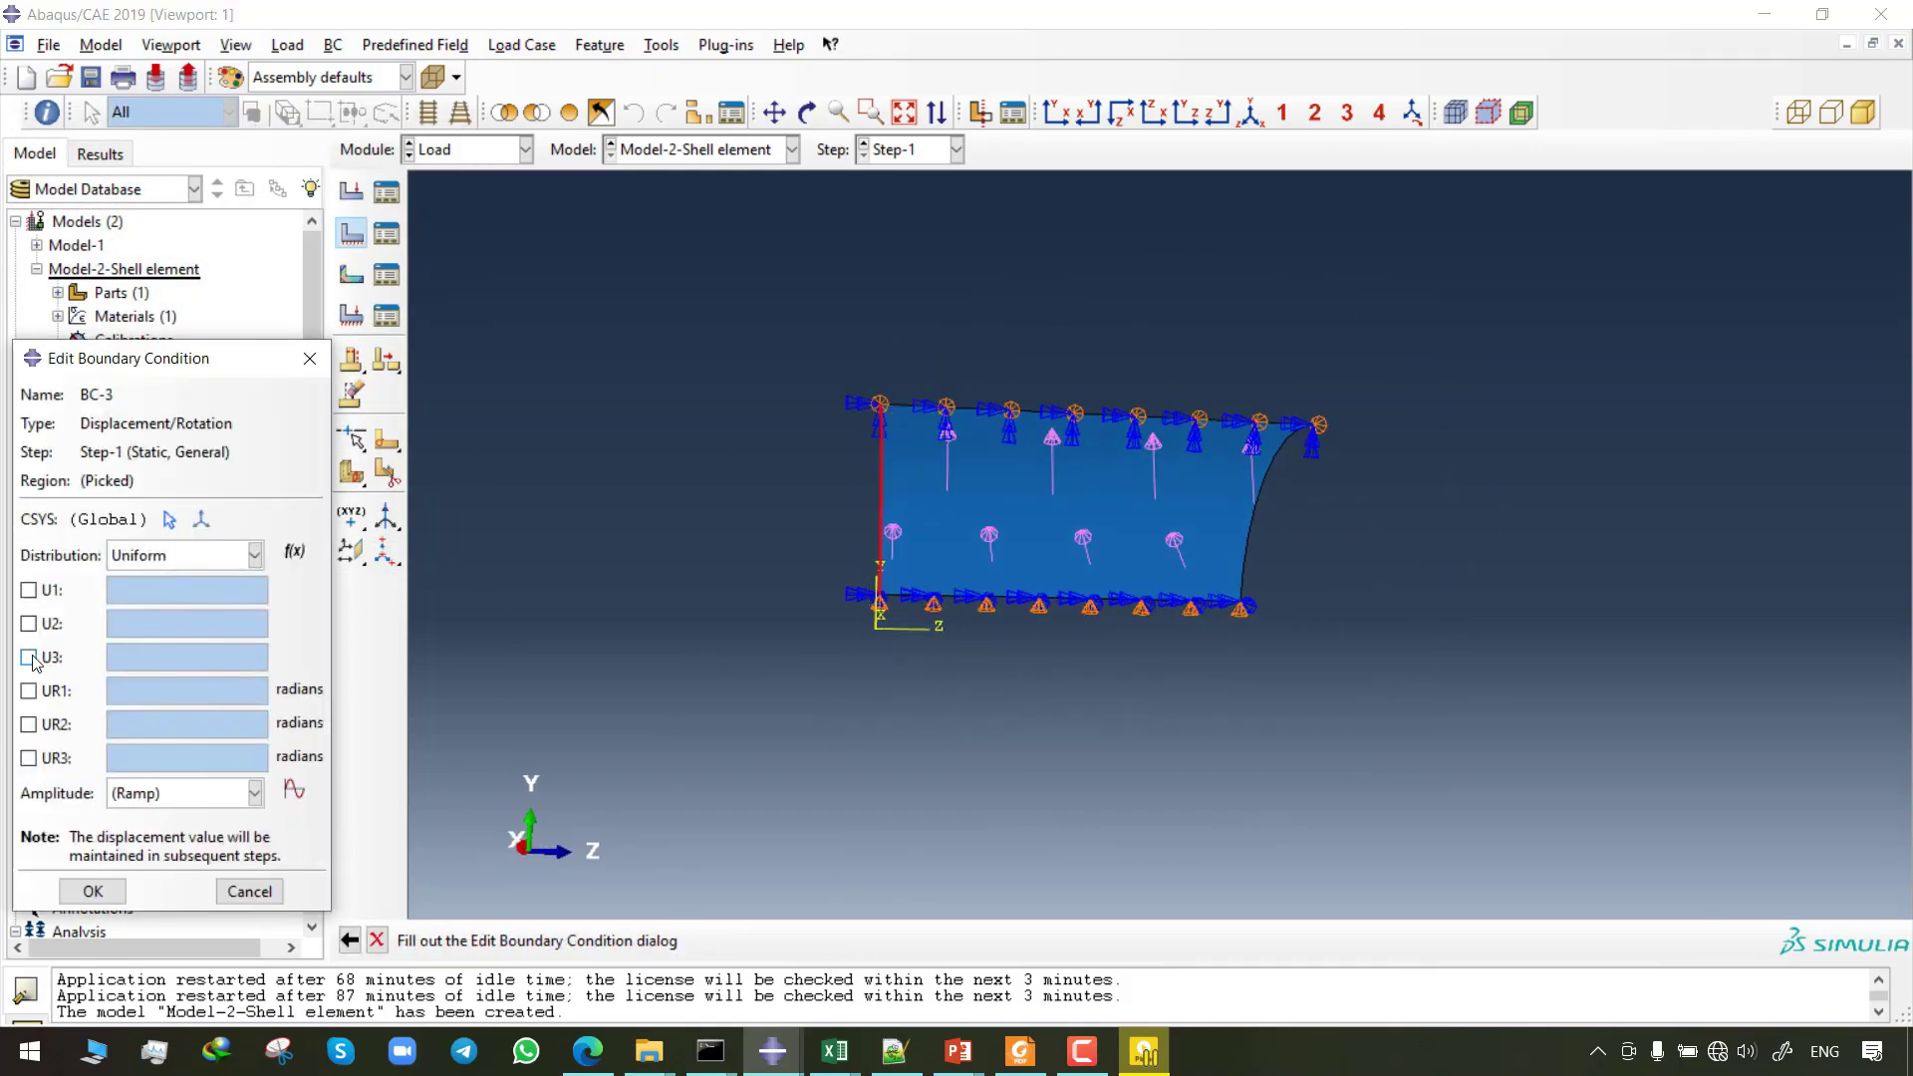
left_click(469, 150)
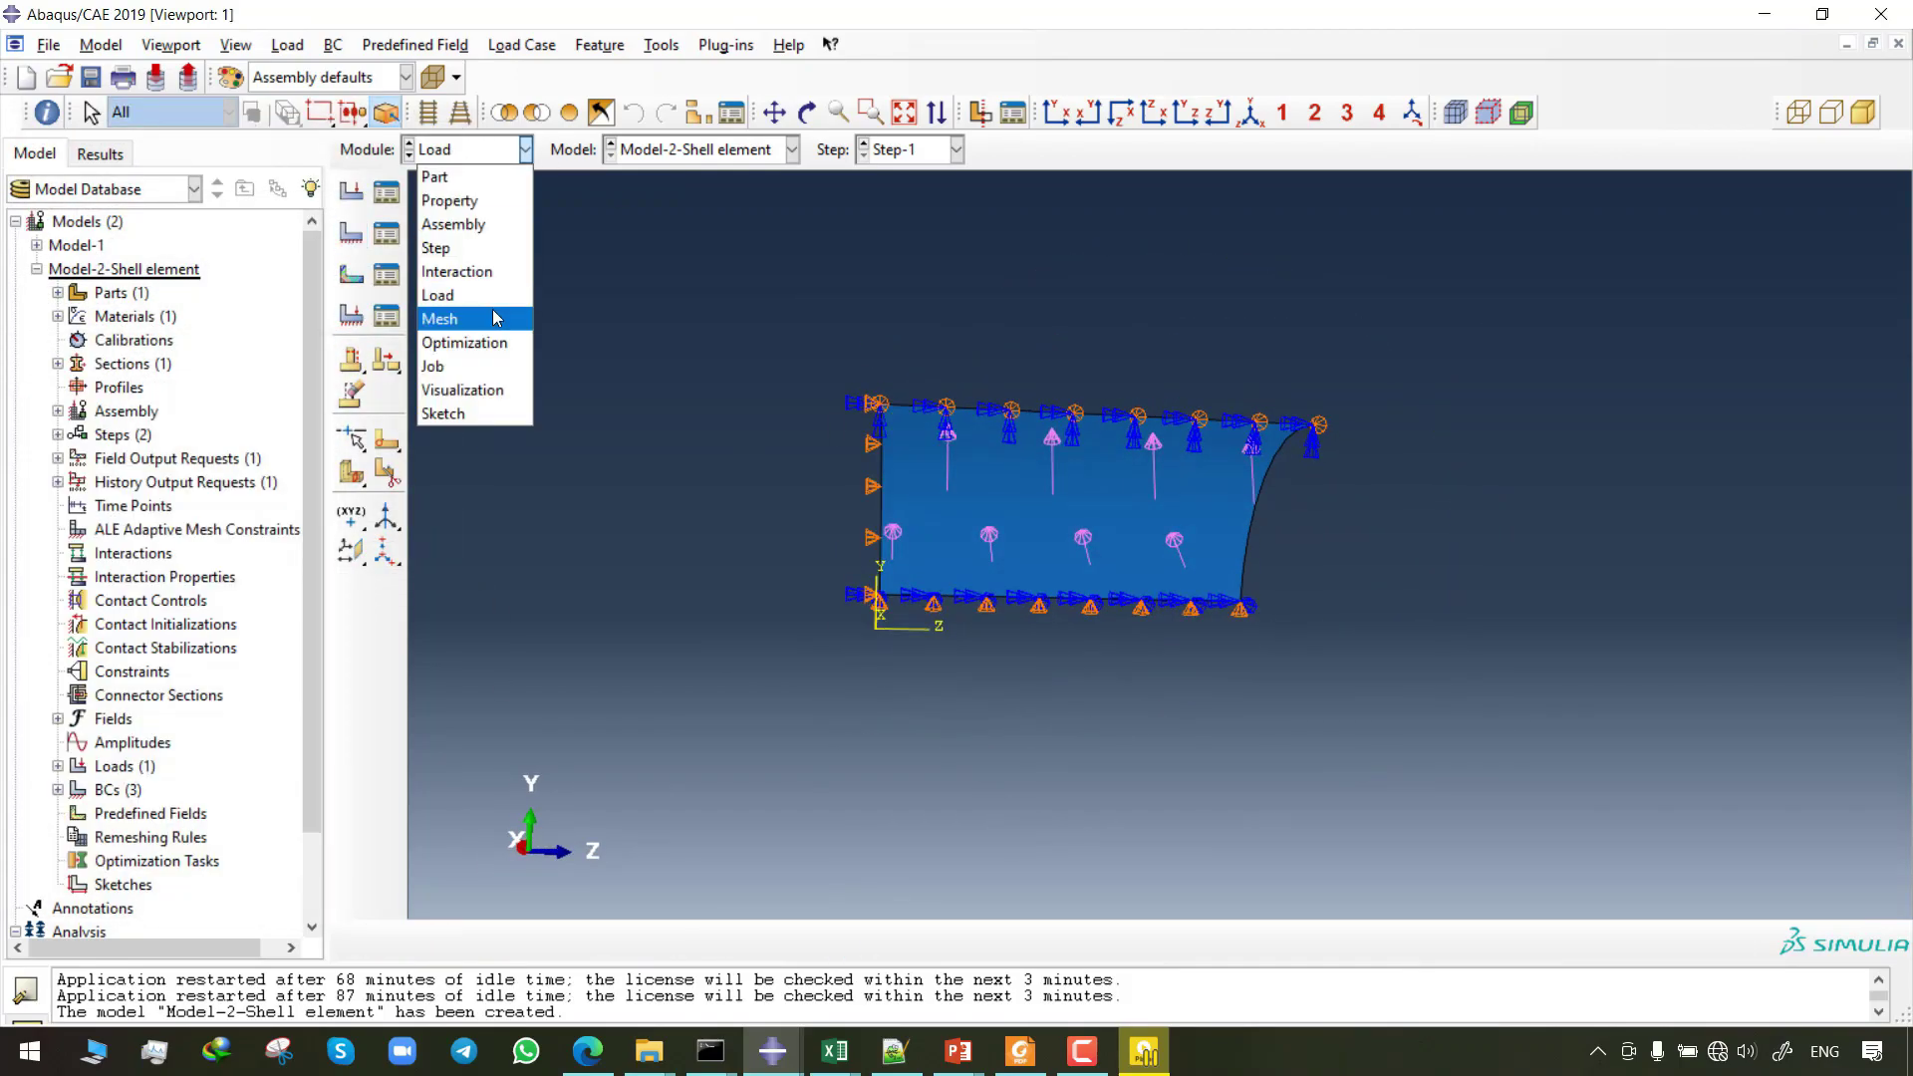
- Seed the part with a global size of 10 in the Mesh module
left_click(439, 316)
left_click(351, 192)
type("10")
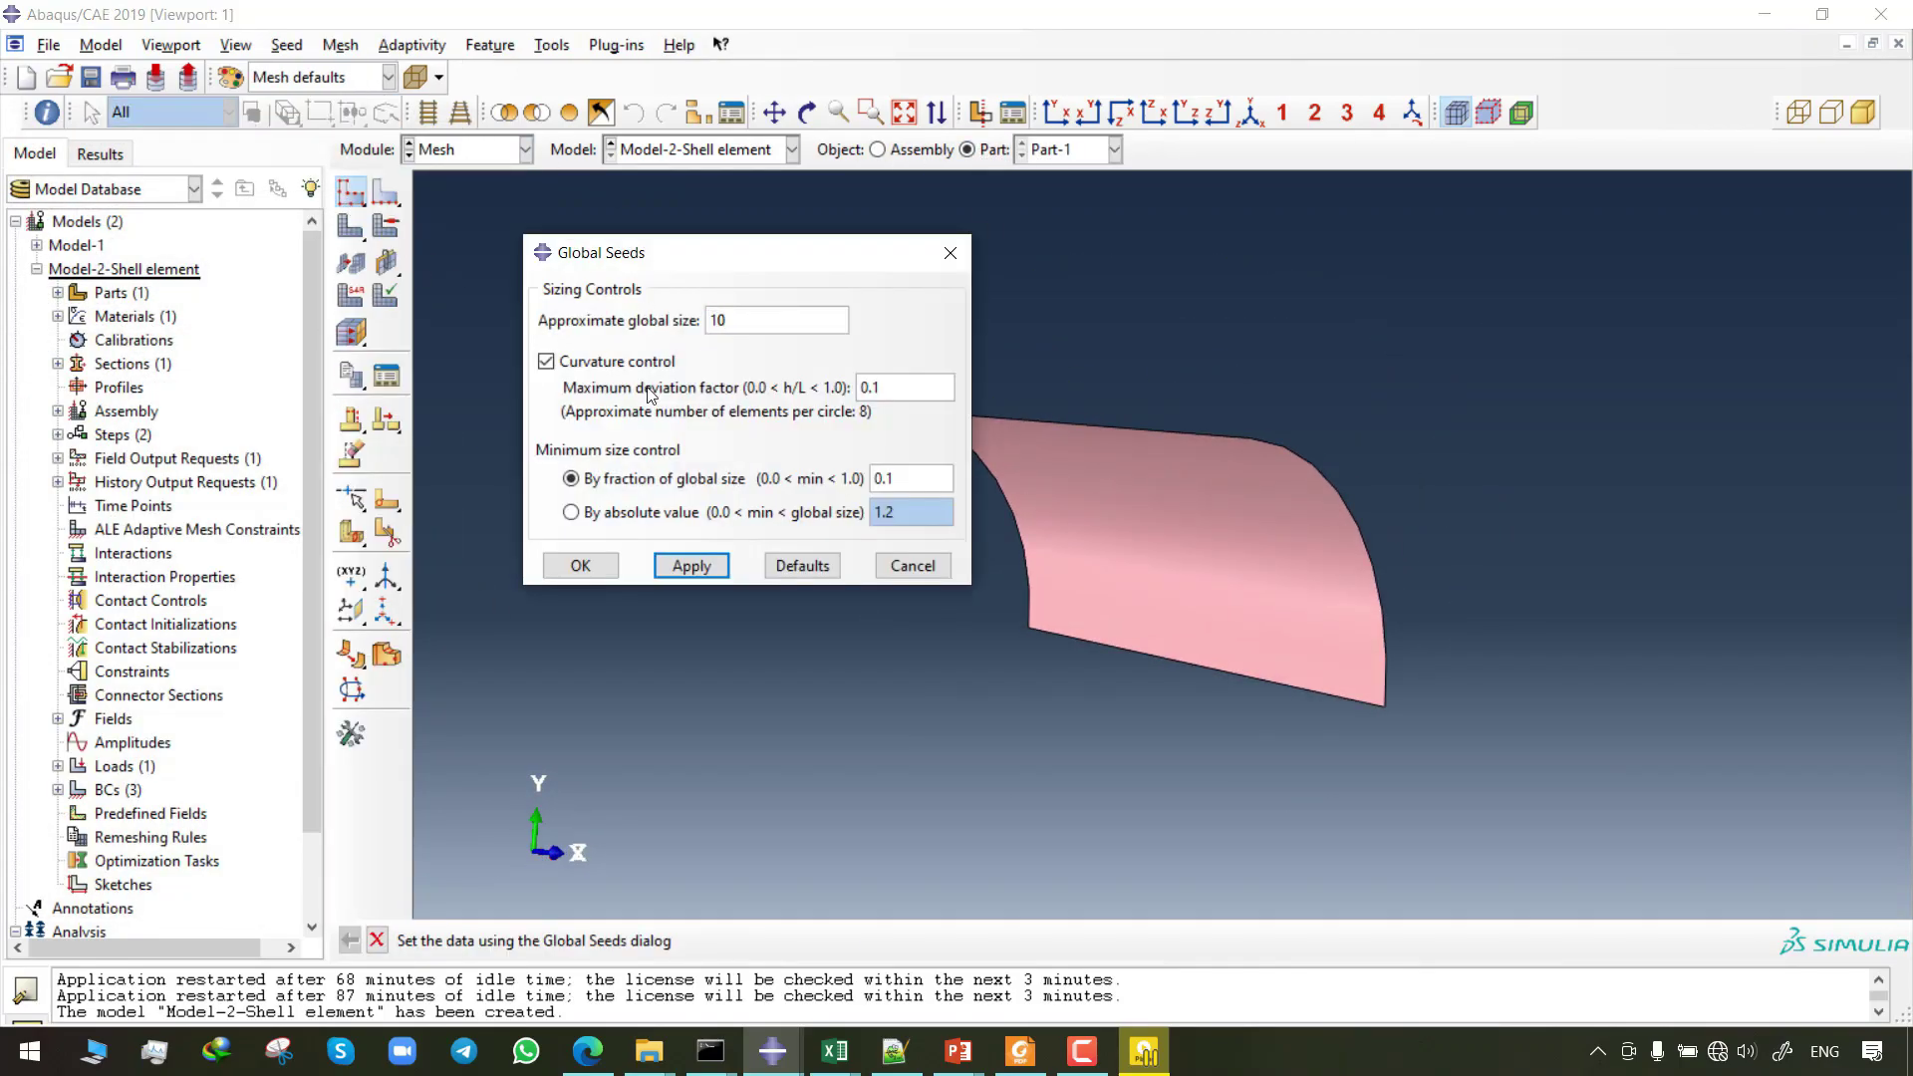
left_click(581, 564)
- Set S4 shell elements without reduced integration and generate the part mesh
left_click(351, 295)
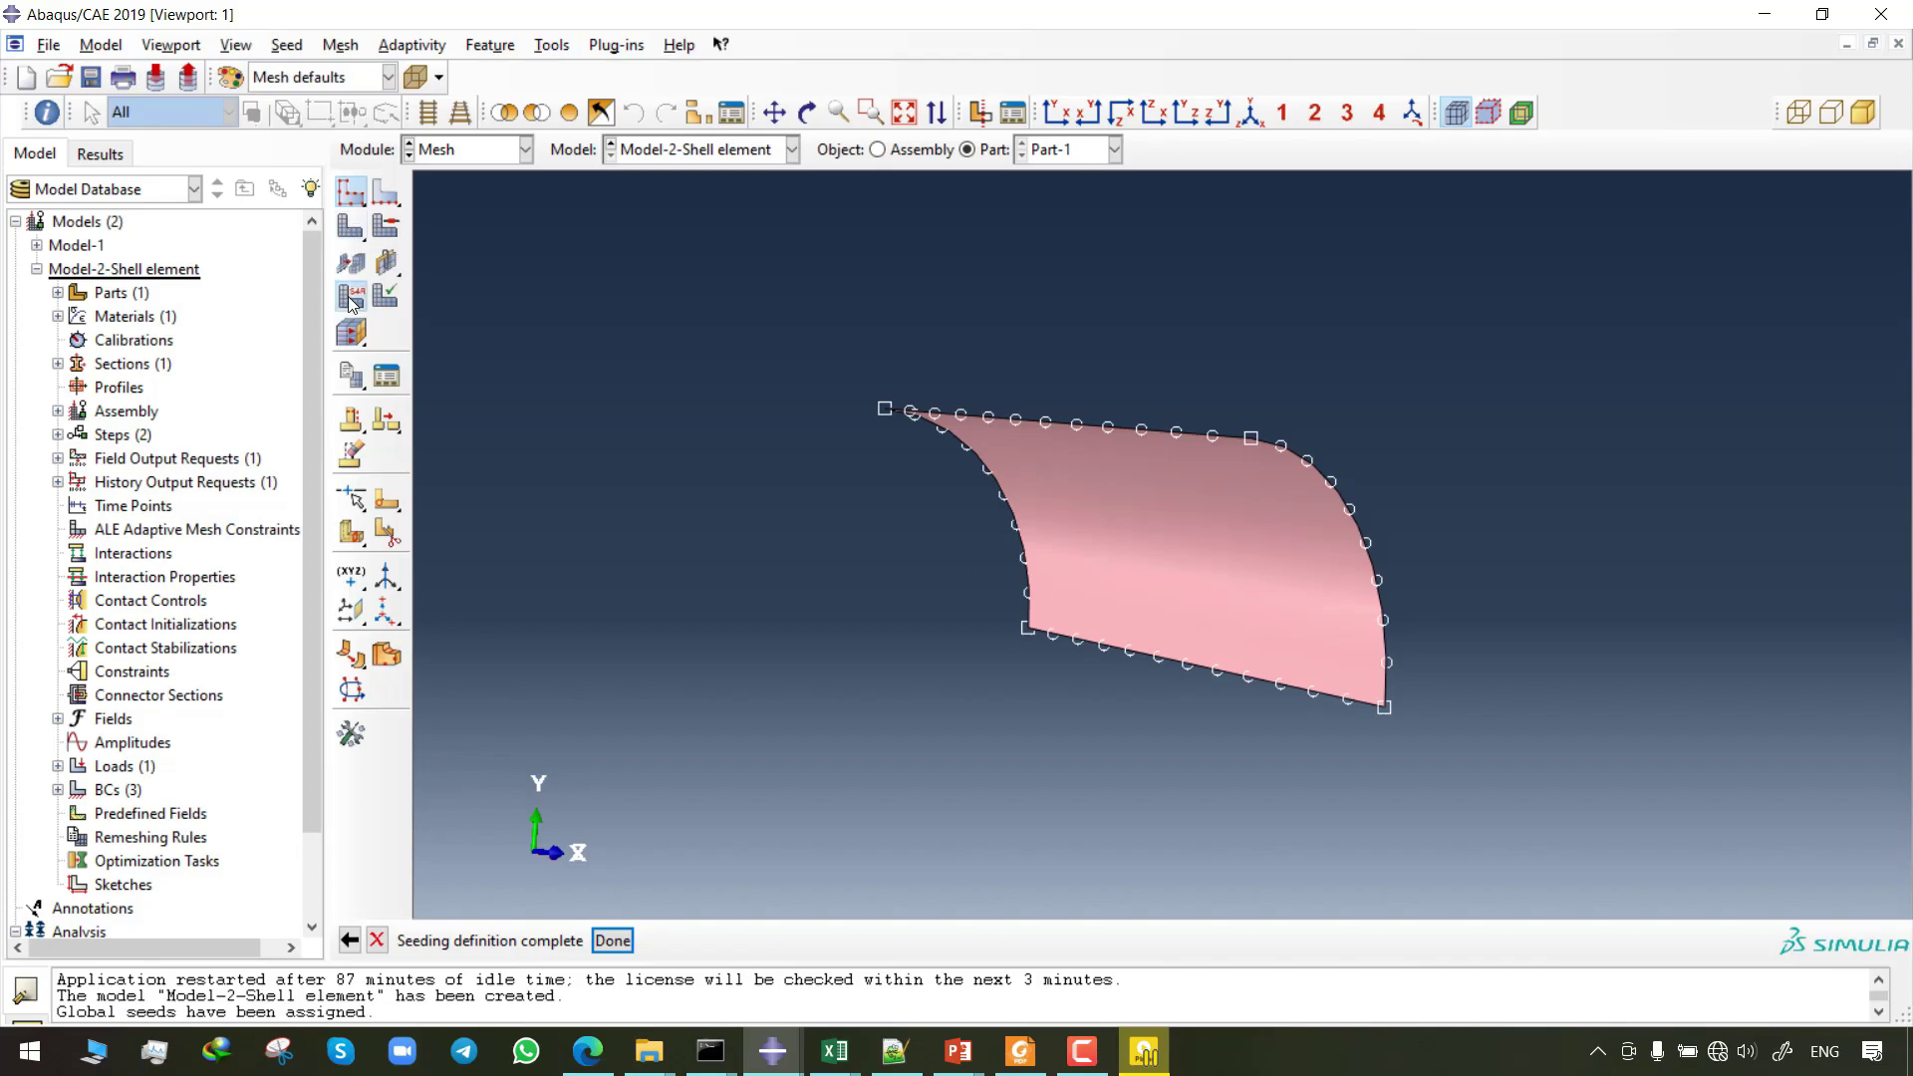
scroll(734, 255, "down", 1)
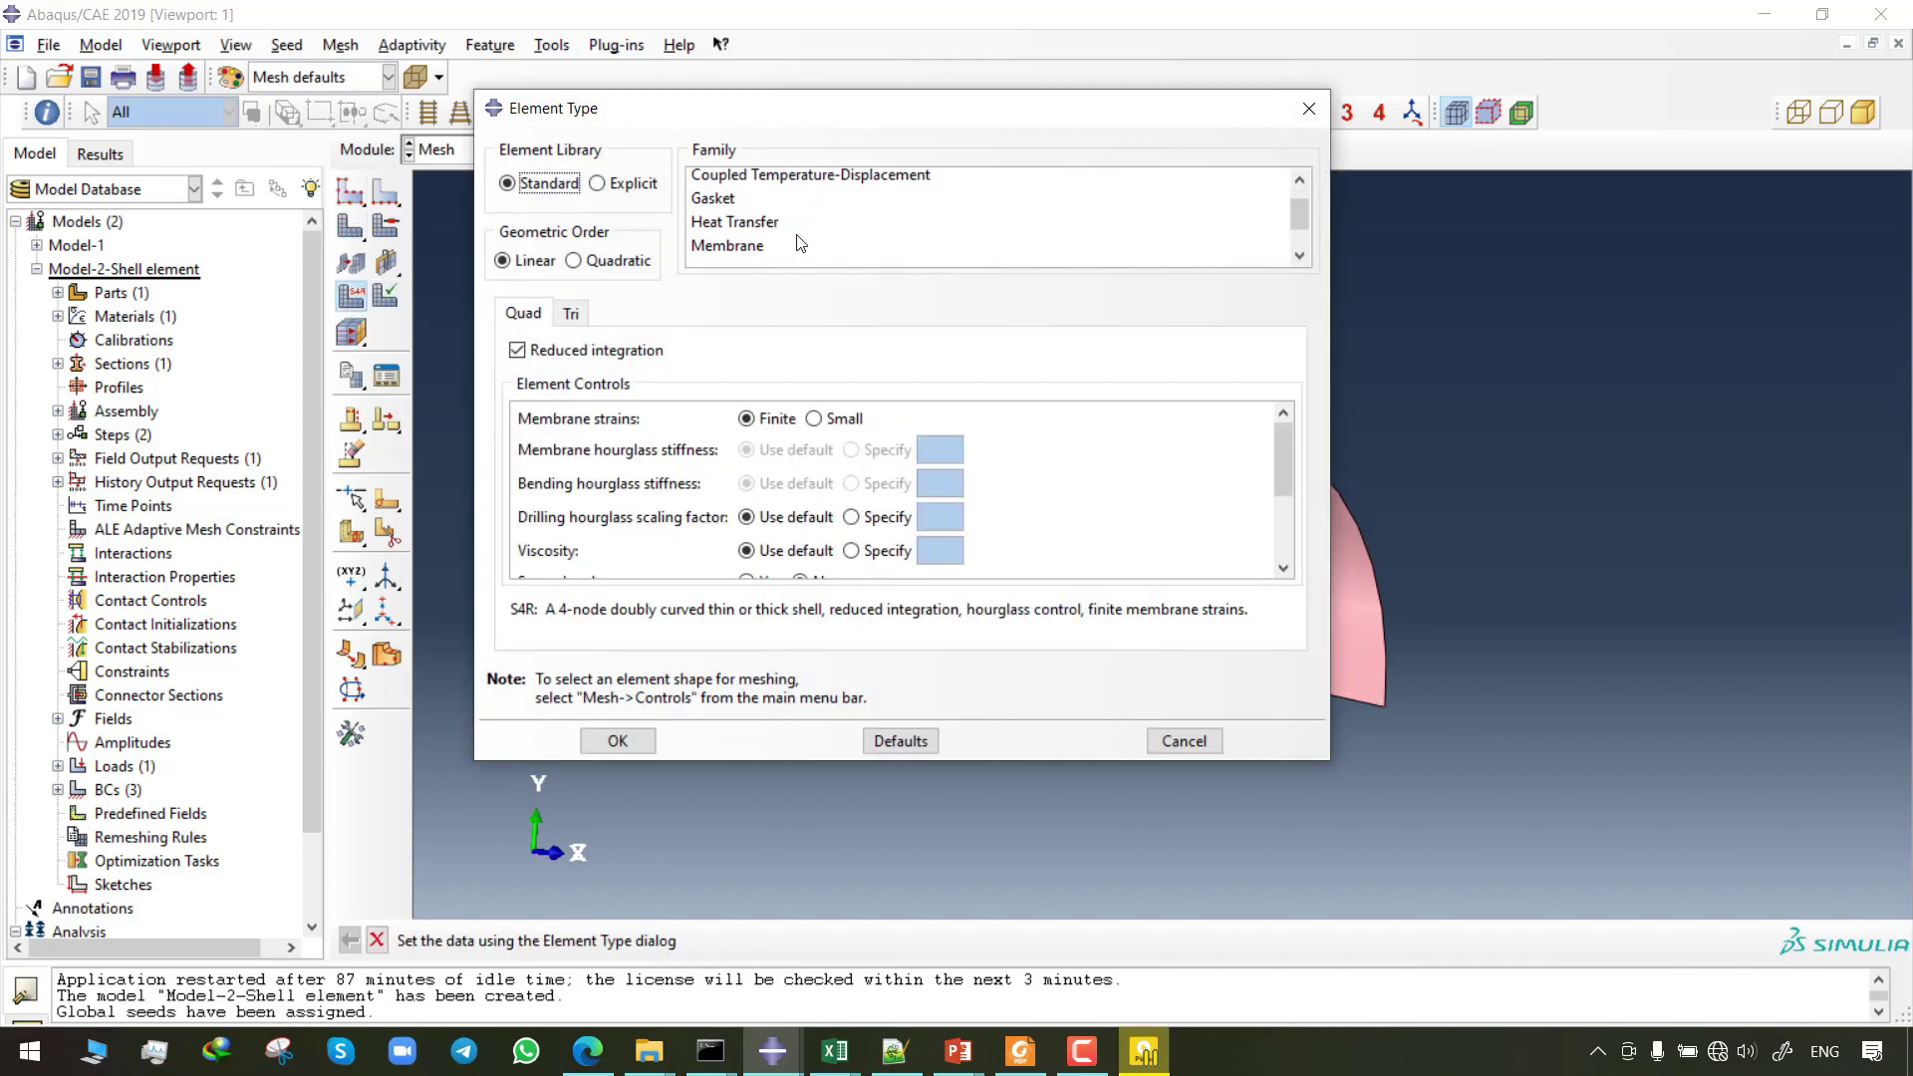
left_click(735, 255)
left_click(584, 351)
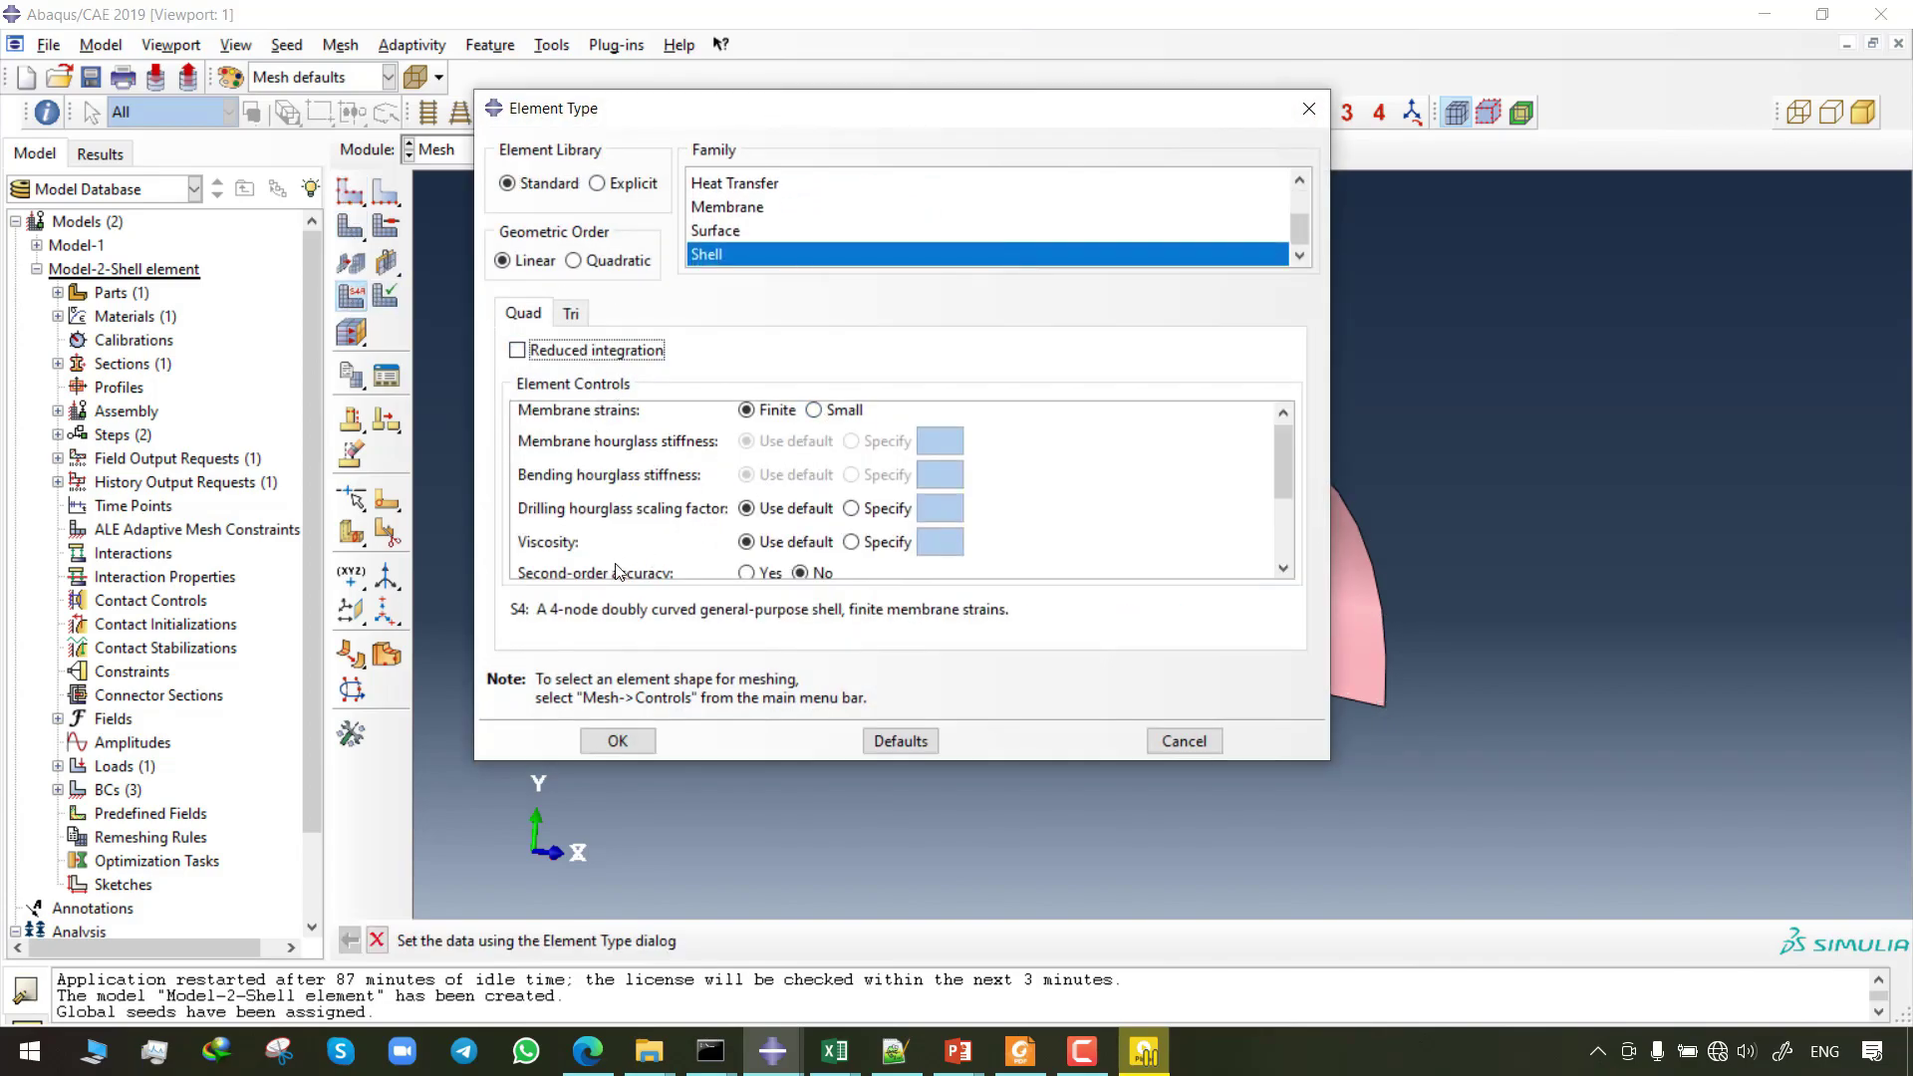
left_click(618, 740)
left_click(350, 225)
left_click(560, 942)
left_click_drag(1008, 517, 1051, 588, "ctrl+alt")
- Open the Job Manager in the Job module and start a new job
left_click(468, 150)
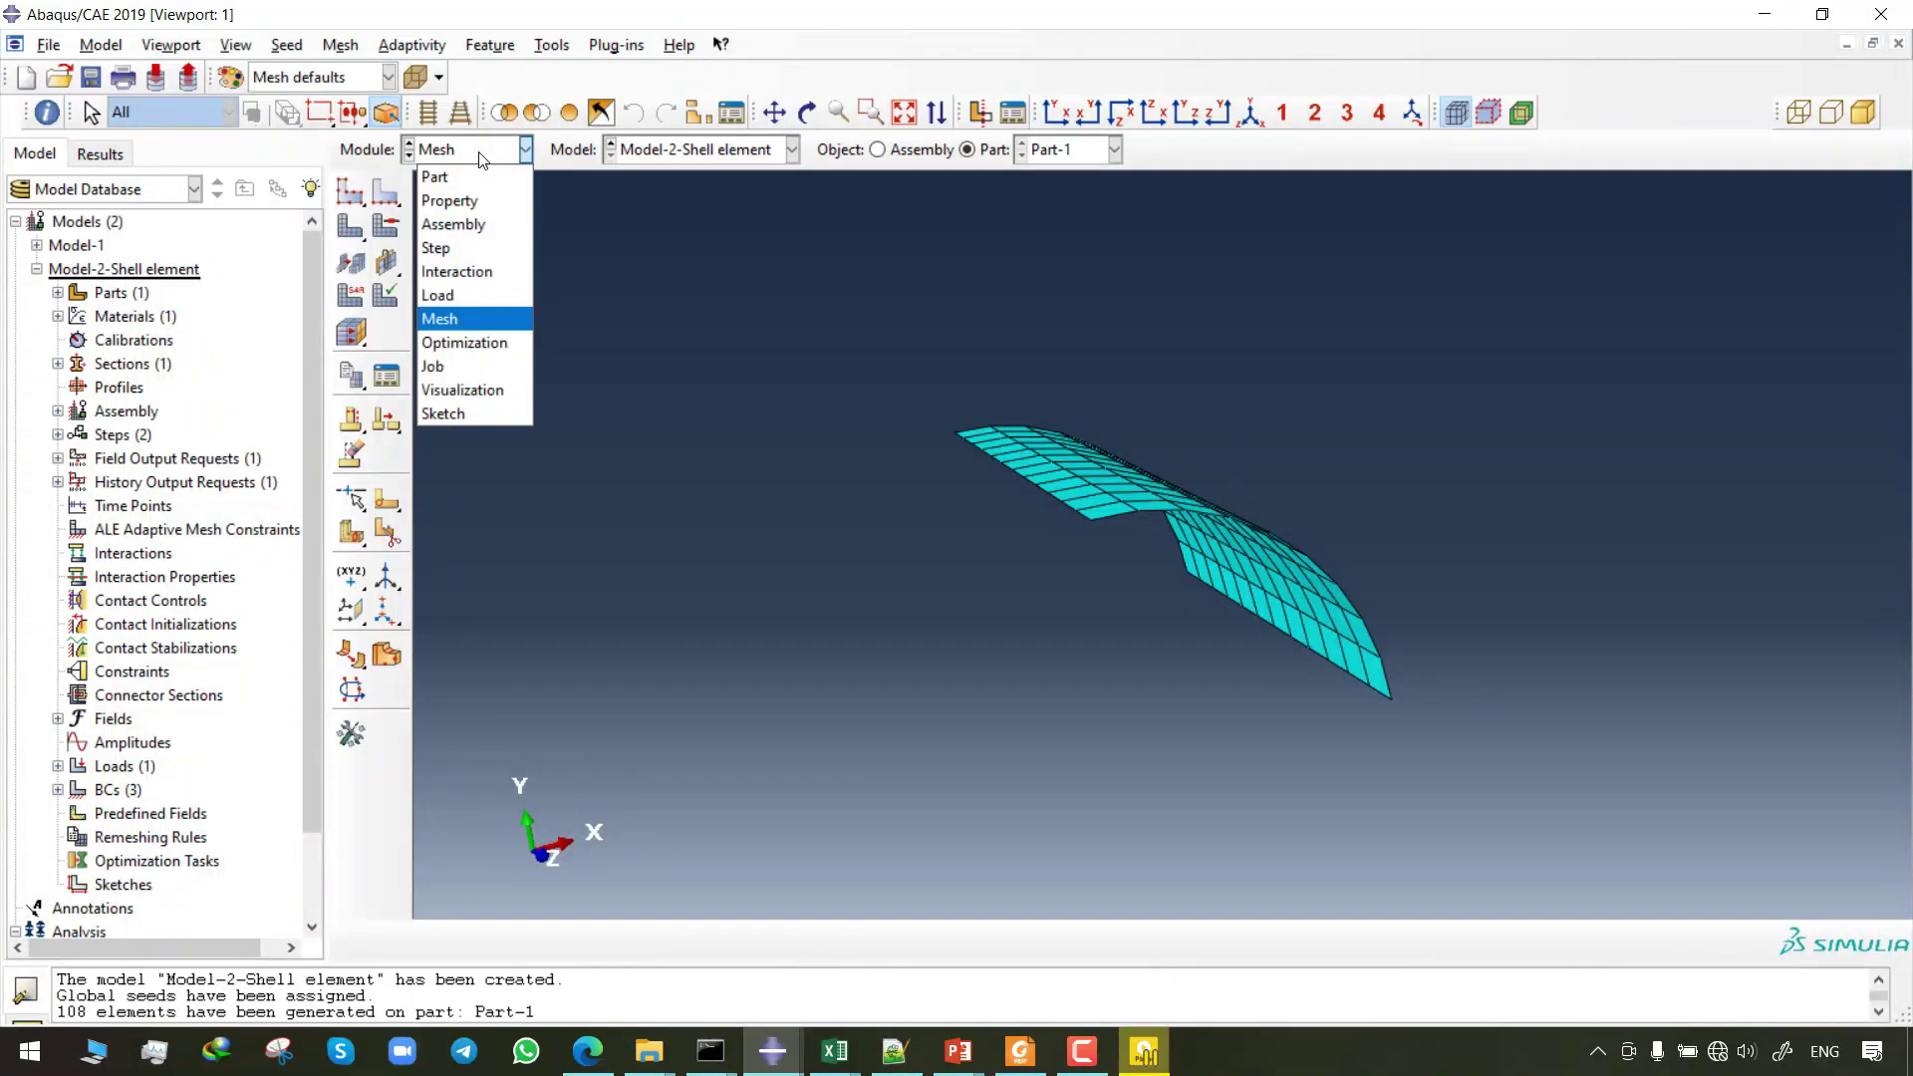
left_click(448, 367)
left_click(389, 200)
left_click(496, 538)
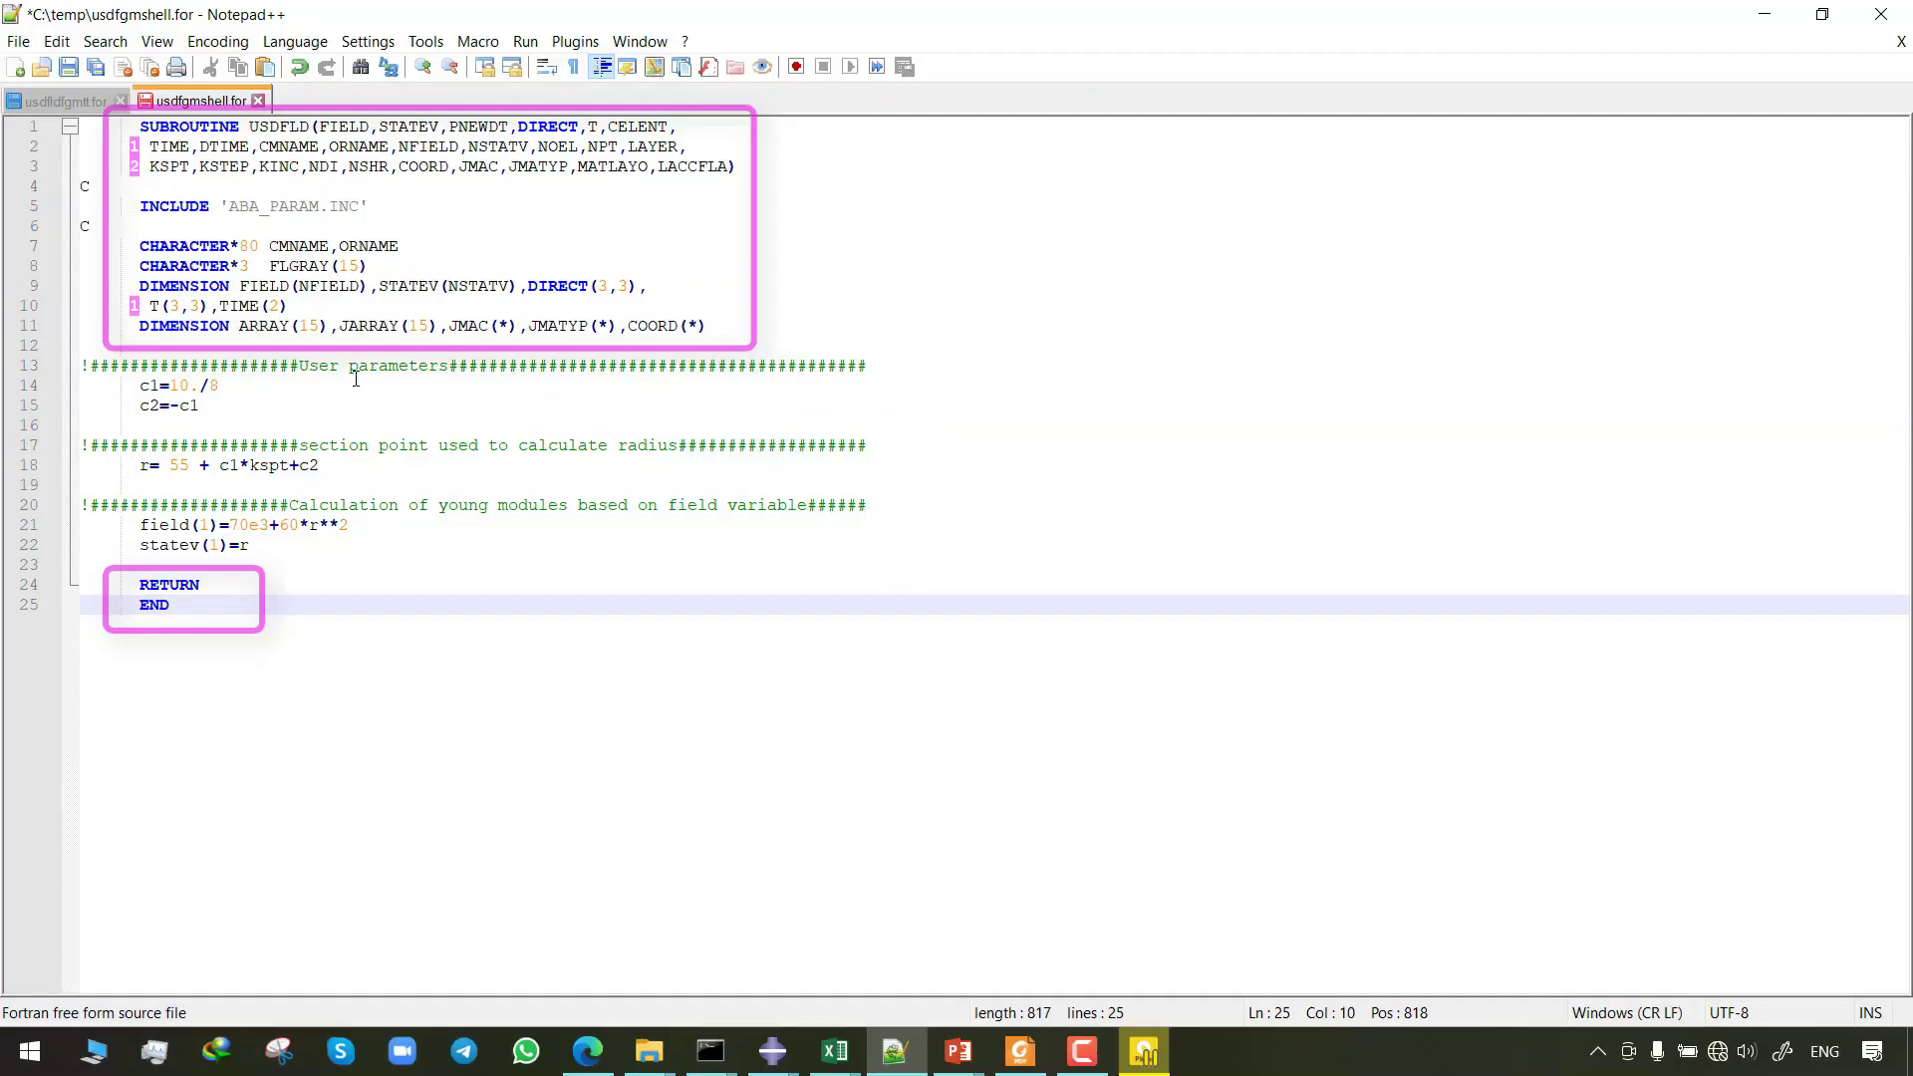
- Review usdfgmshell.for: user parameters, c2, radius calculation, field variable formula and statev assignment
left_click(257, 383)
left_click(248, 404)
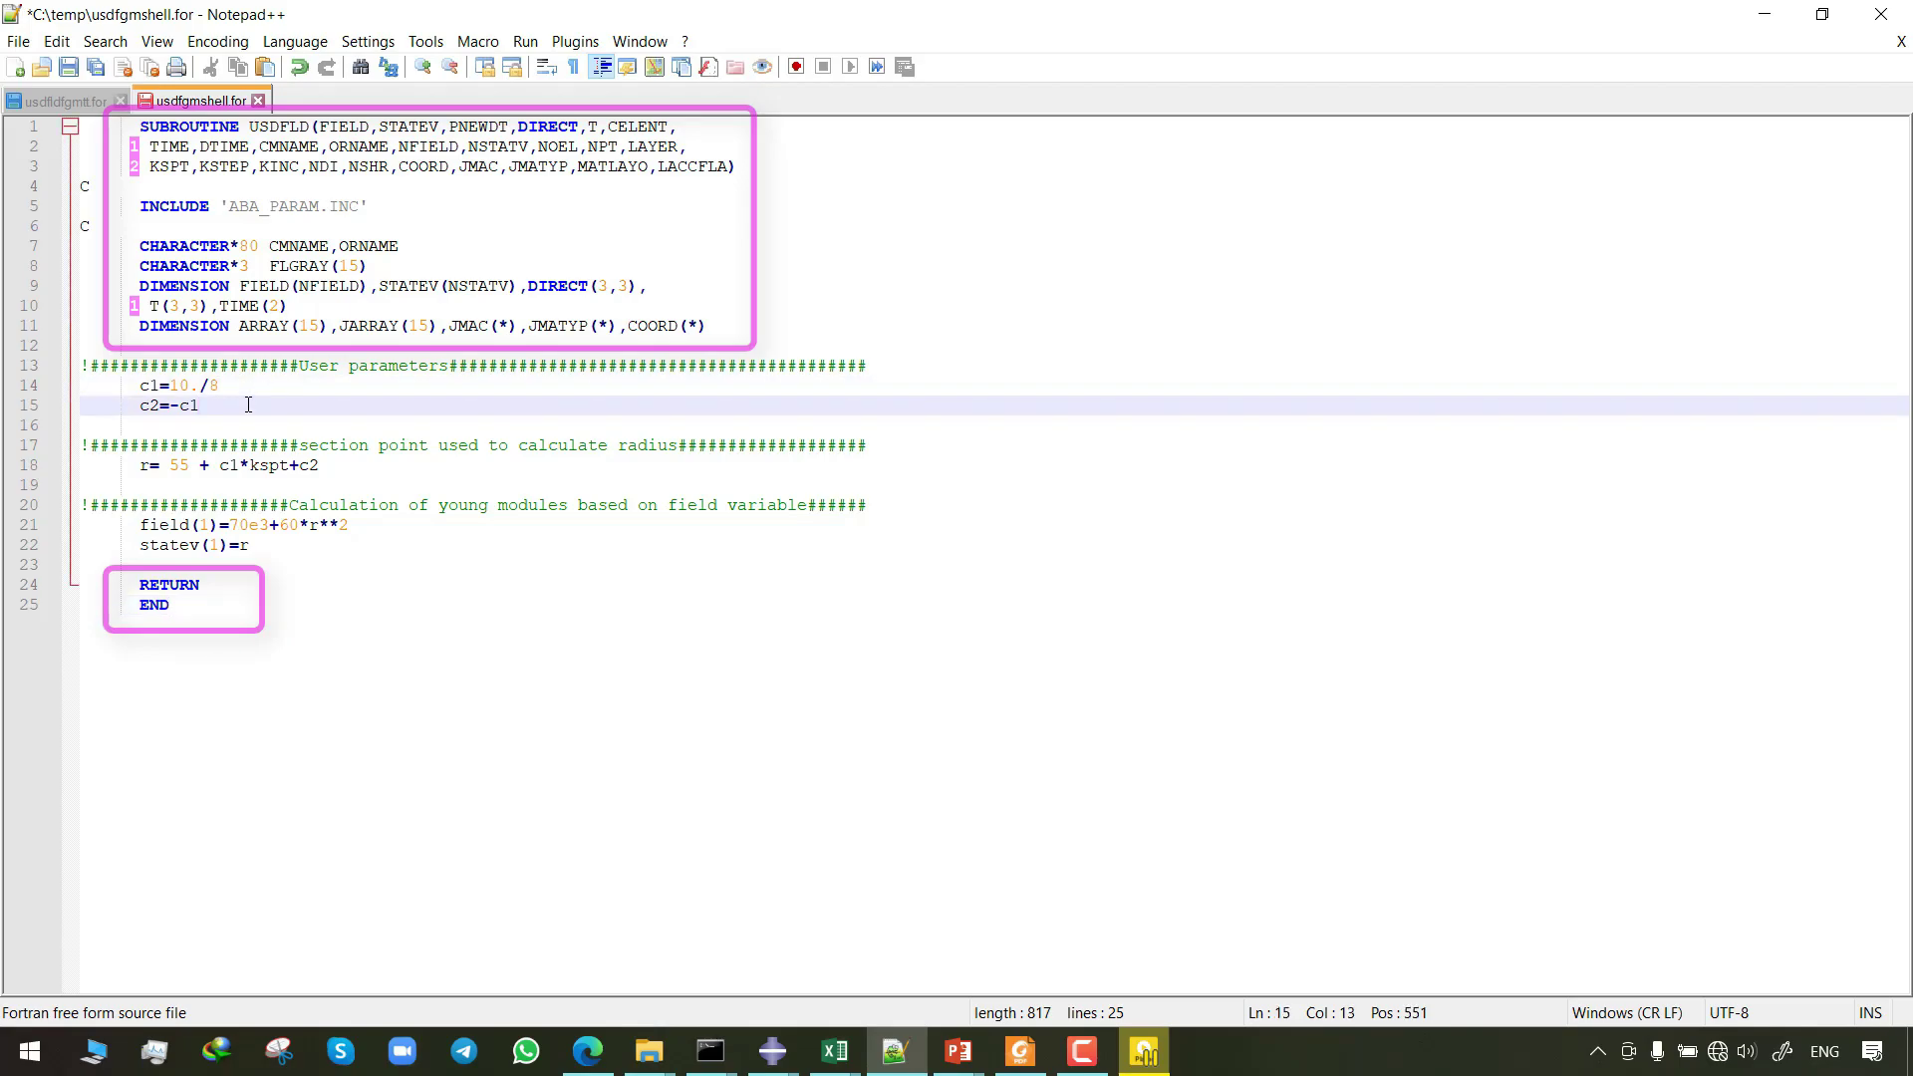
left_click(361, 465)
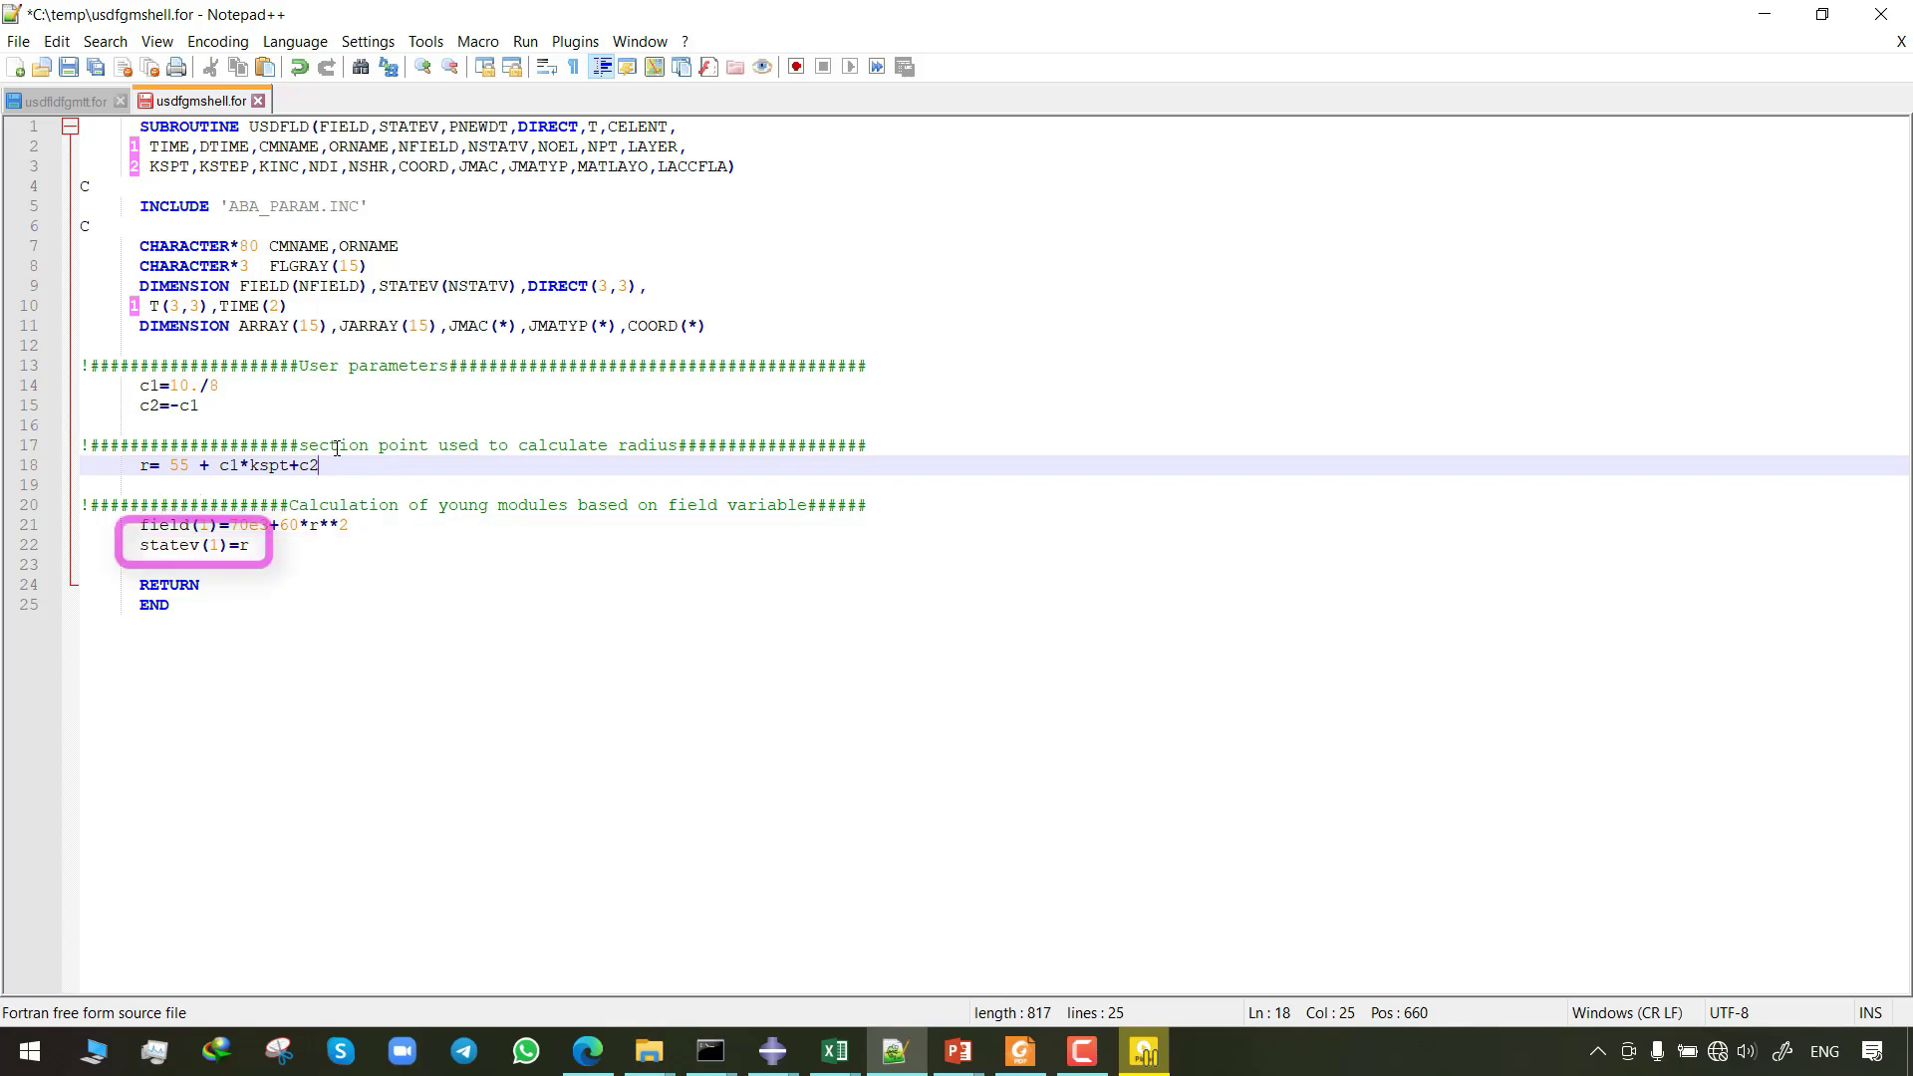
left_click(376, 526)
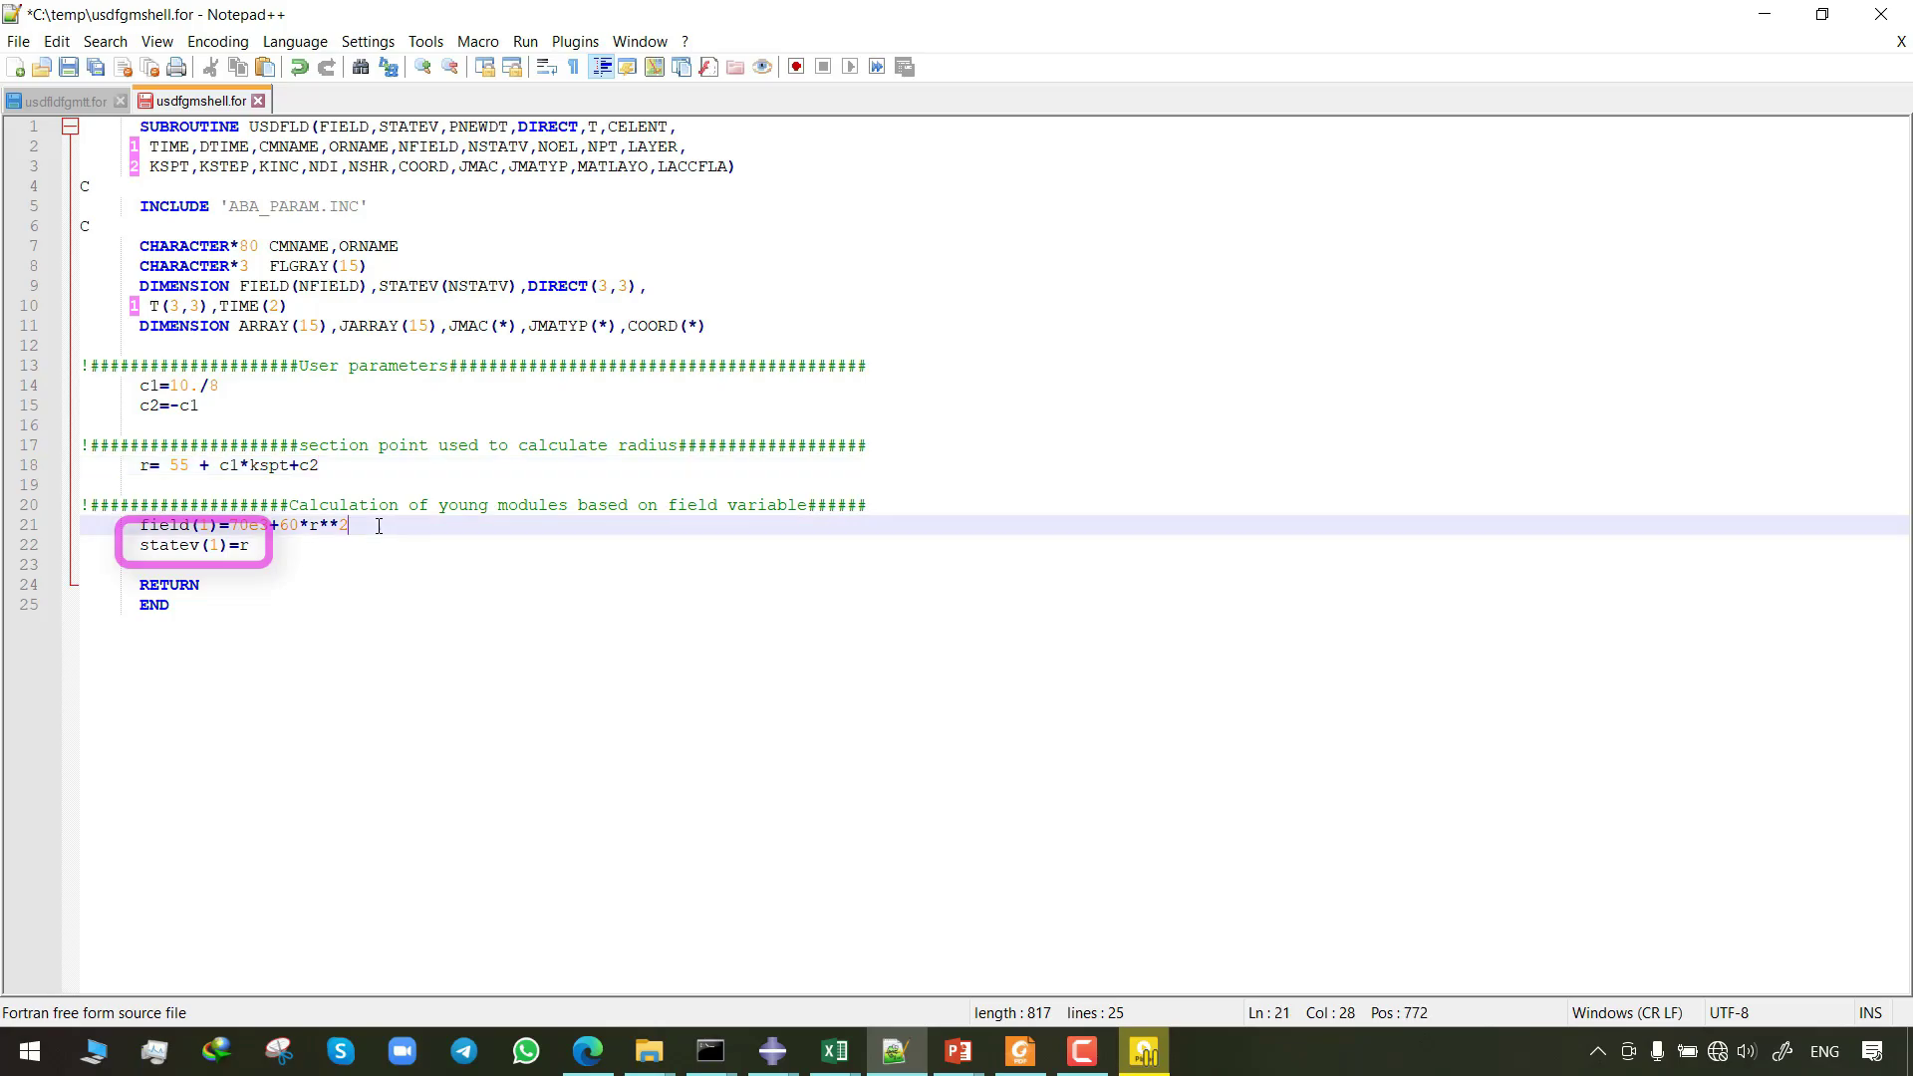
left_click(356, 545)
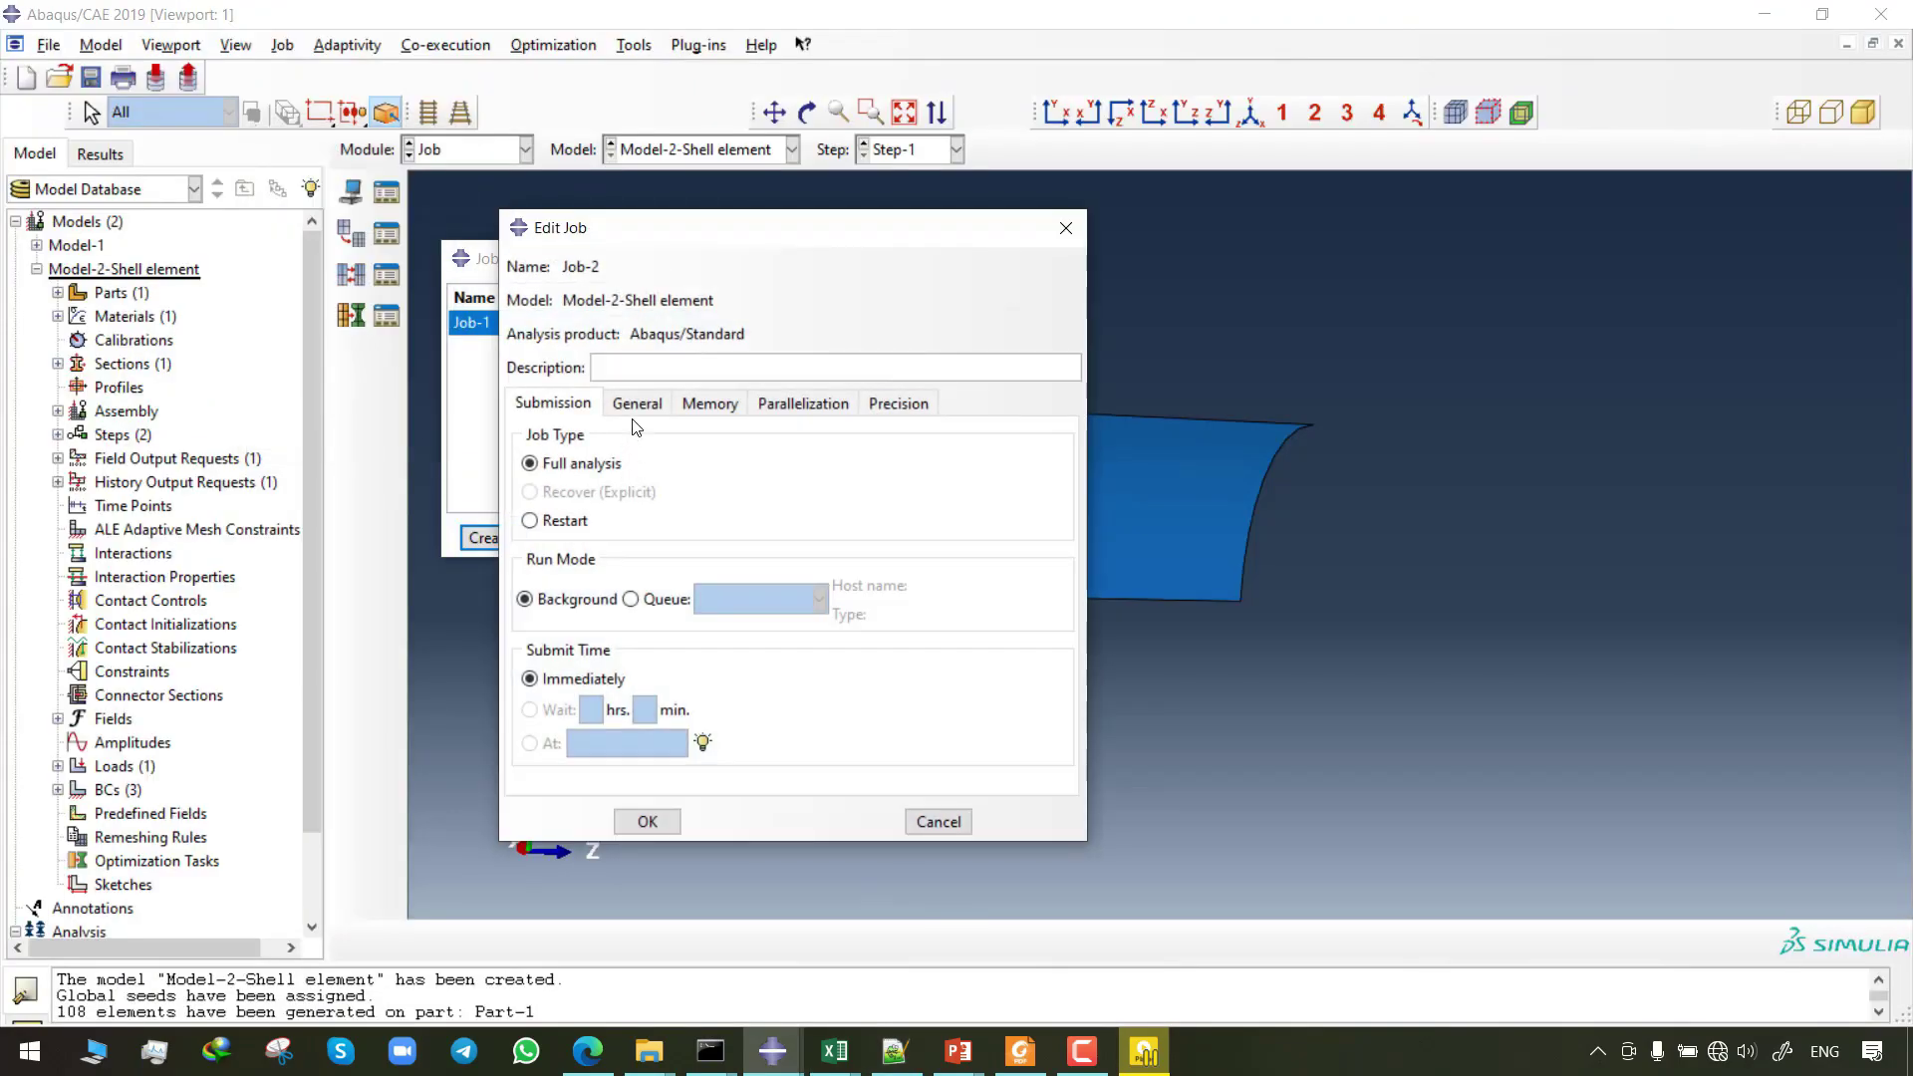
- Create Job-2 with usdfgmshell.for as its user subroutine file
left_click(636, 401)
left_click(662, 667)
left_click(1079, 737)
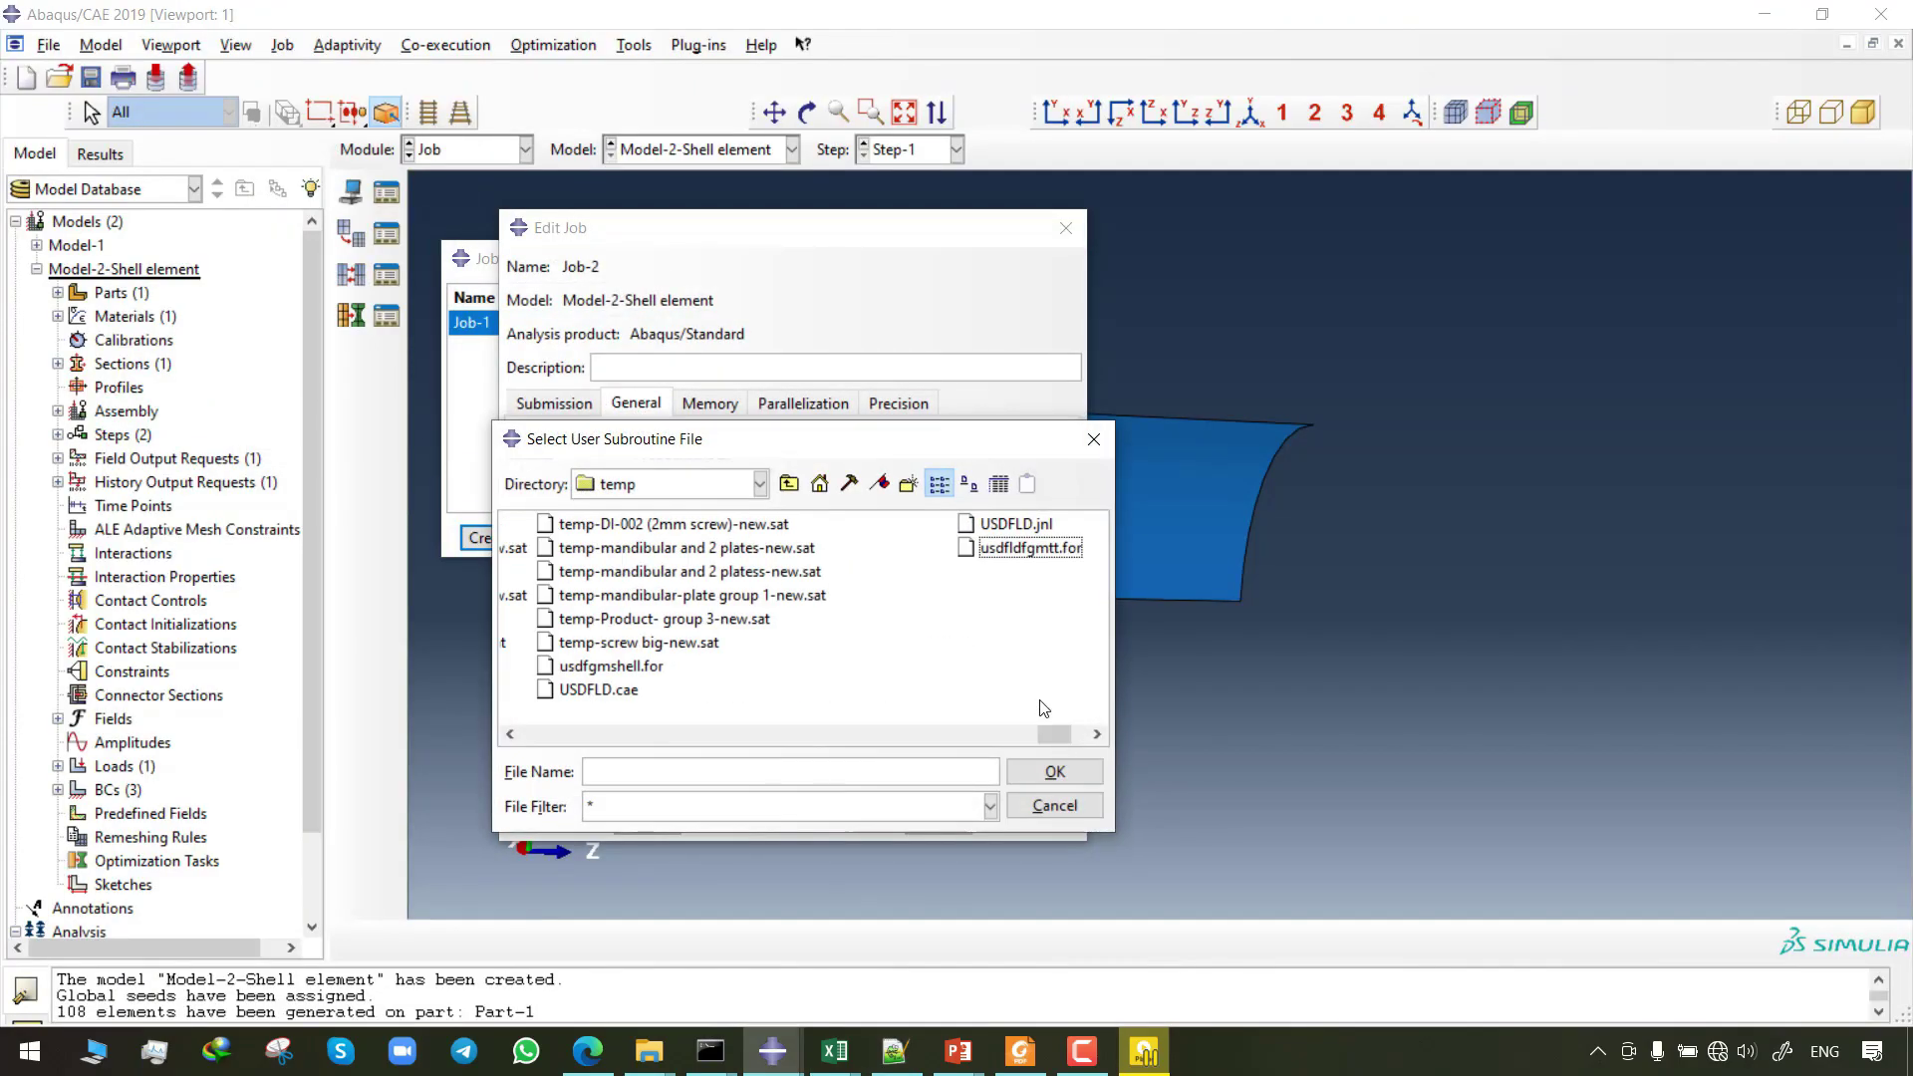
double_click(611, 665)
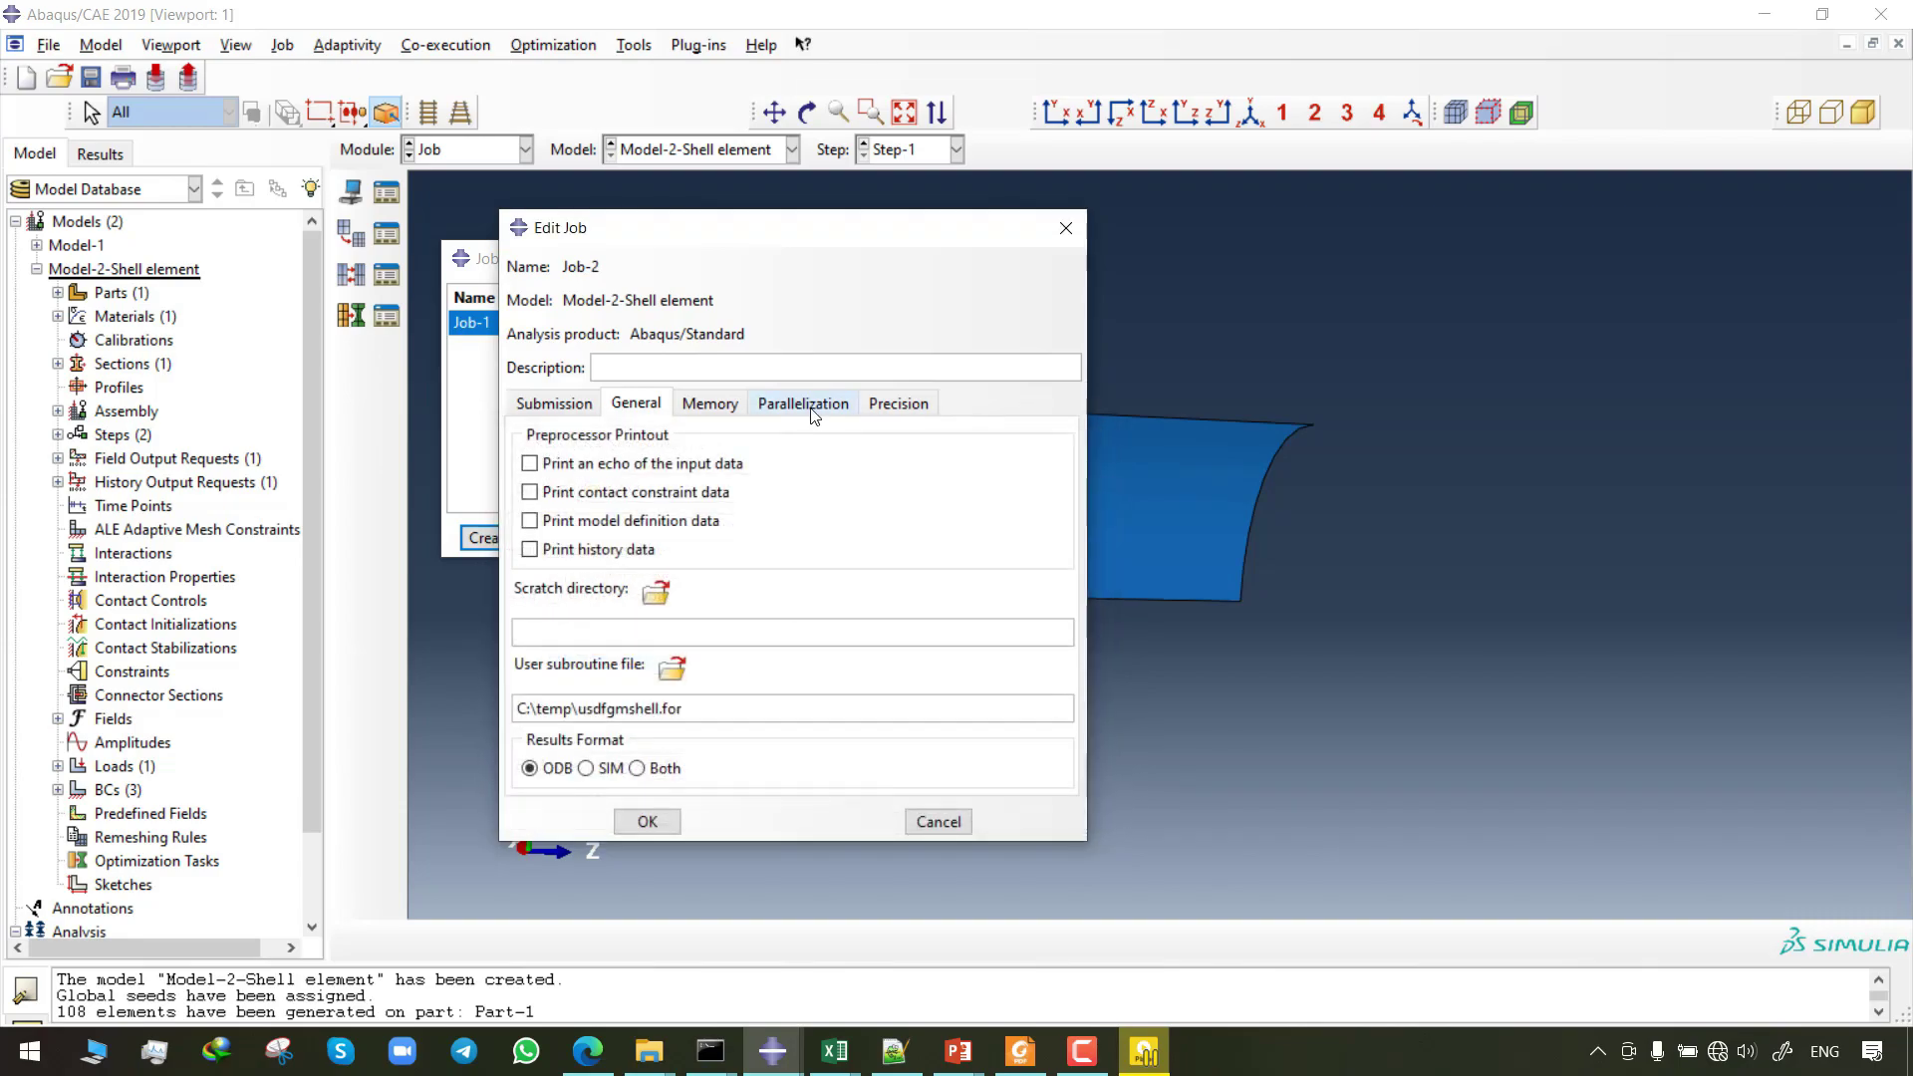
left_click(644, 815)
- Submit Job-2, allowing its files to be overwritten, and monitor Job-1
left_click(1018, 367)
left_click(205, 337)
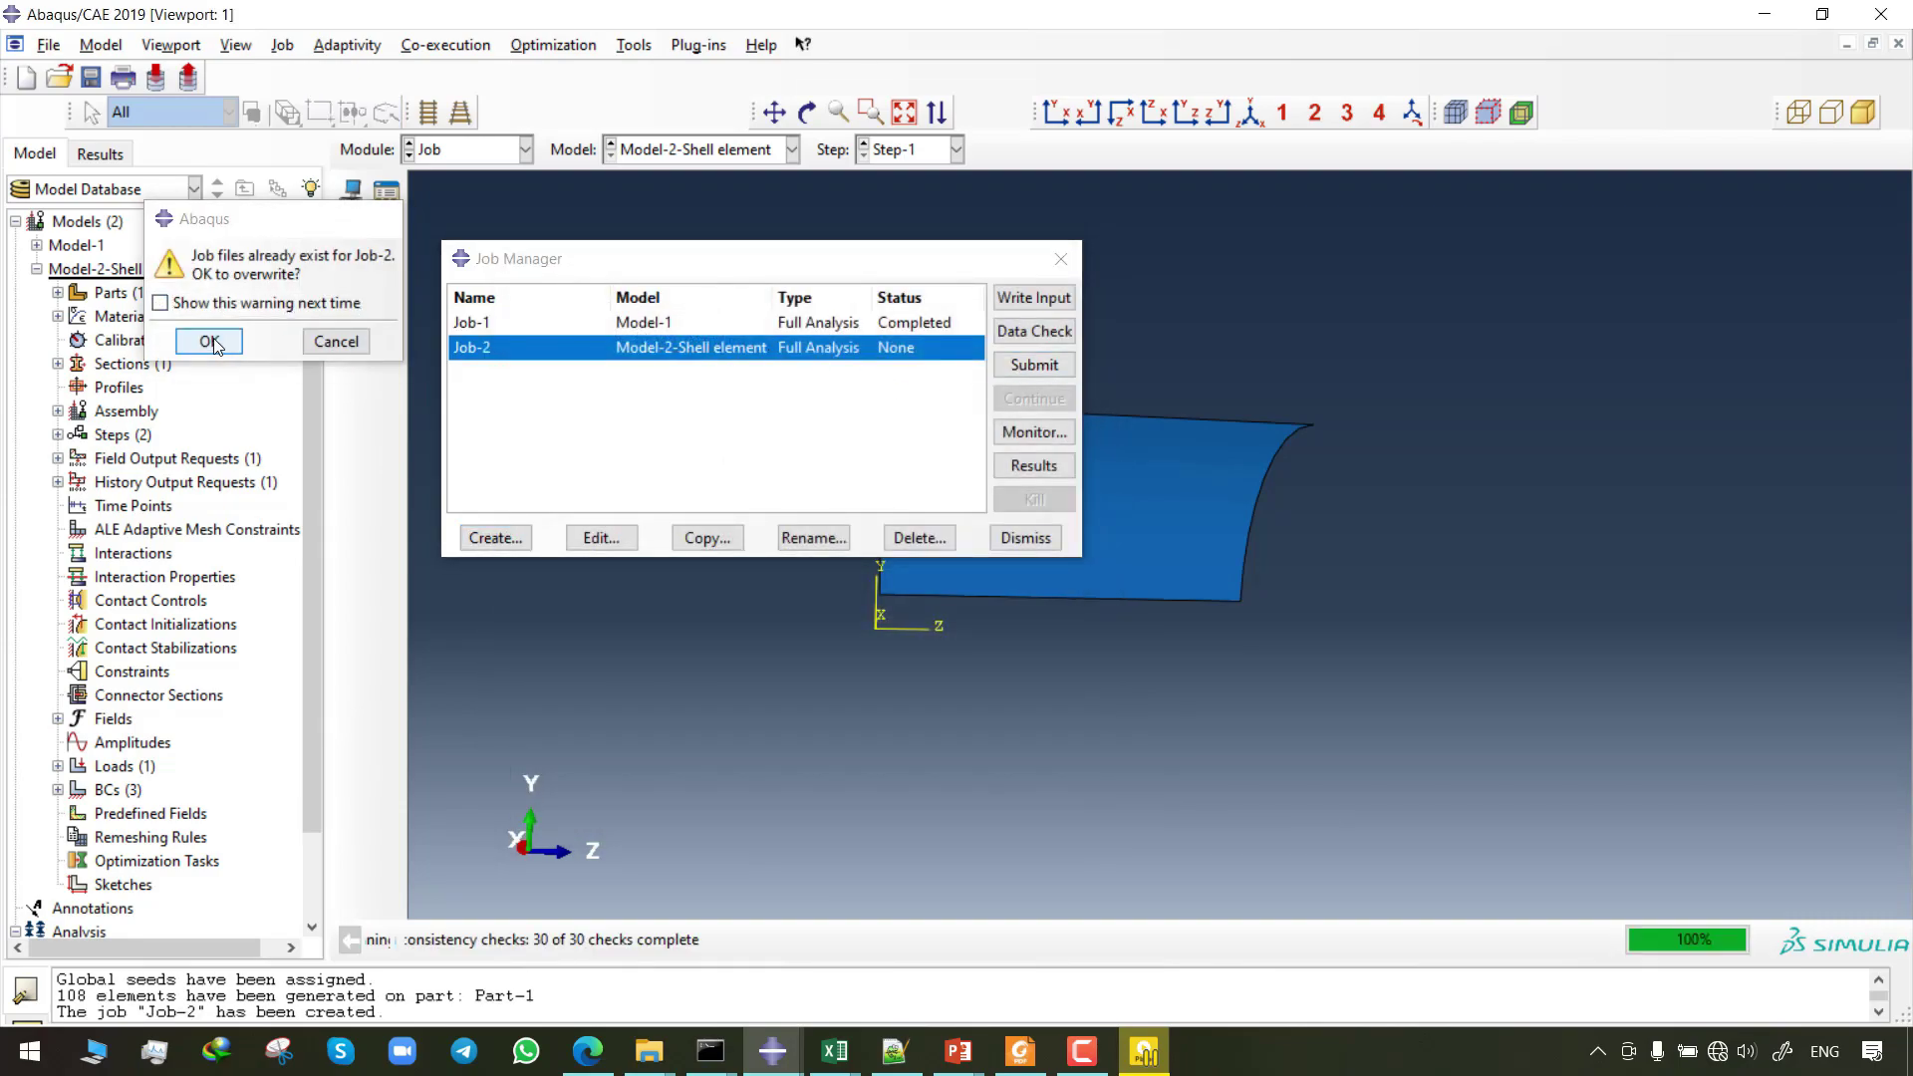
left_click(638, 321)
left_click(1035, 431)
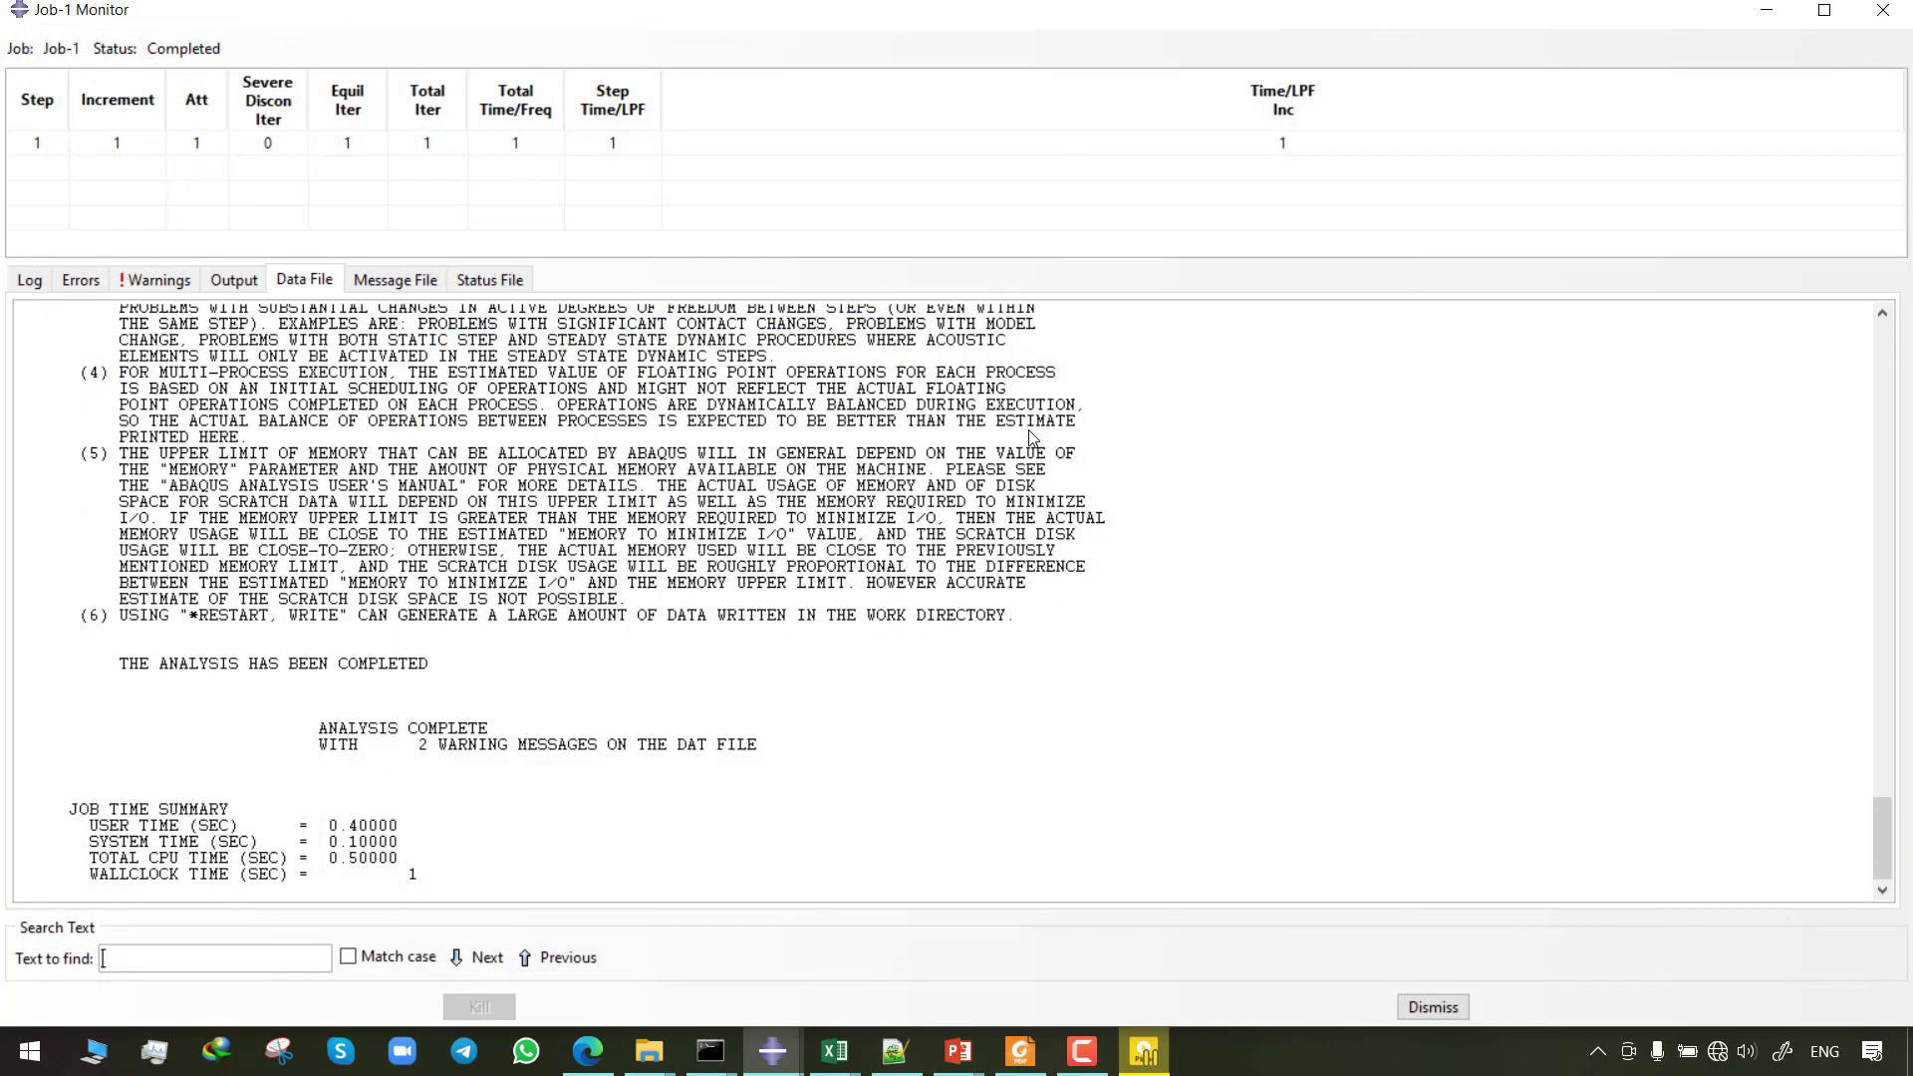
- Check the job log for completion and open the Job-2 monitor
left_click(32, 279)
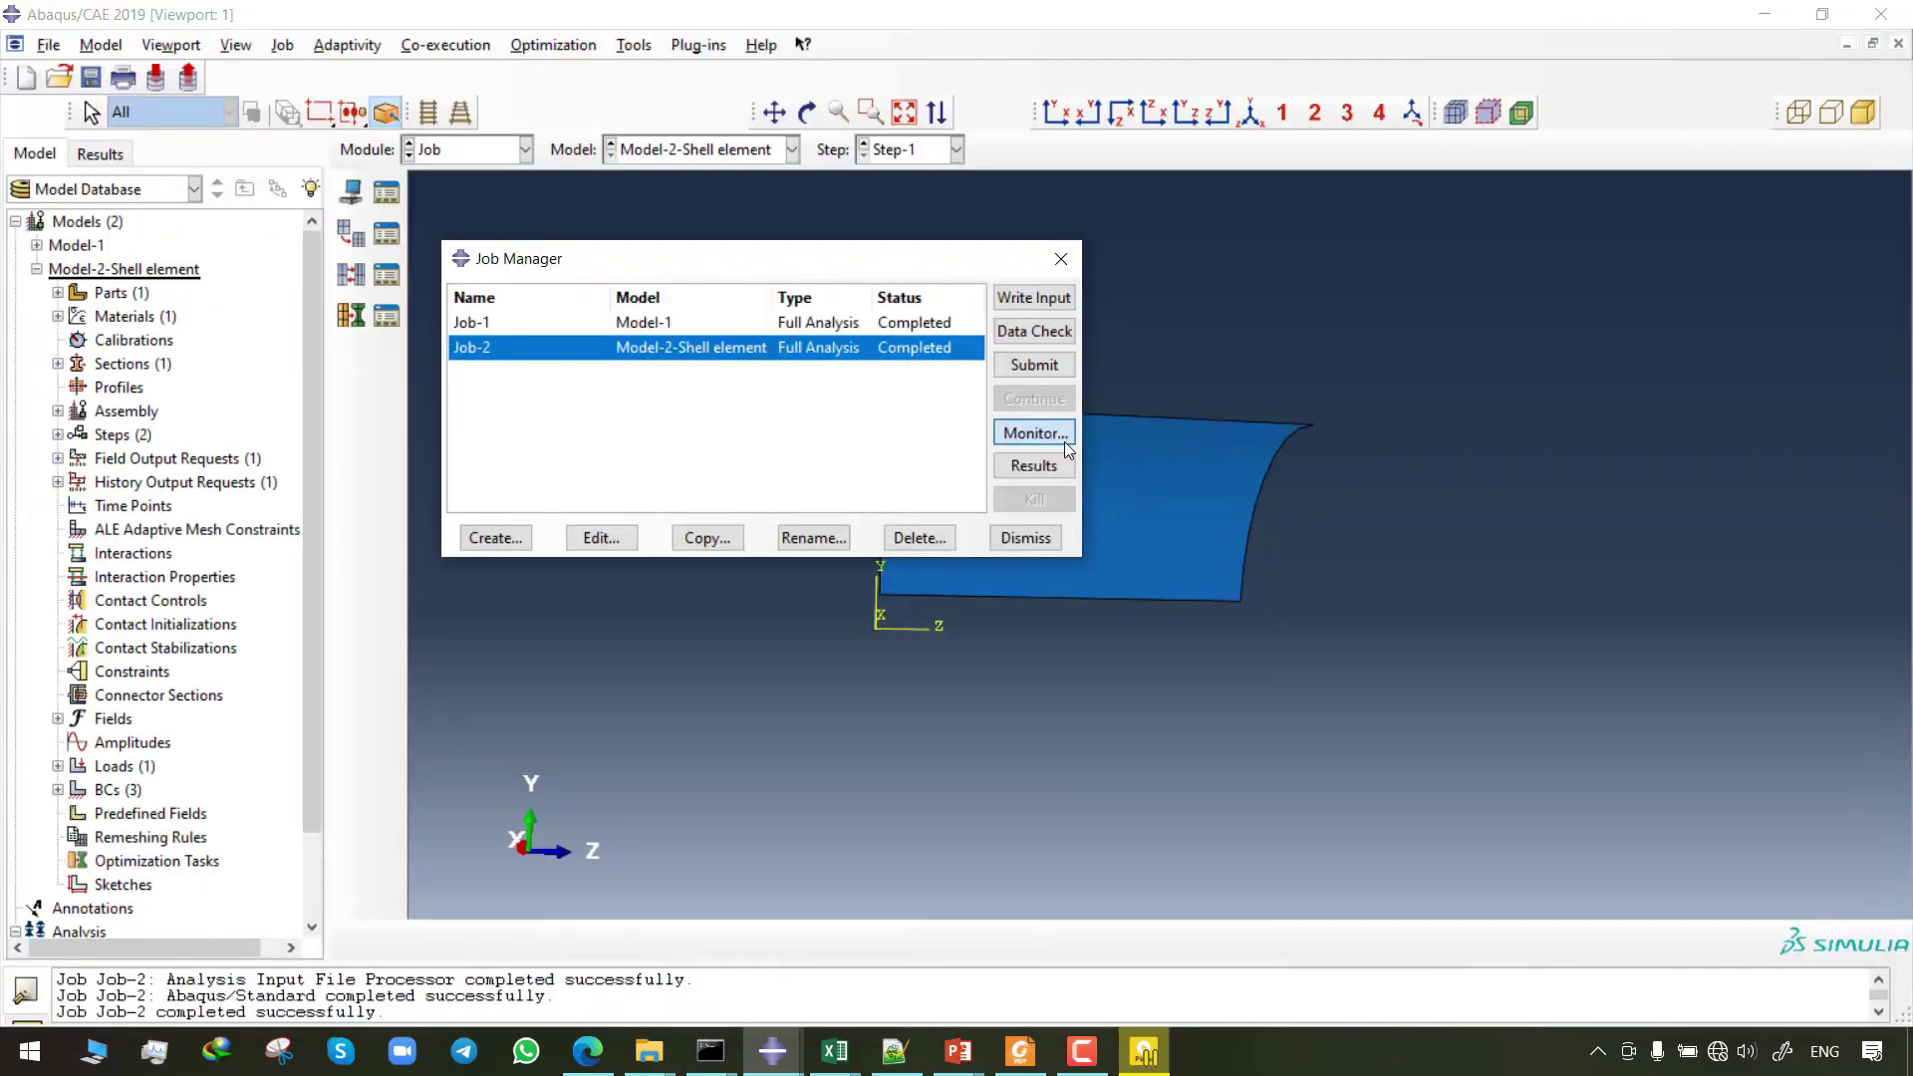
left_click(1061, 438)
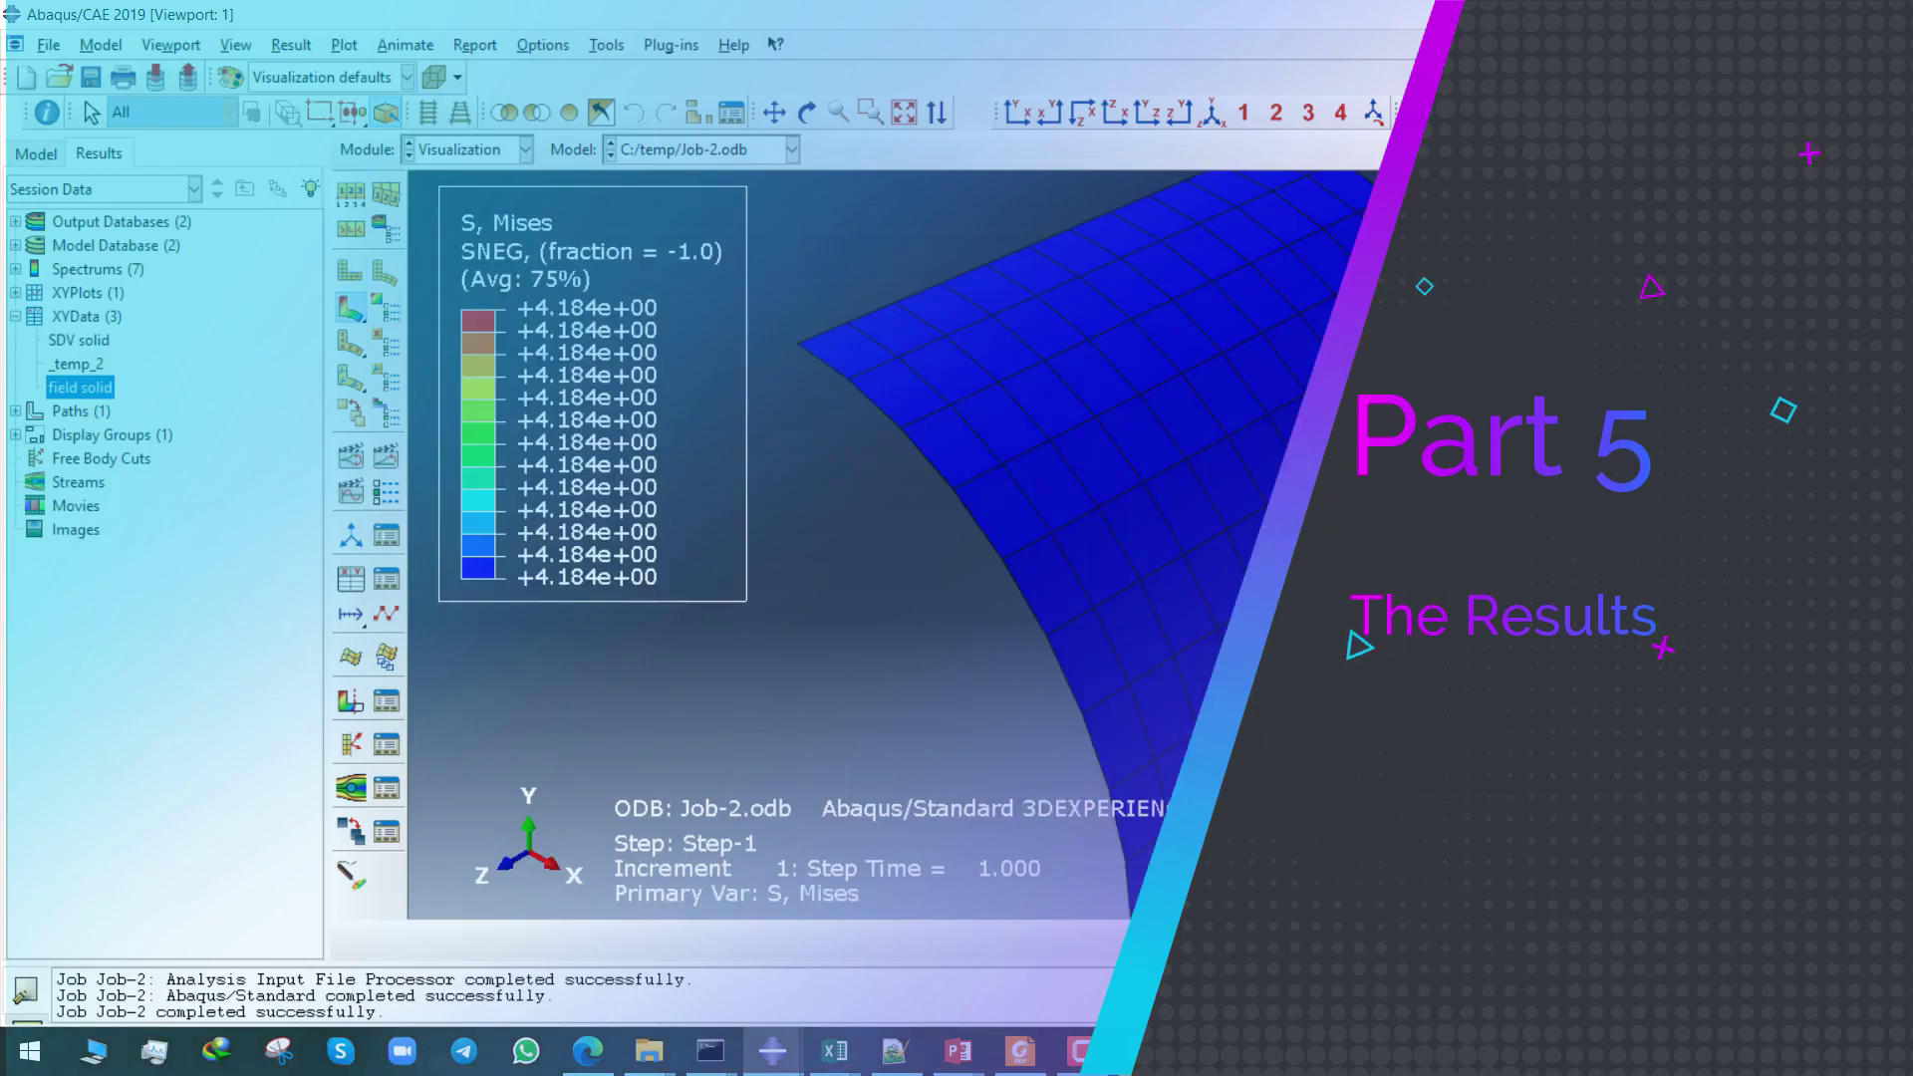
- Show the SDV1 contour with results at both top and bottom section points
left_click(1625, 112)
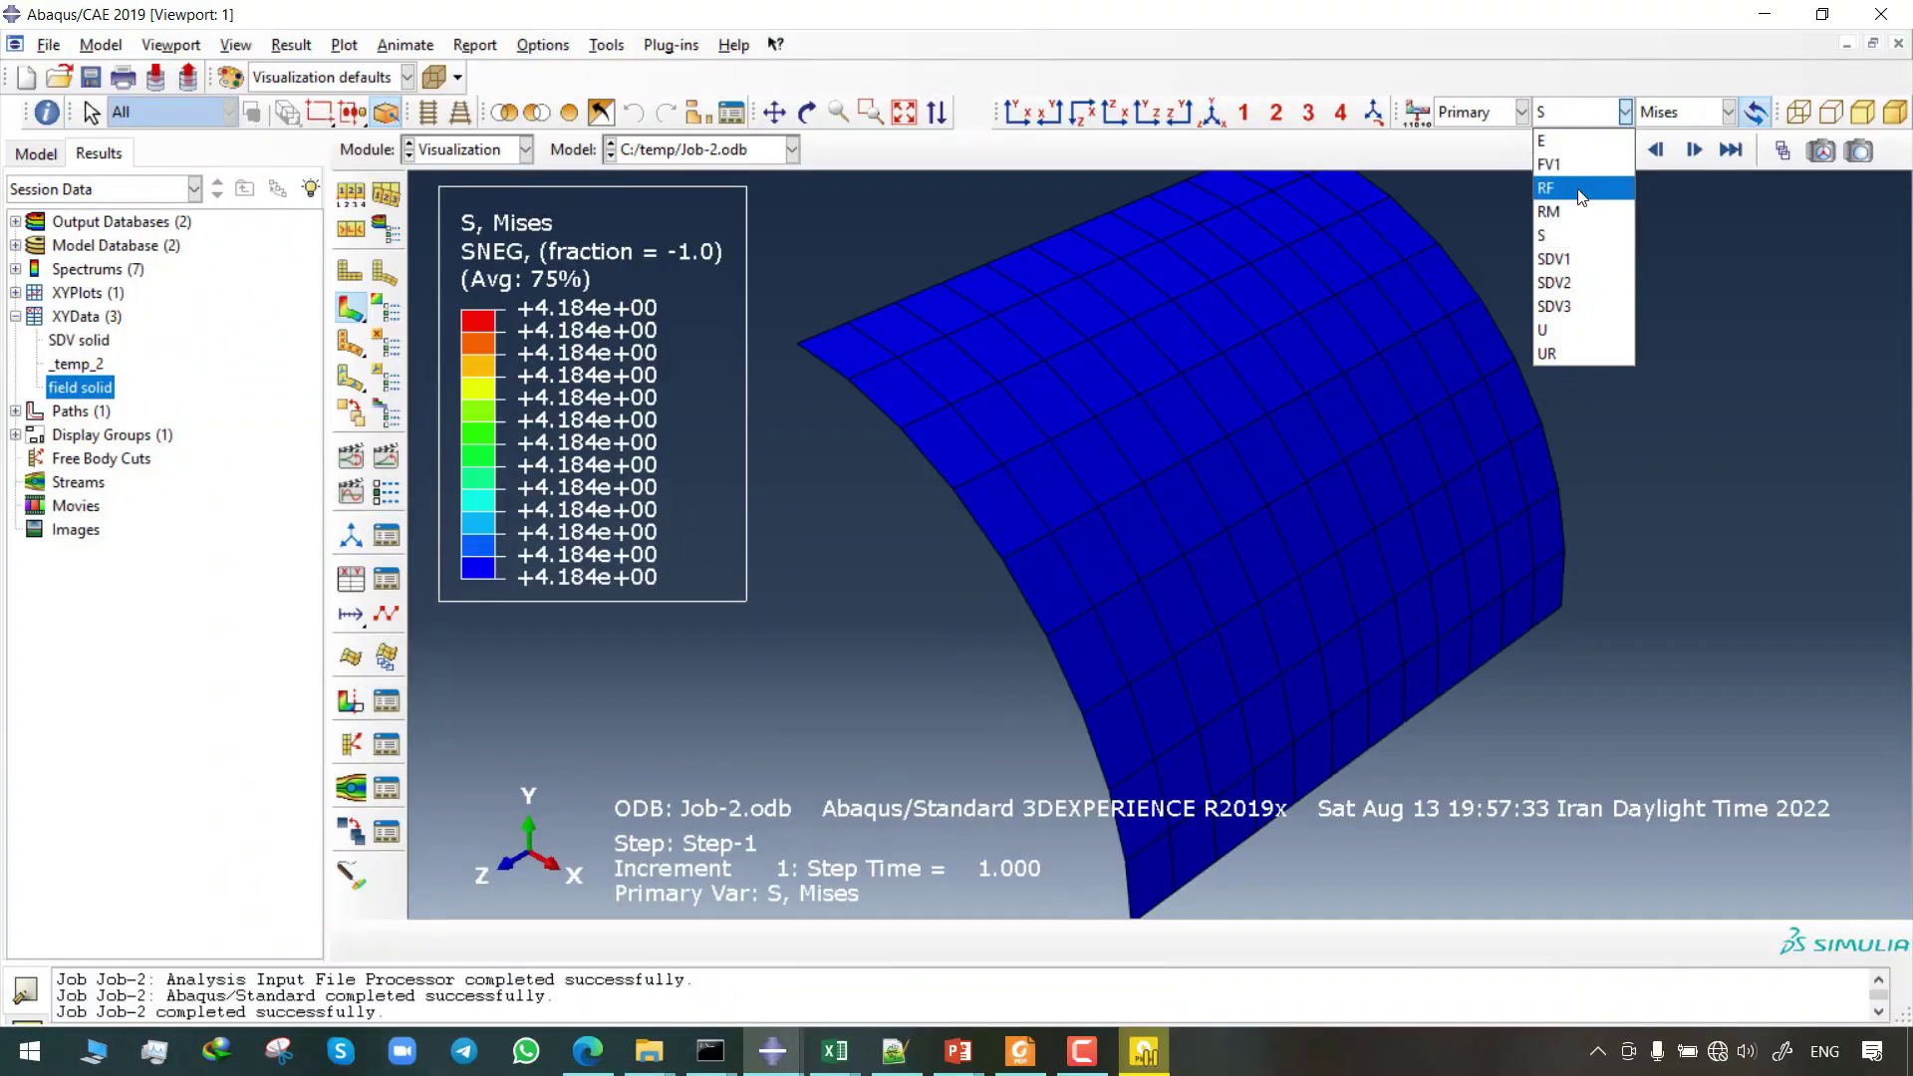
left_click(1582, 258)
left_click_drag(1388, 512, 1315, 578, "ctrl+alt")
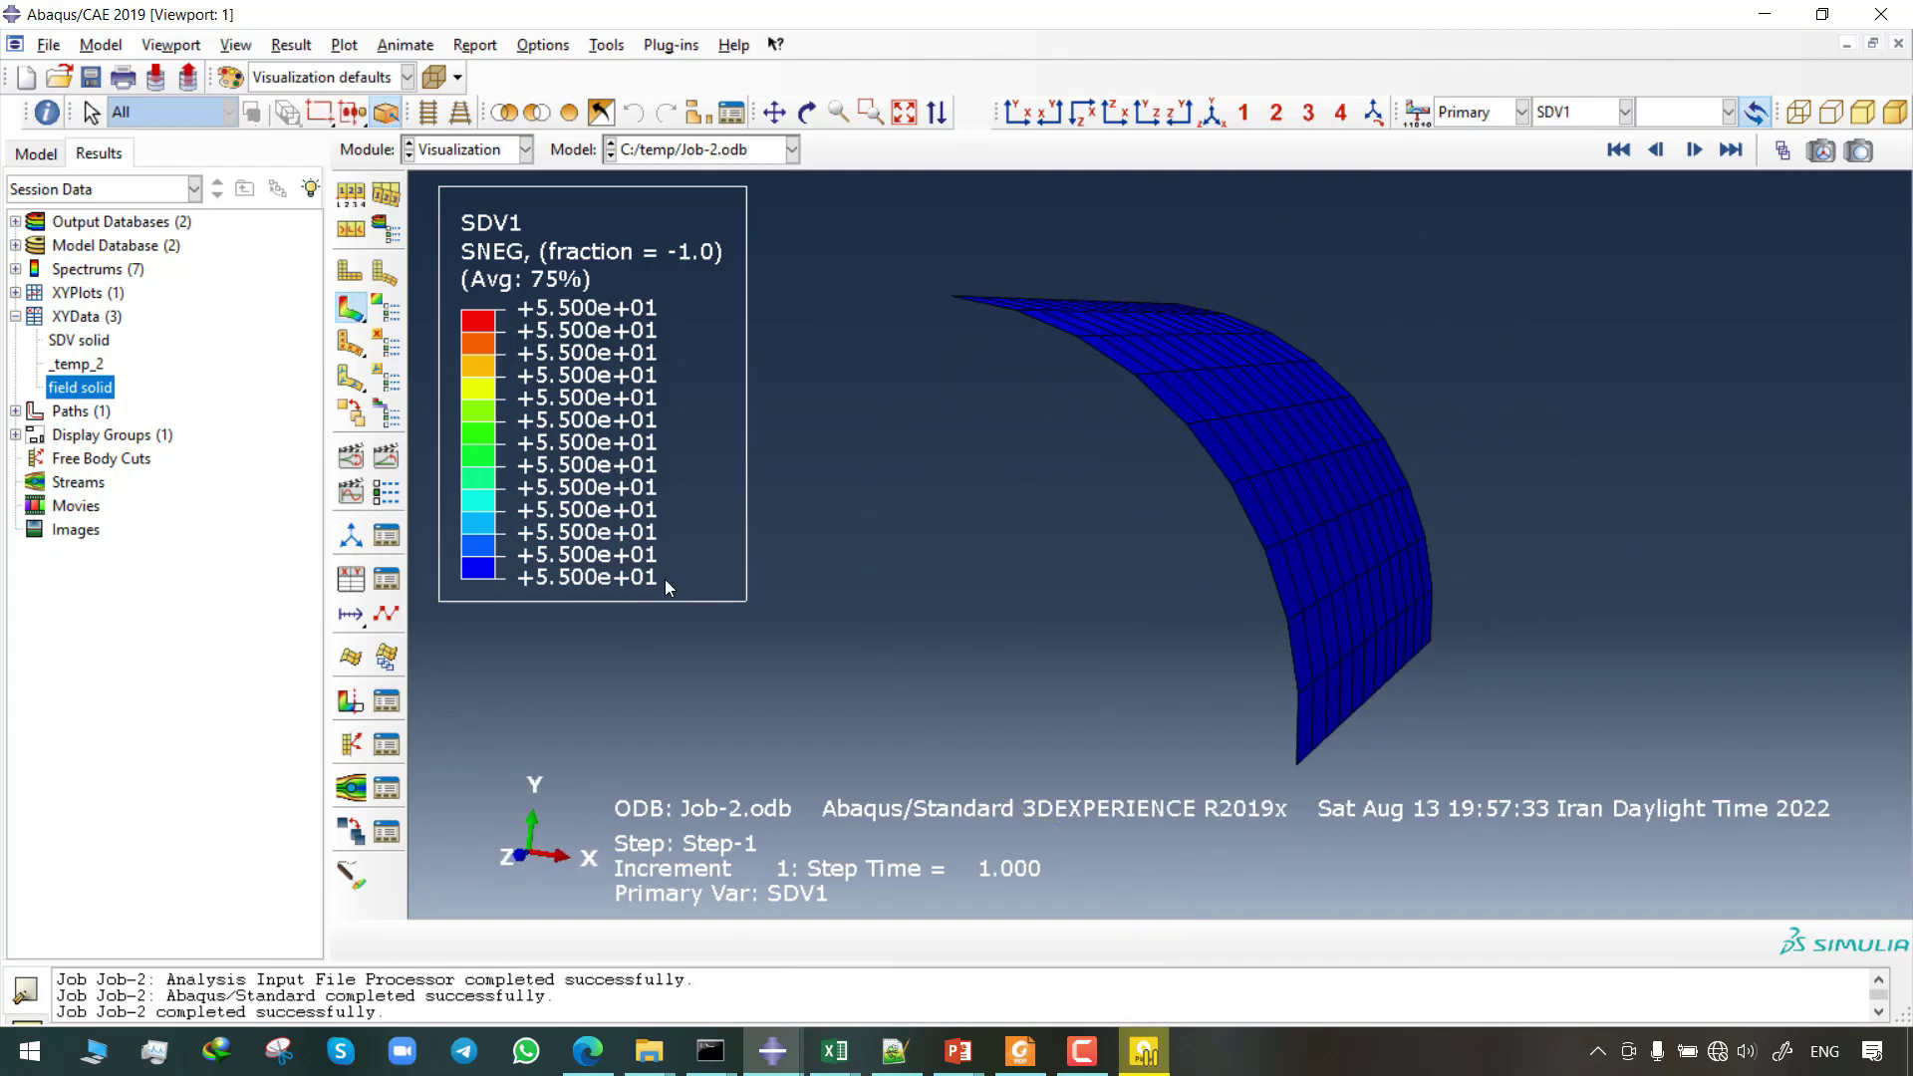
left_click(311, 46)
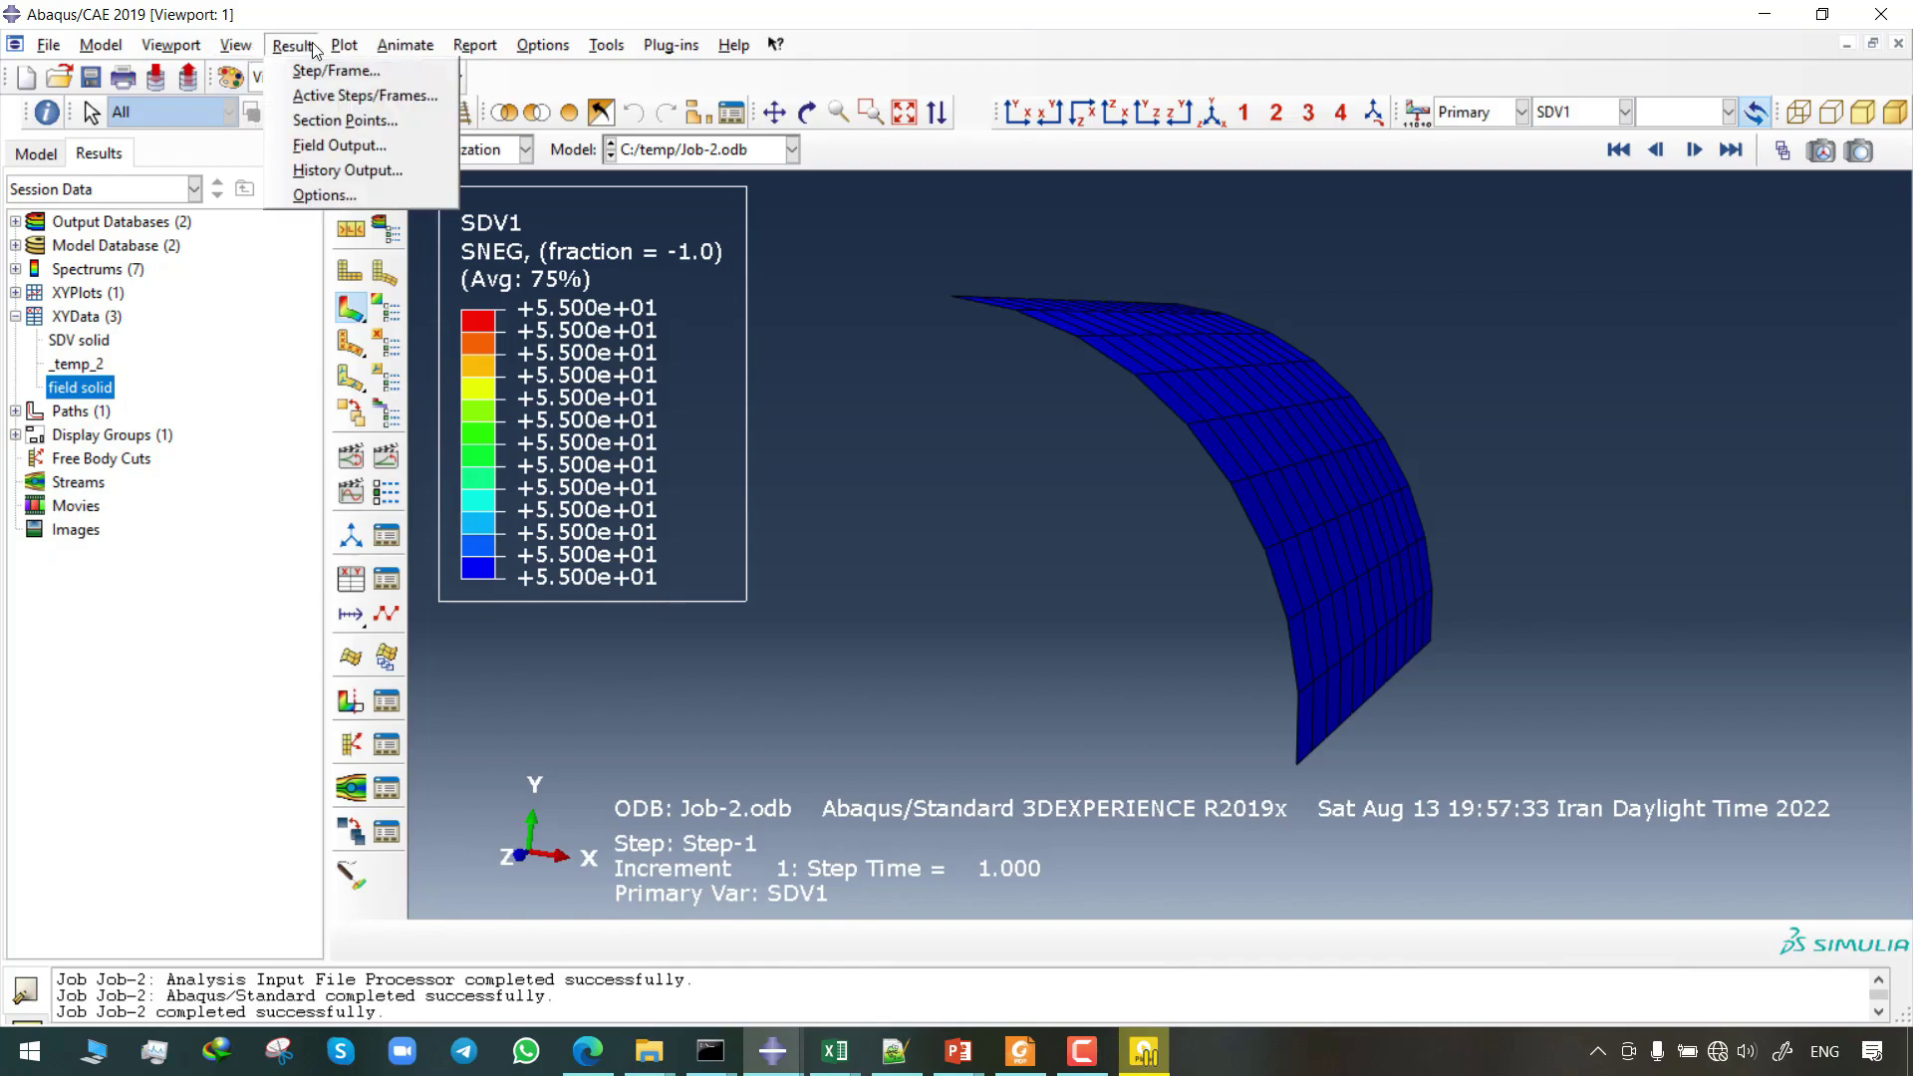
left_click(345, 121)
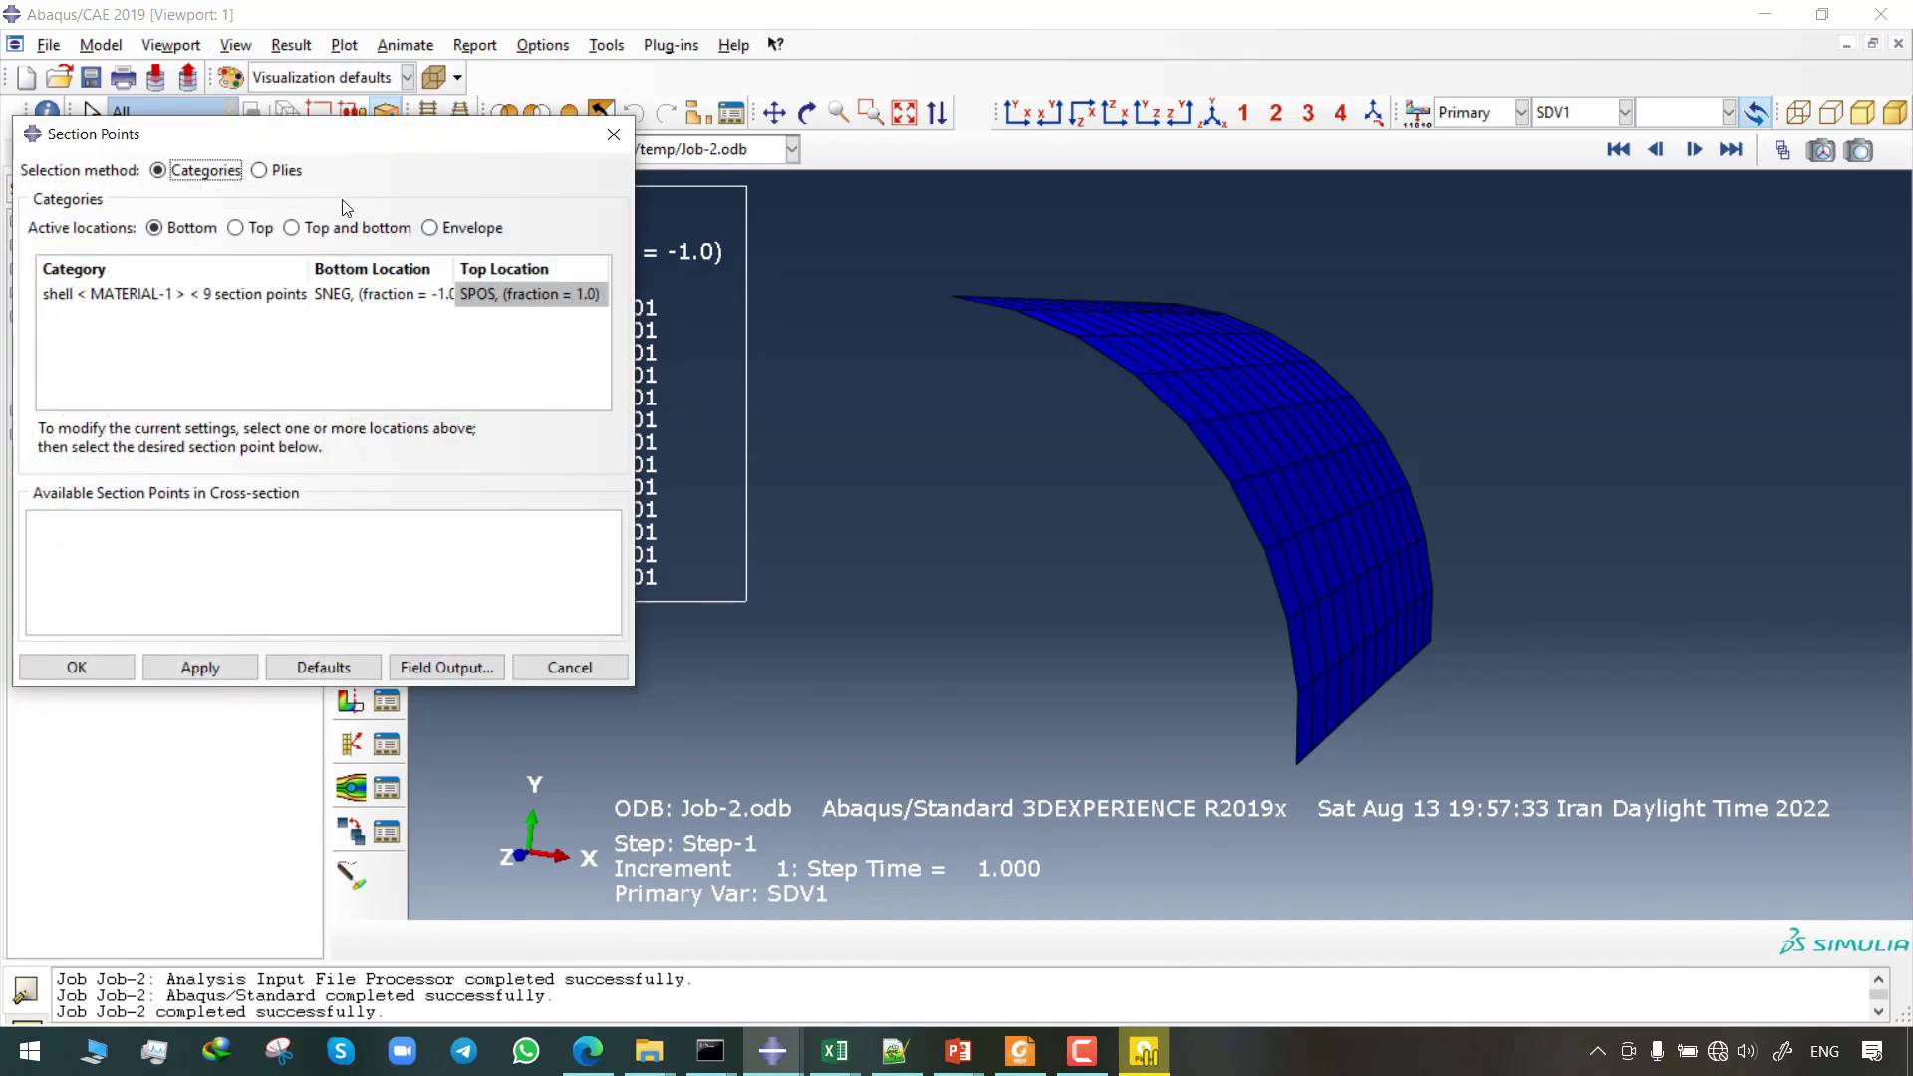
left_click(328, 231)
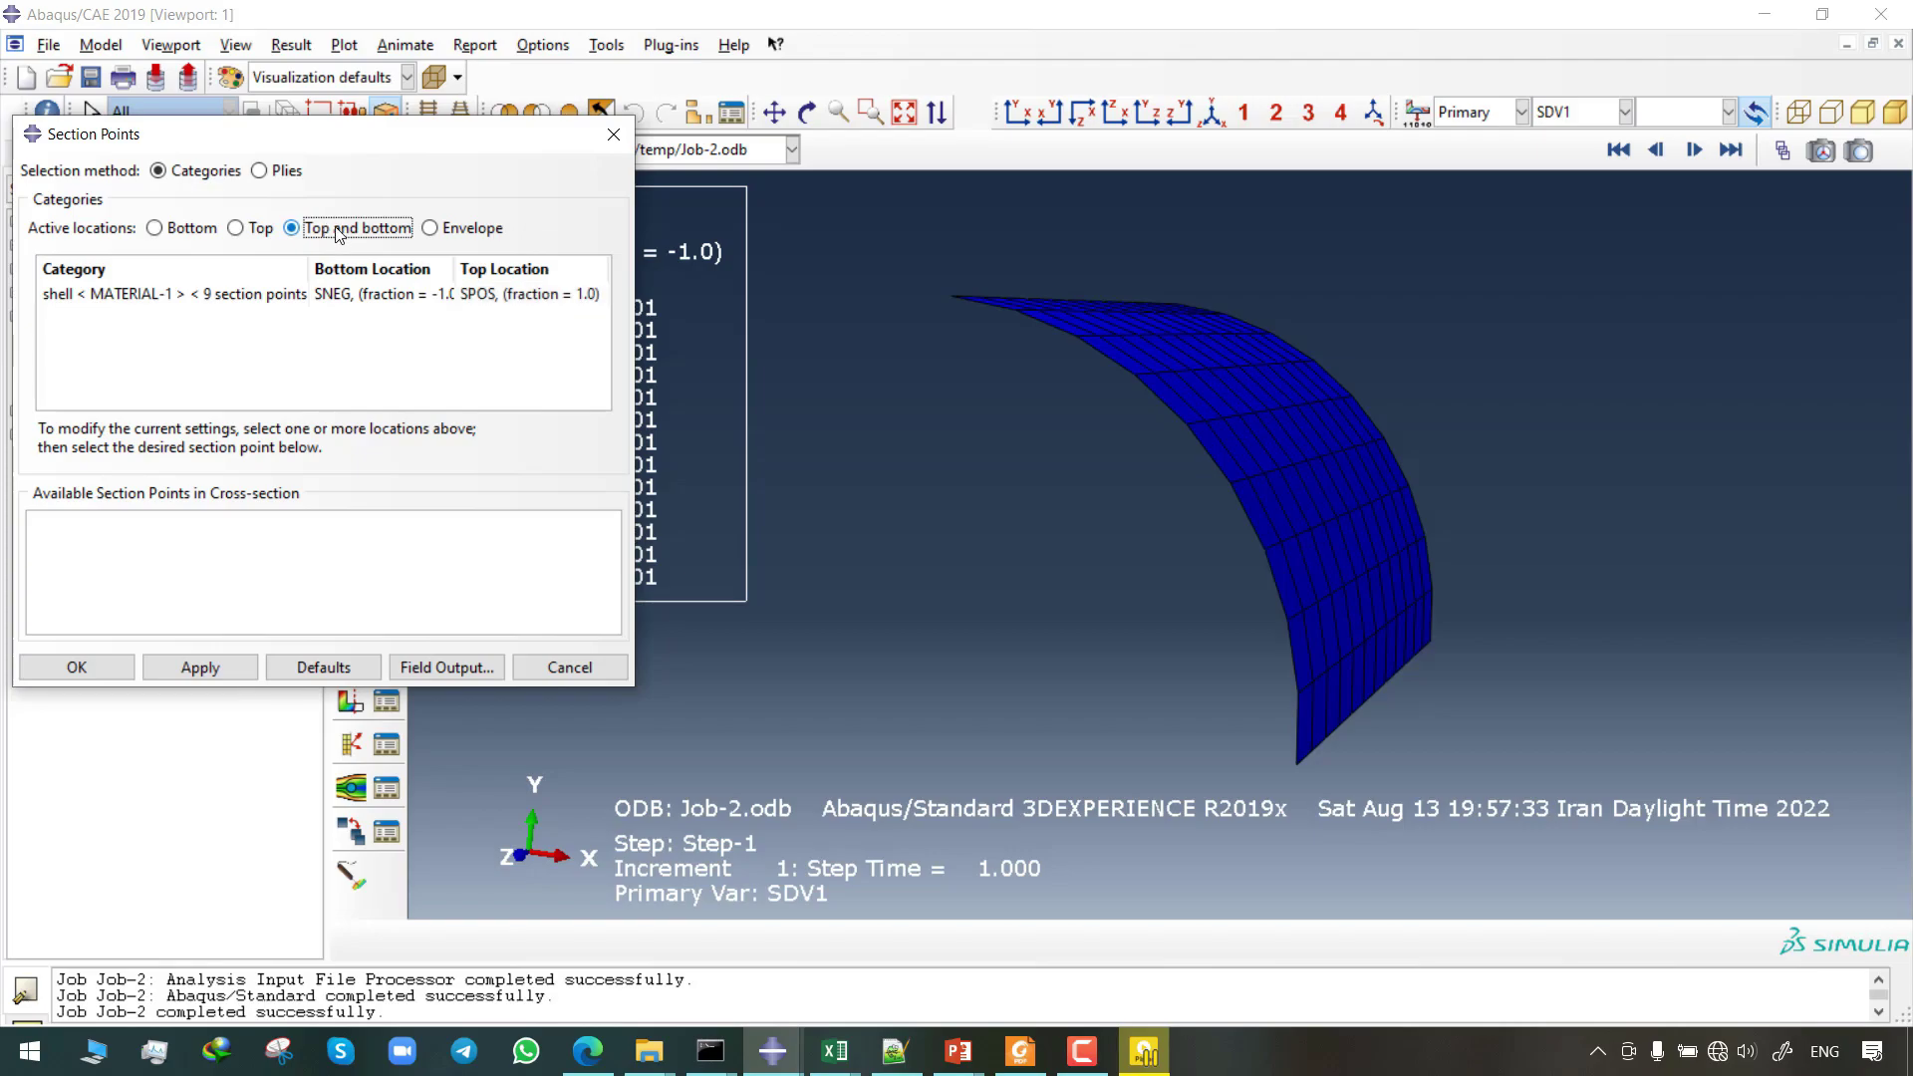
left_click(77, 667)
- Reorient the model view and switch the contour to FV1
left_click(807, 111)
left_click_drag(1366, 349, 1325, 473)
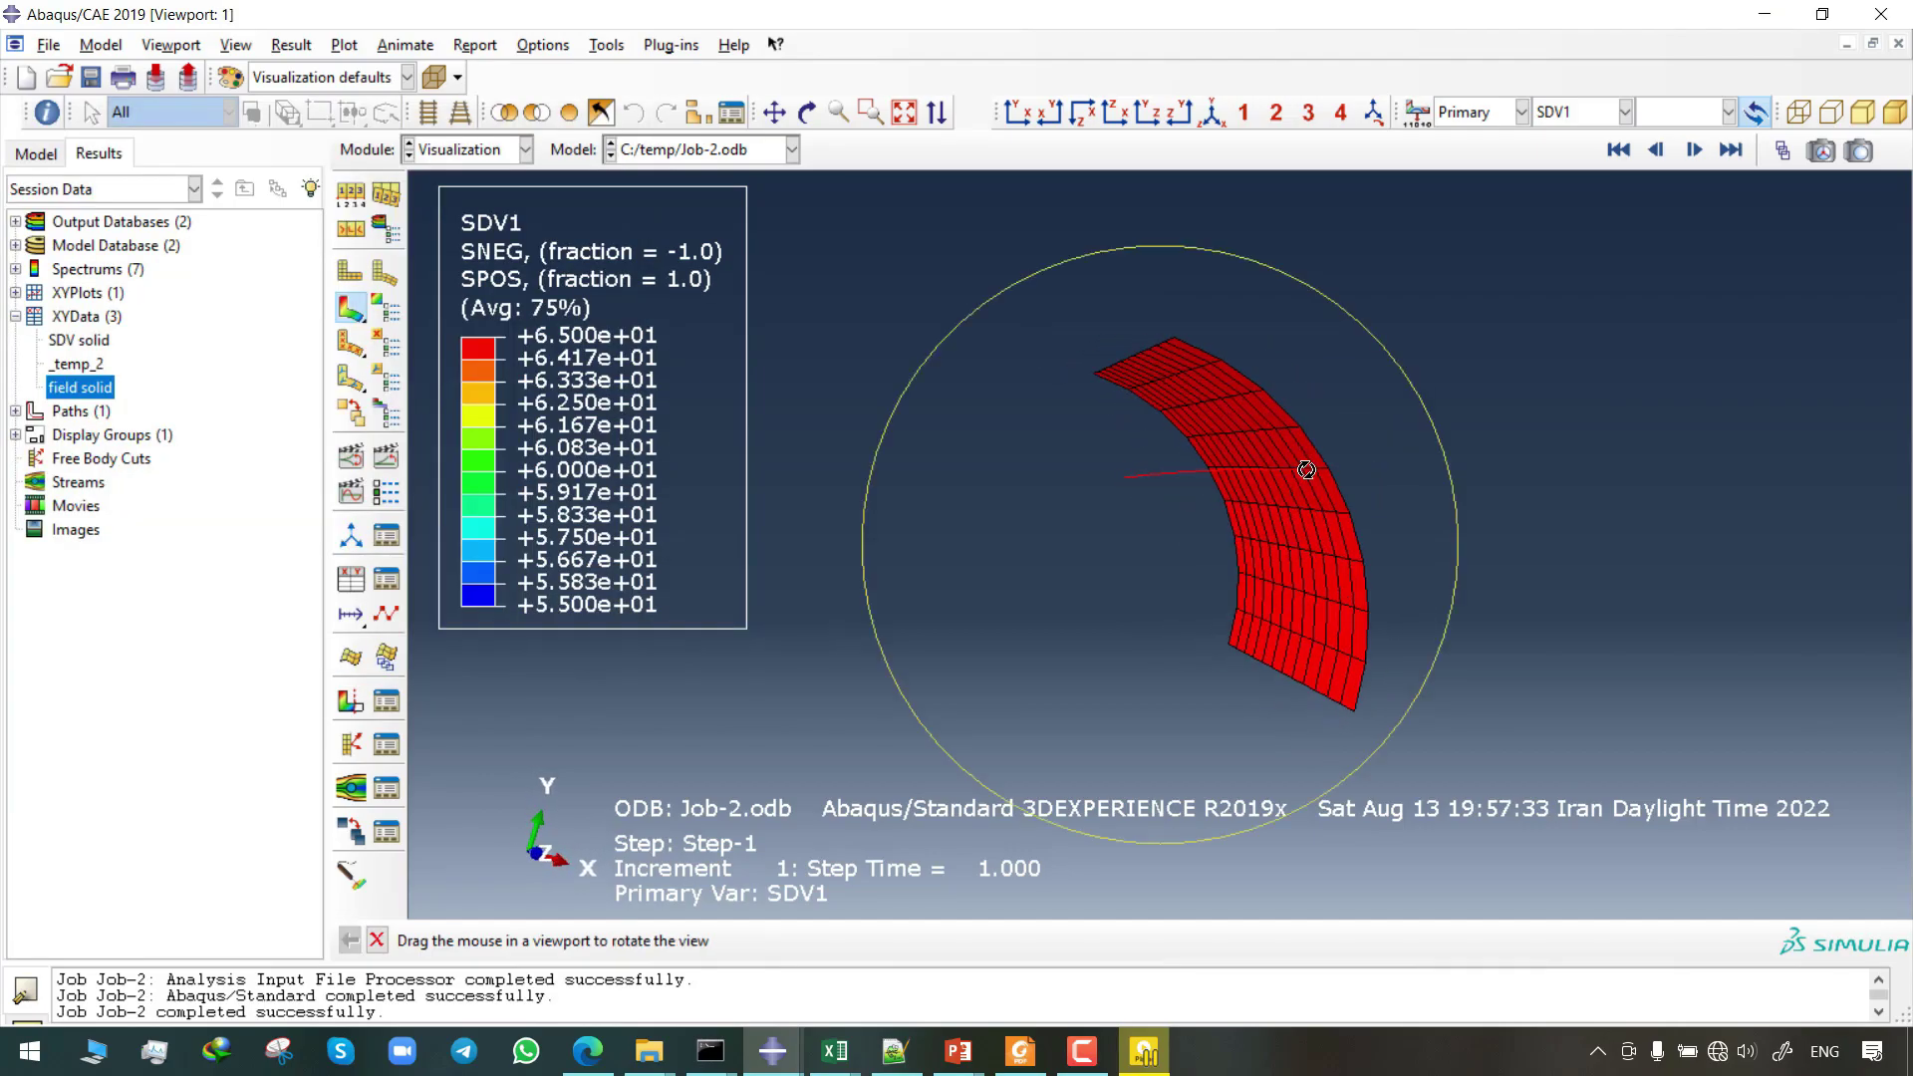
key("Escape")
scroll(1382, 501, "down", 2)
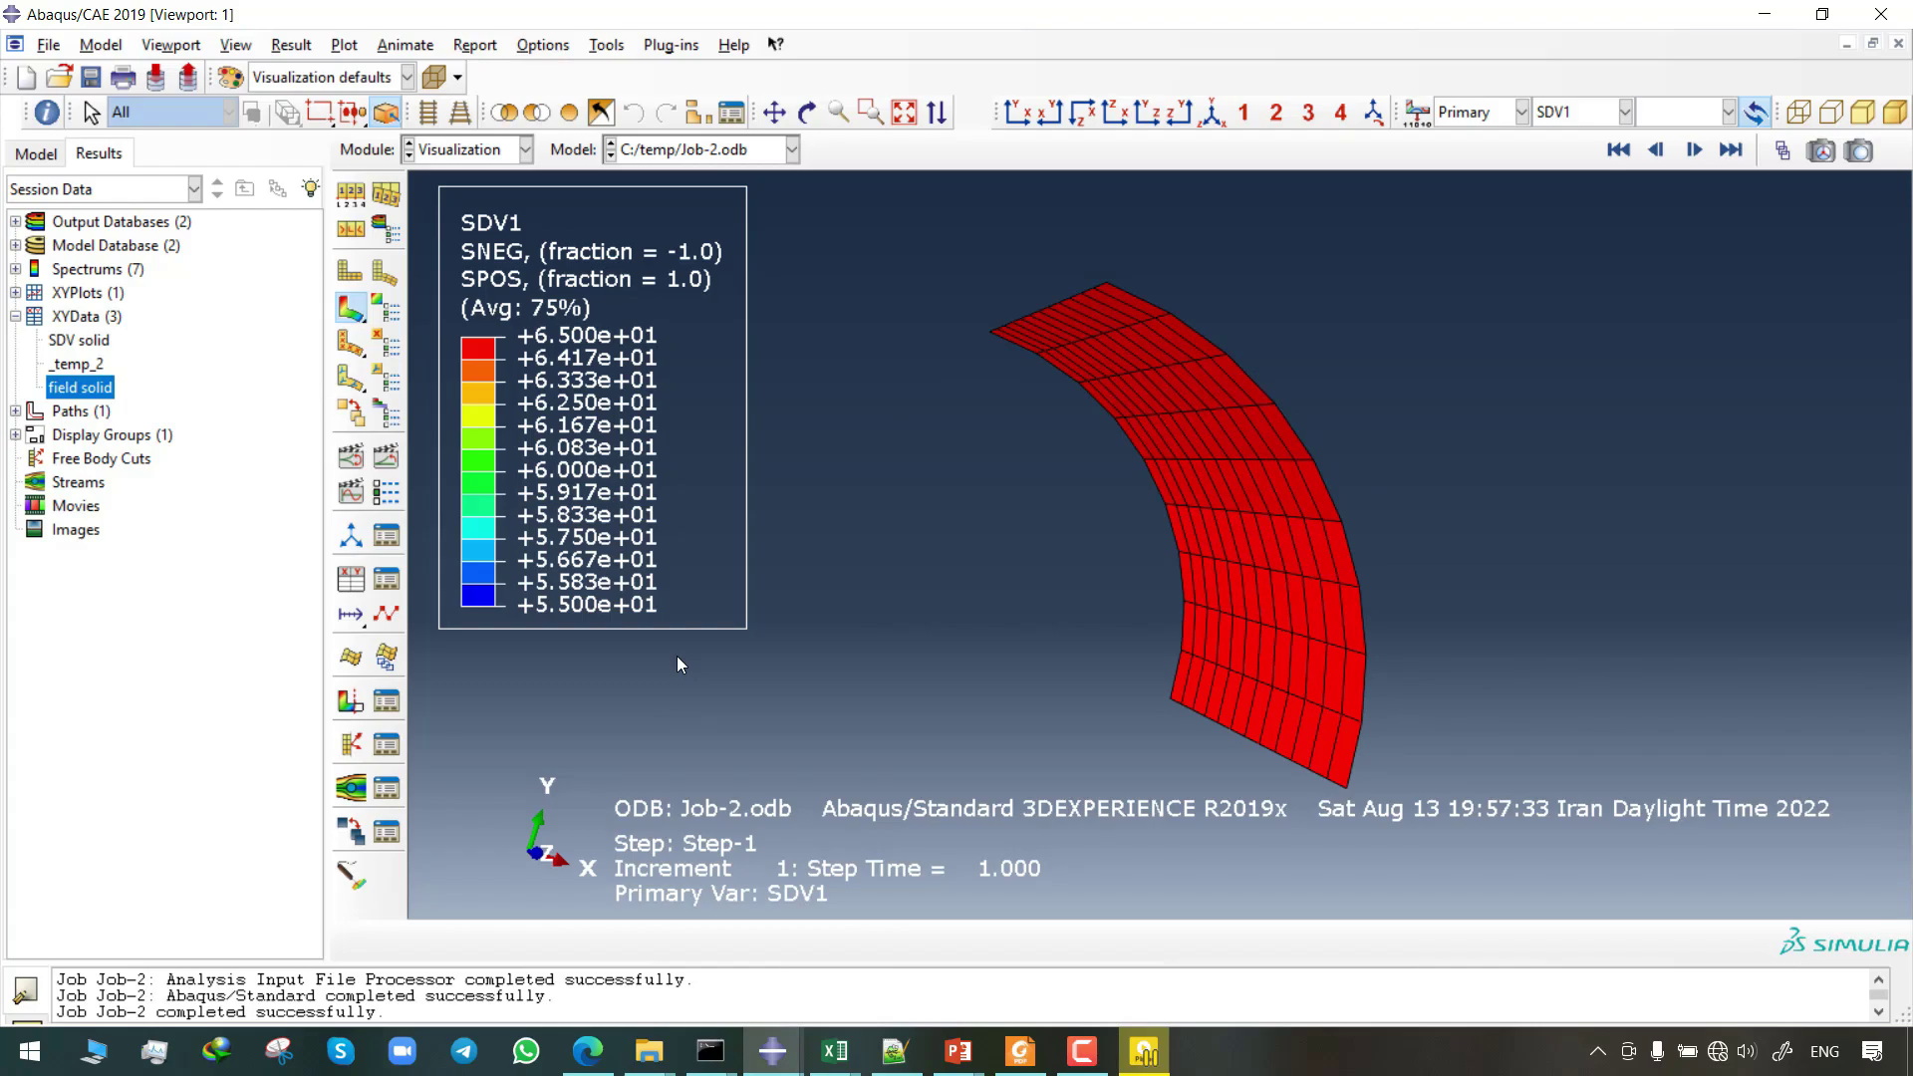
left_click(1625, 112)
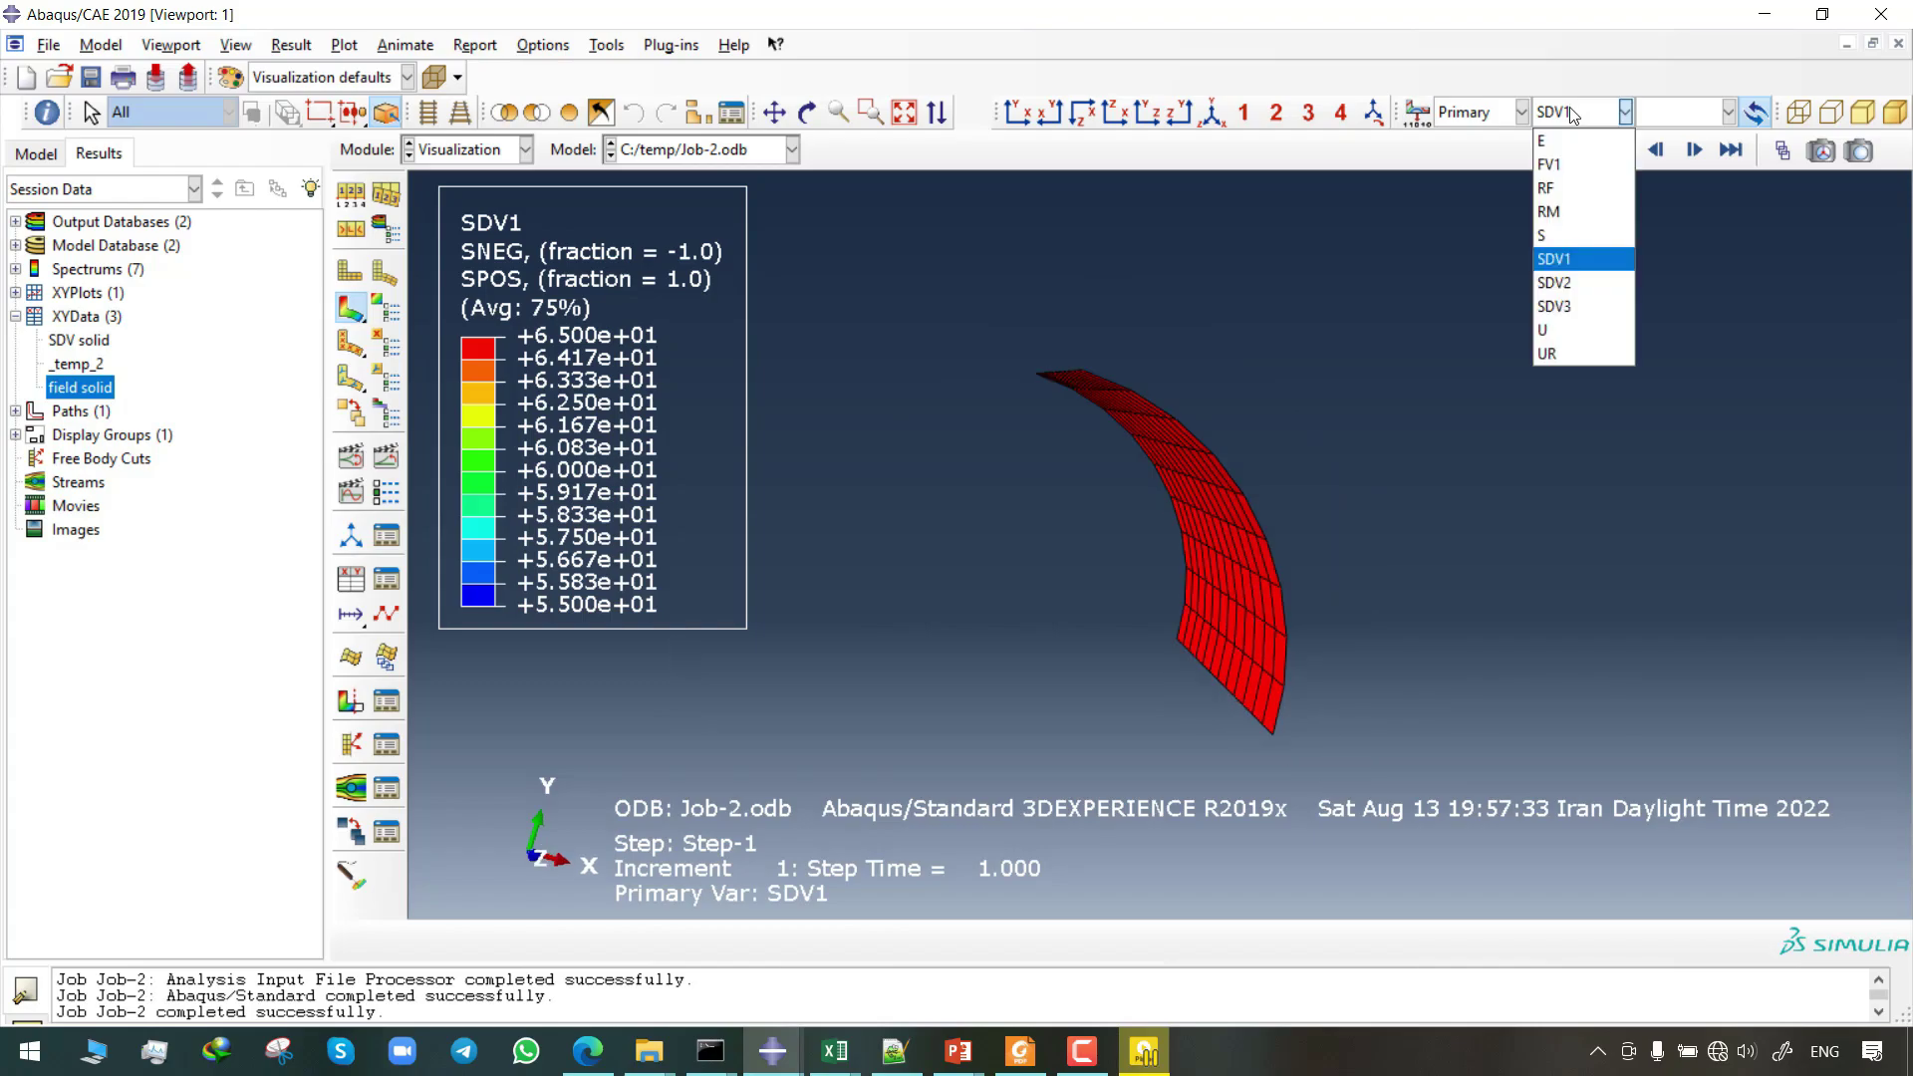
left_click(1570, 166)
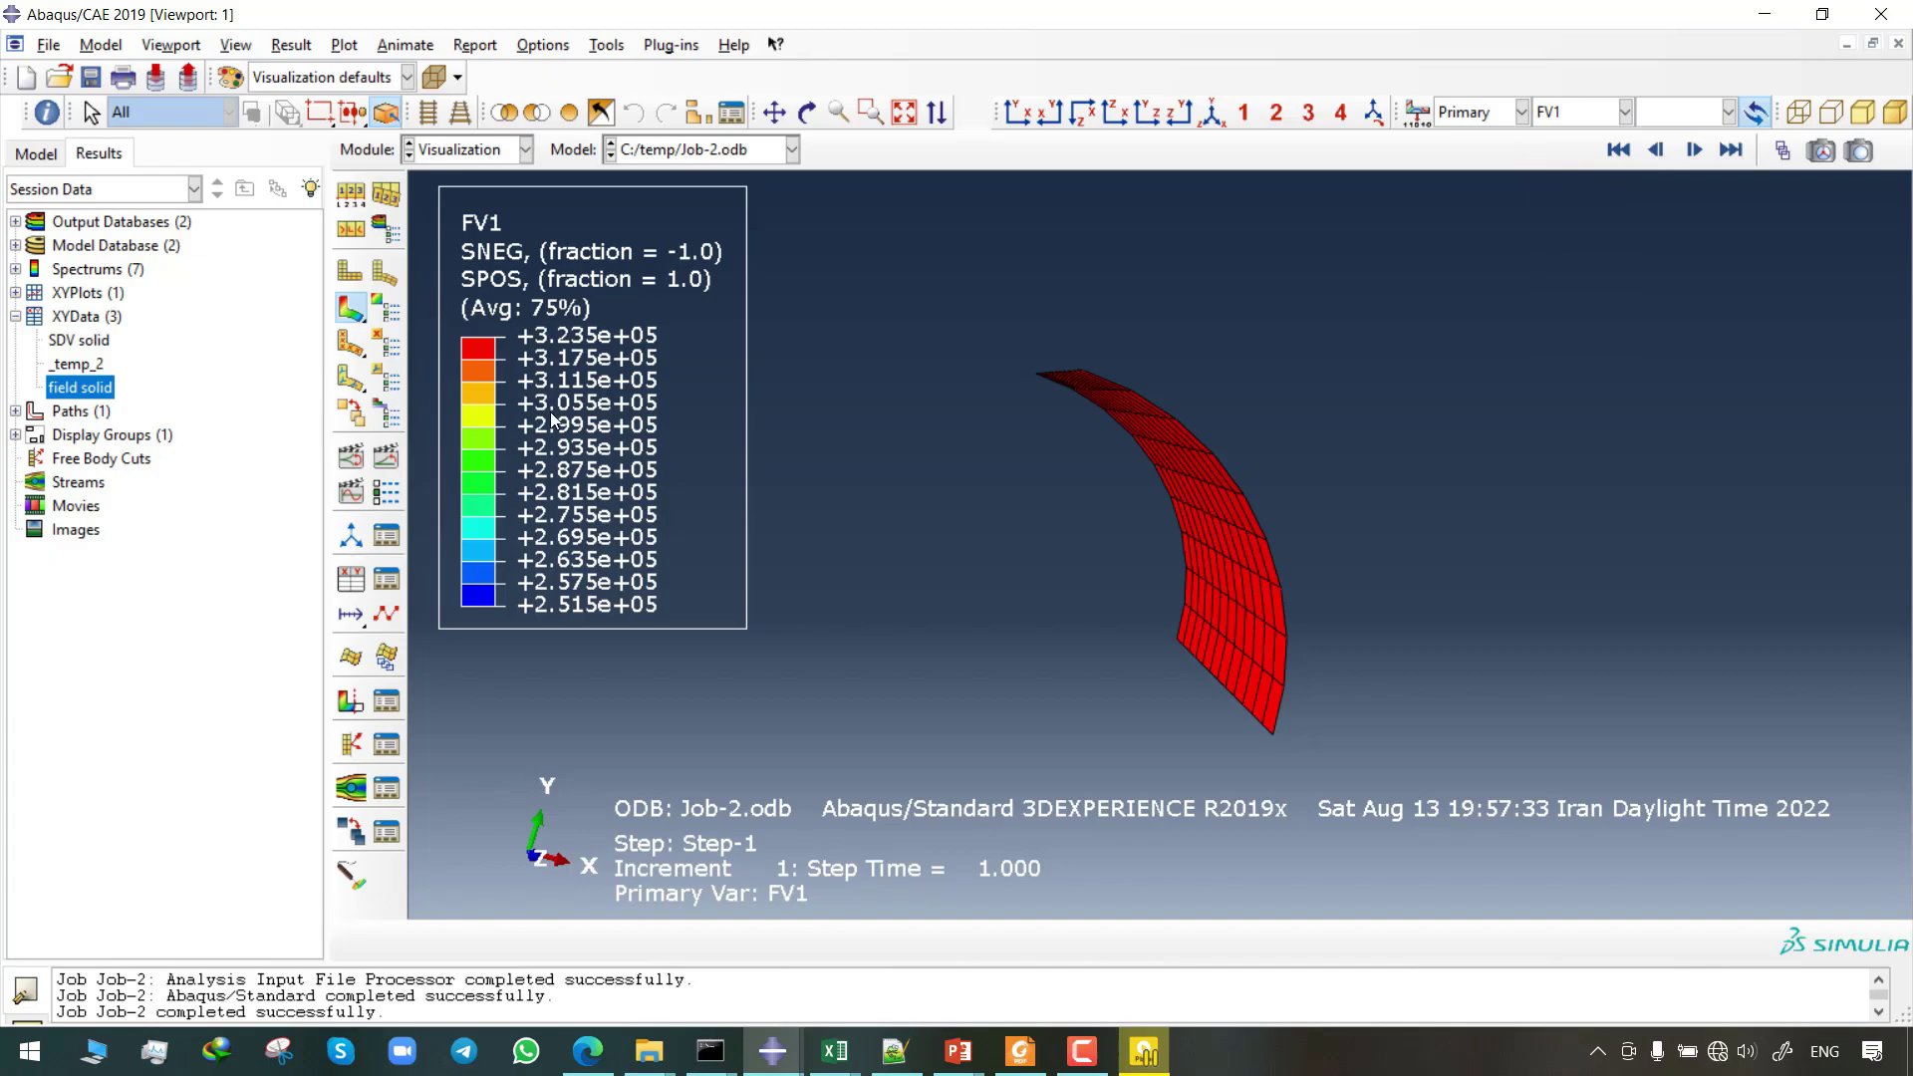
- Render the shell with its thickness and mirror it about XZ and YZ to show the full cylinder
left_click(171, 45)
left_click(299, 115)
left_click(224, 703)
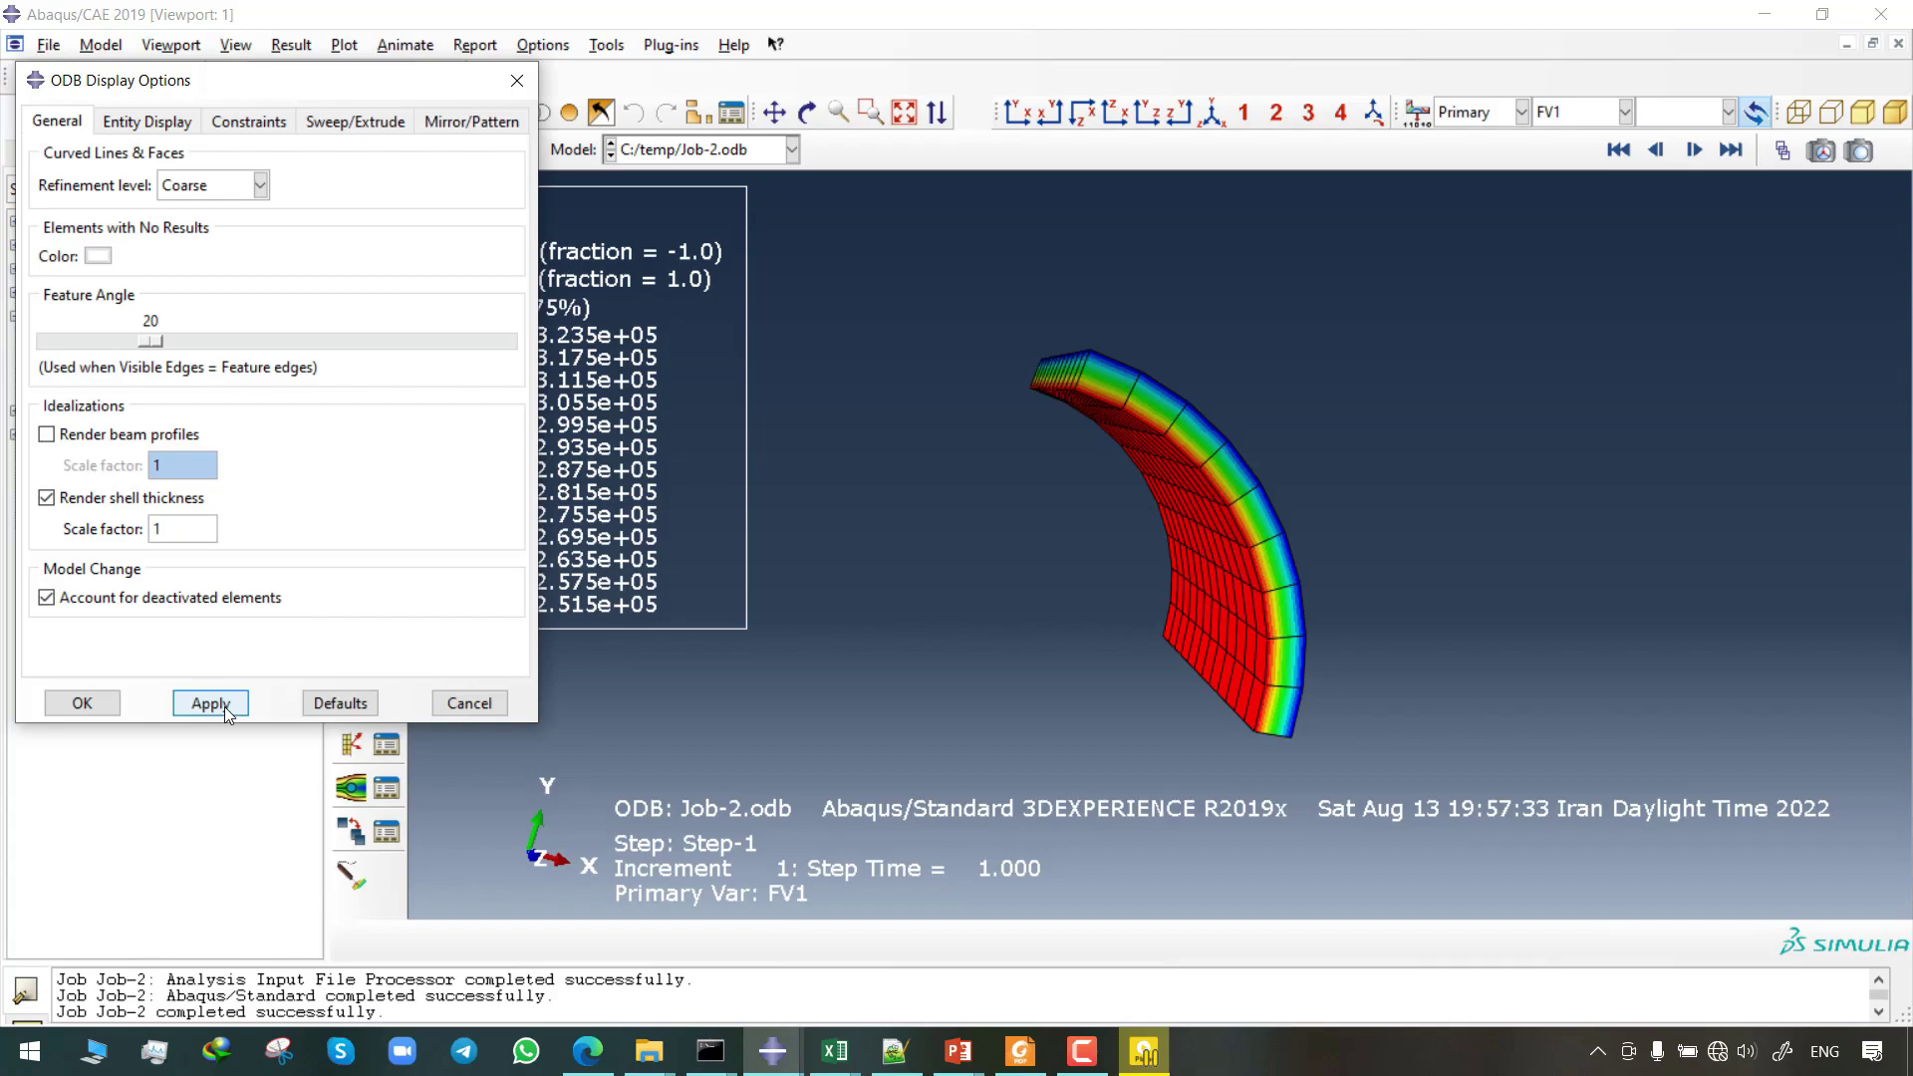
left_click(471, 120)
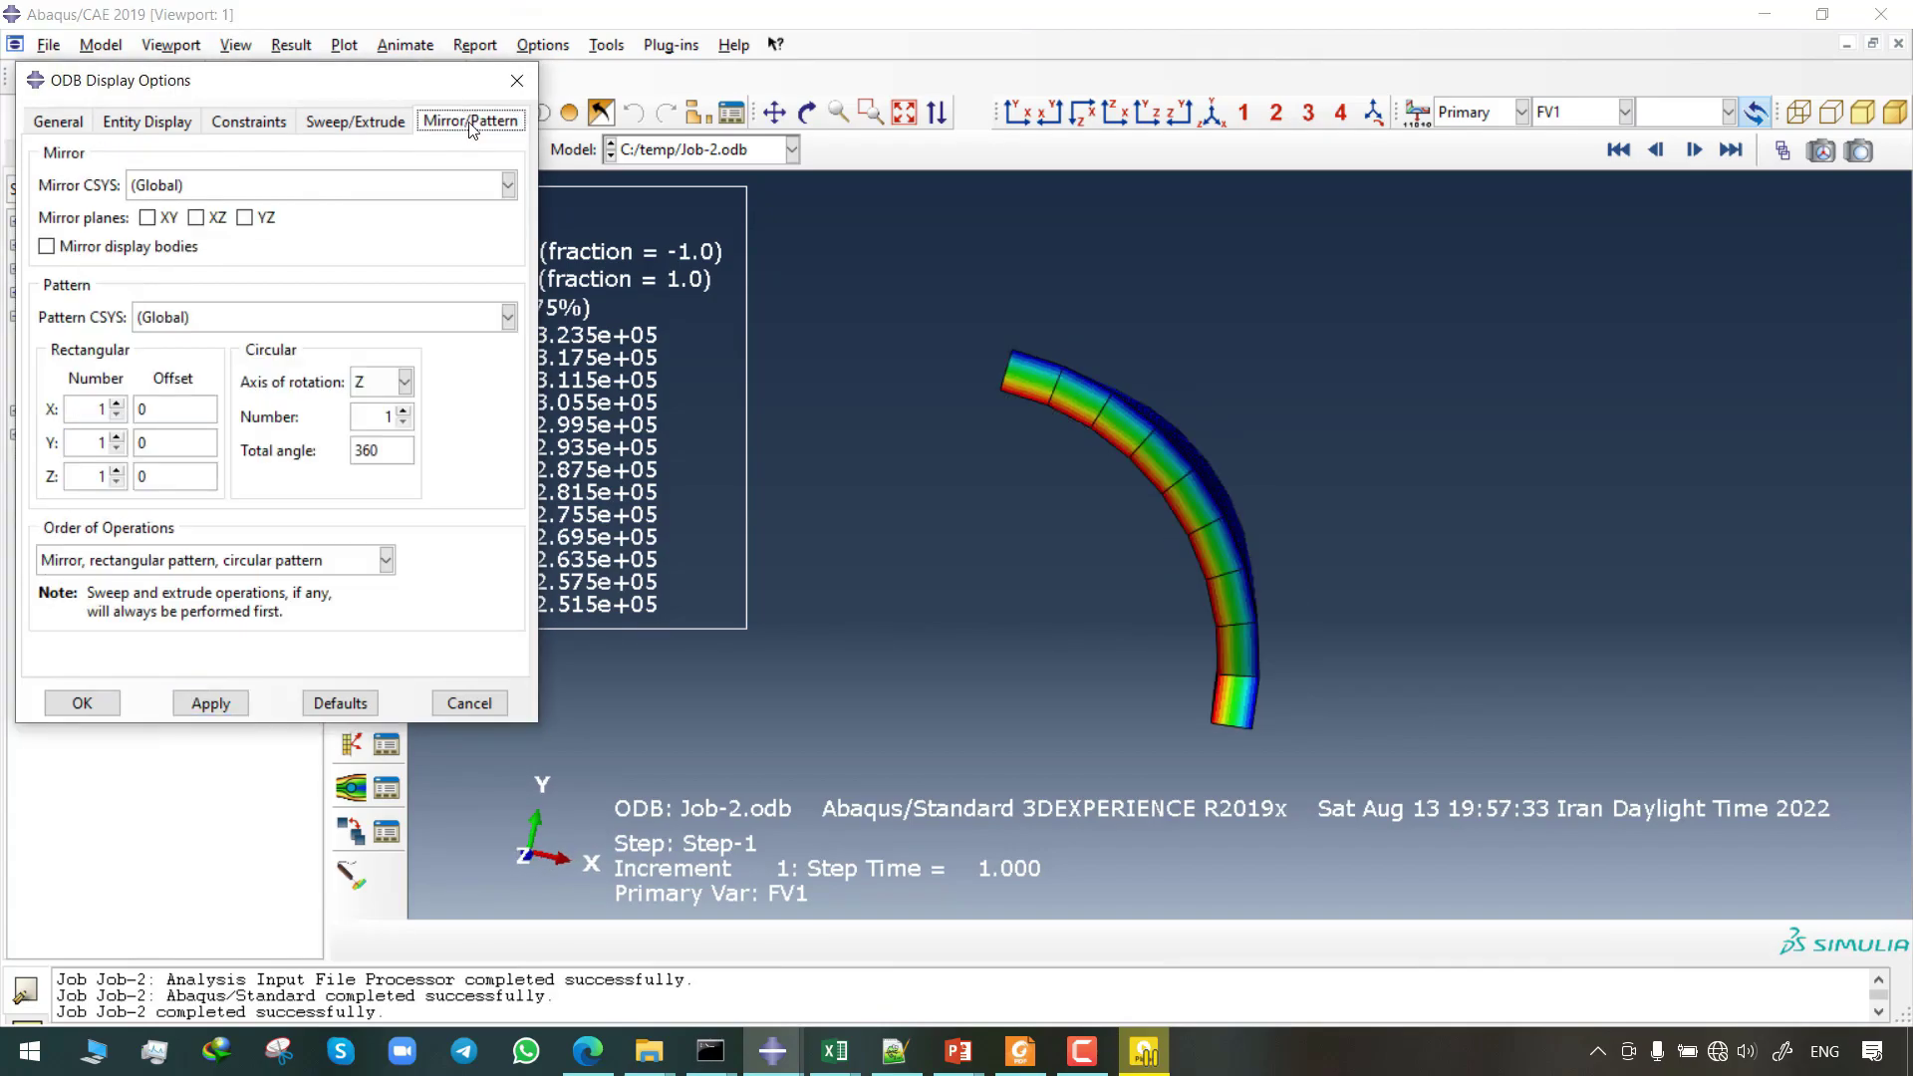
left_click(196, 217)
left_click(244, 217)
left_click(211, 704)
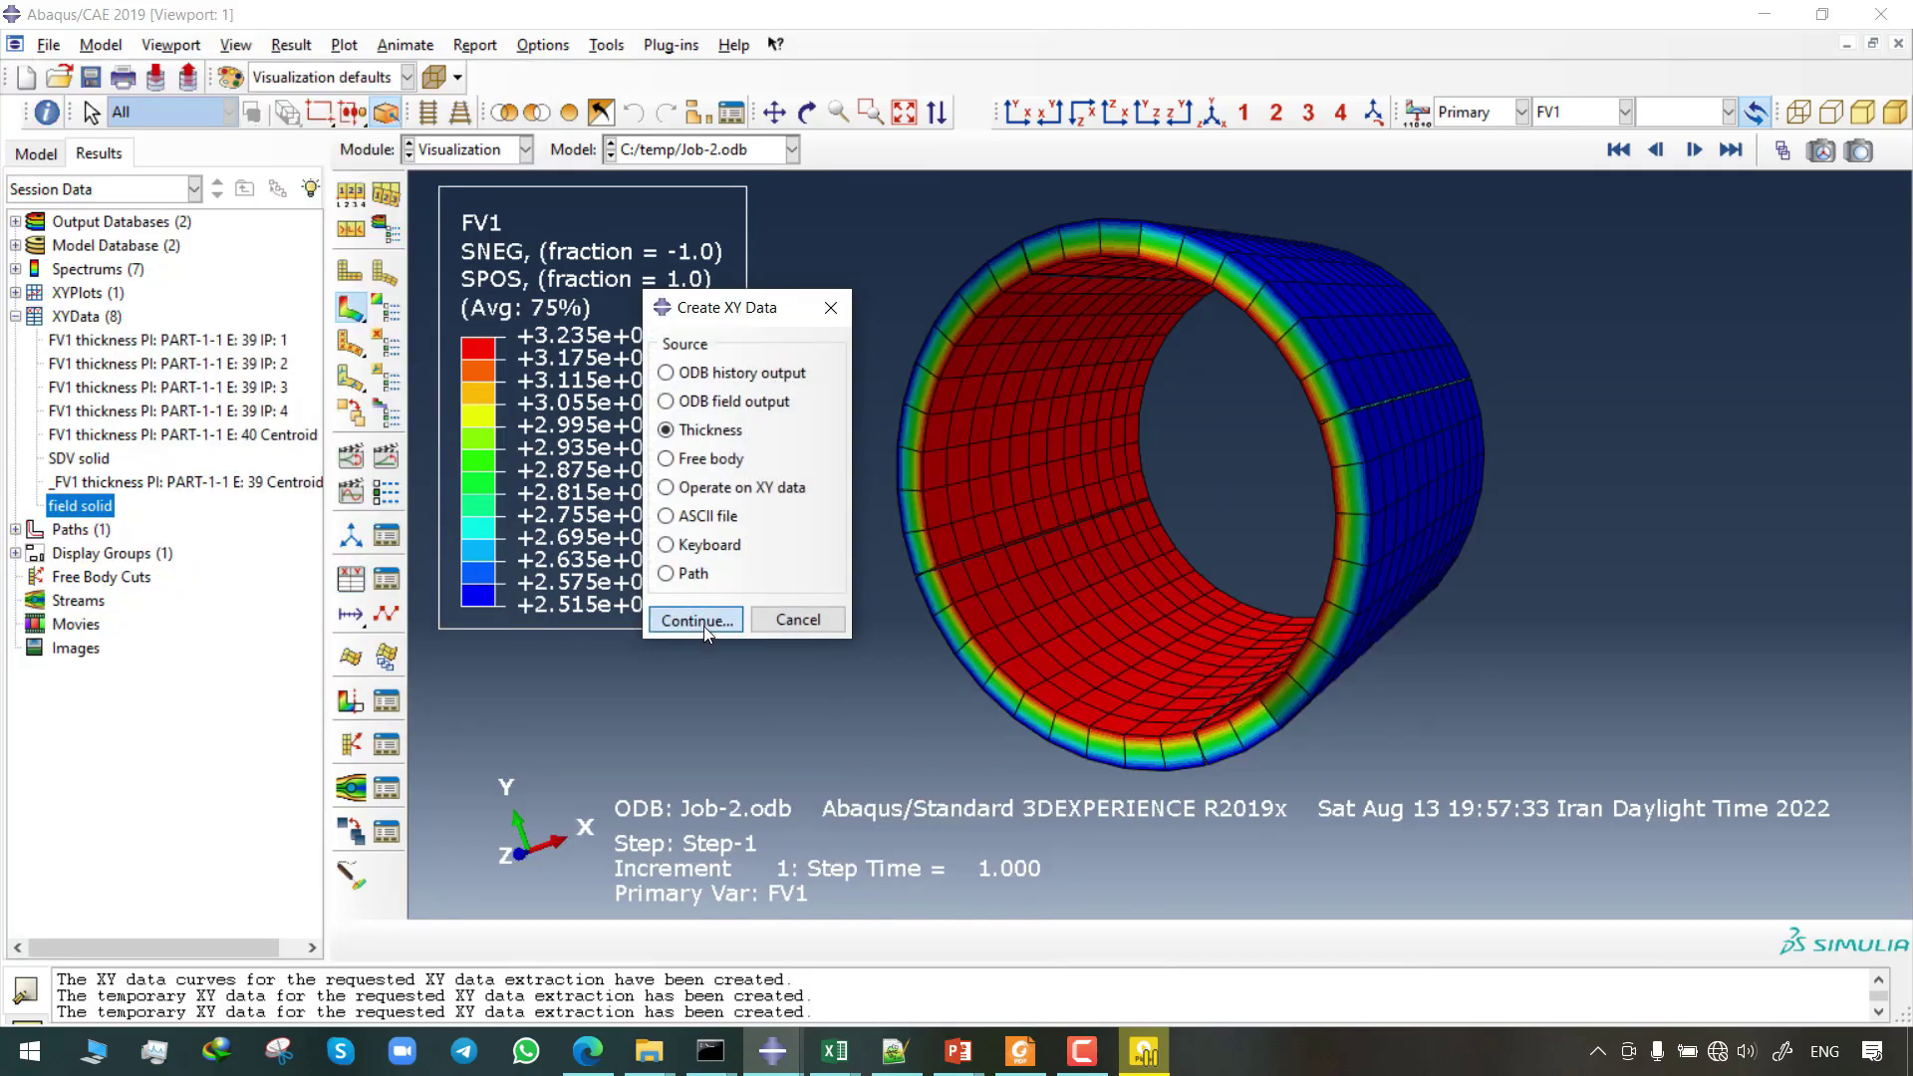
- Create shell-thickness XY data for one picked element and plot FV1 through the thickness
left_click(734, 738)
left_click_drag(411, 307, 397, 265)
left_click(313, 299)
left_click(414, 366)
left_click(1405, 464)
left_click(787, 941)
left_click(472, 703)
left_click(415, 547)
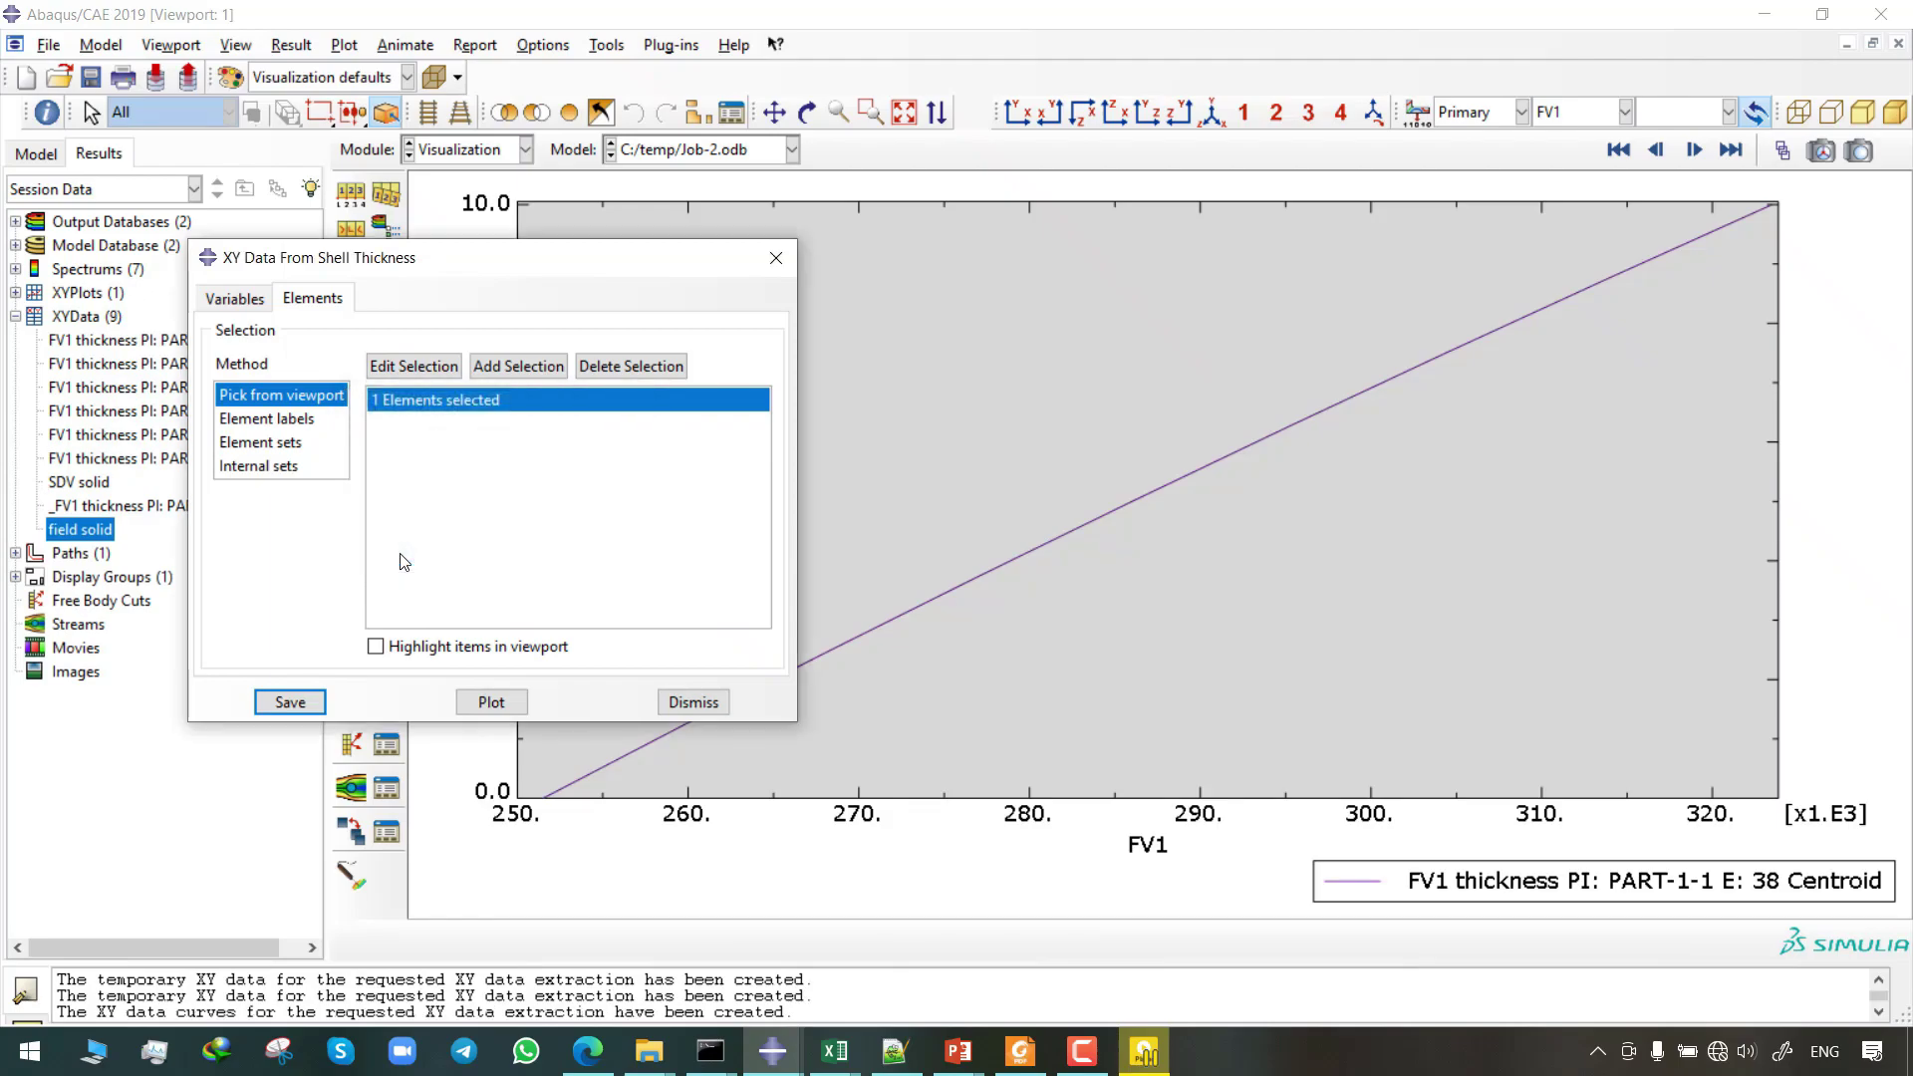
left_click(693, 703)
left_click(370, 312)
- Plot SDV1 through the thickness, then open element 40's FV1 data table and select its values
left_click(351, 579)
left_click(696, 619)
left_click(255, 459)
left_click(255, 459)
left_click(255, 517)
left_click(313, 299)
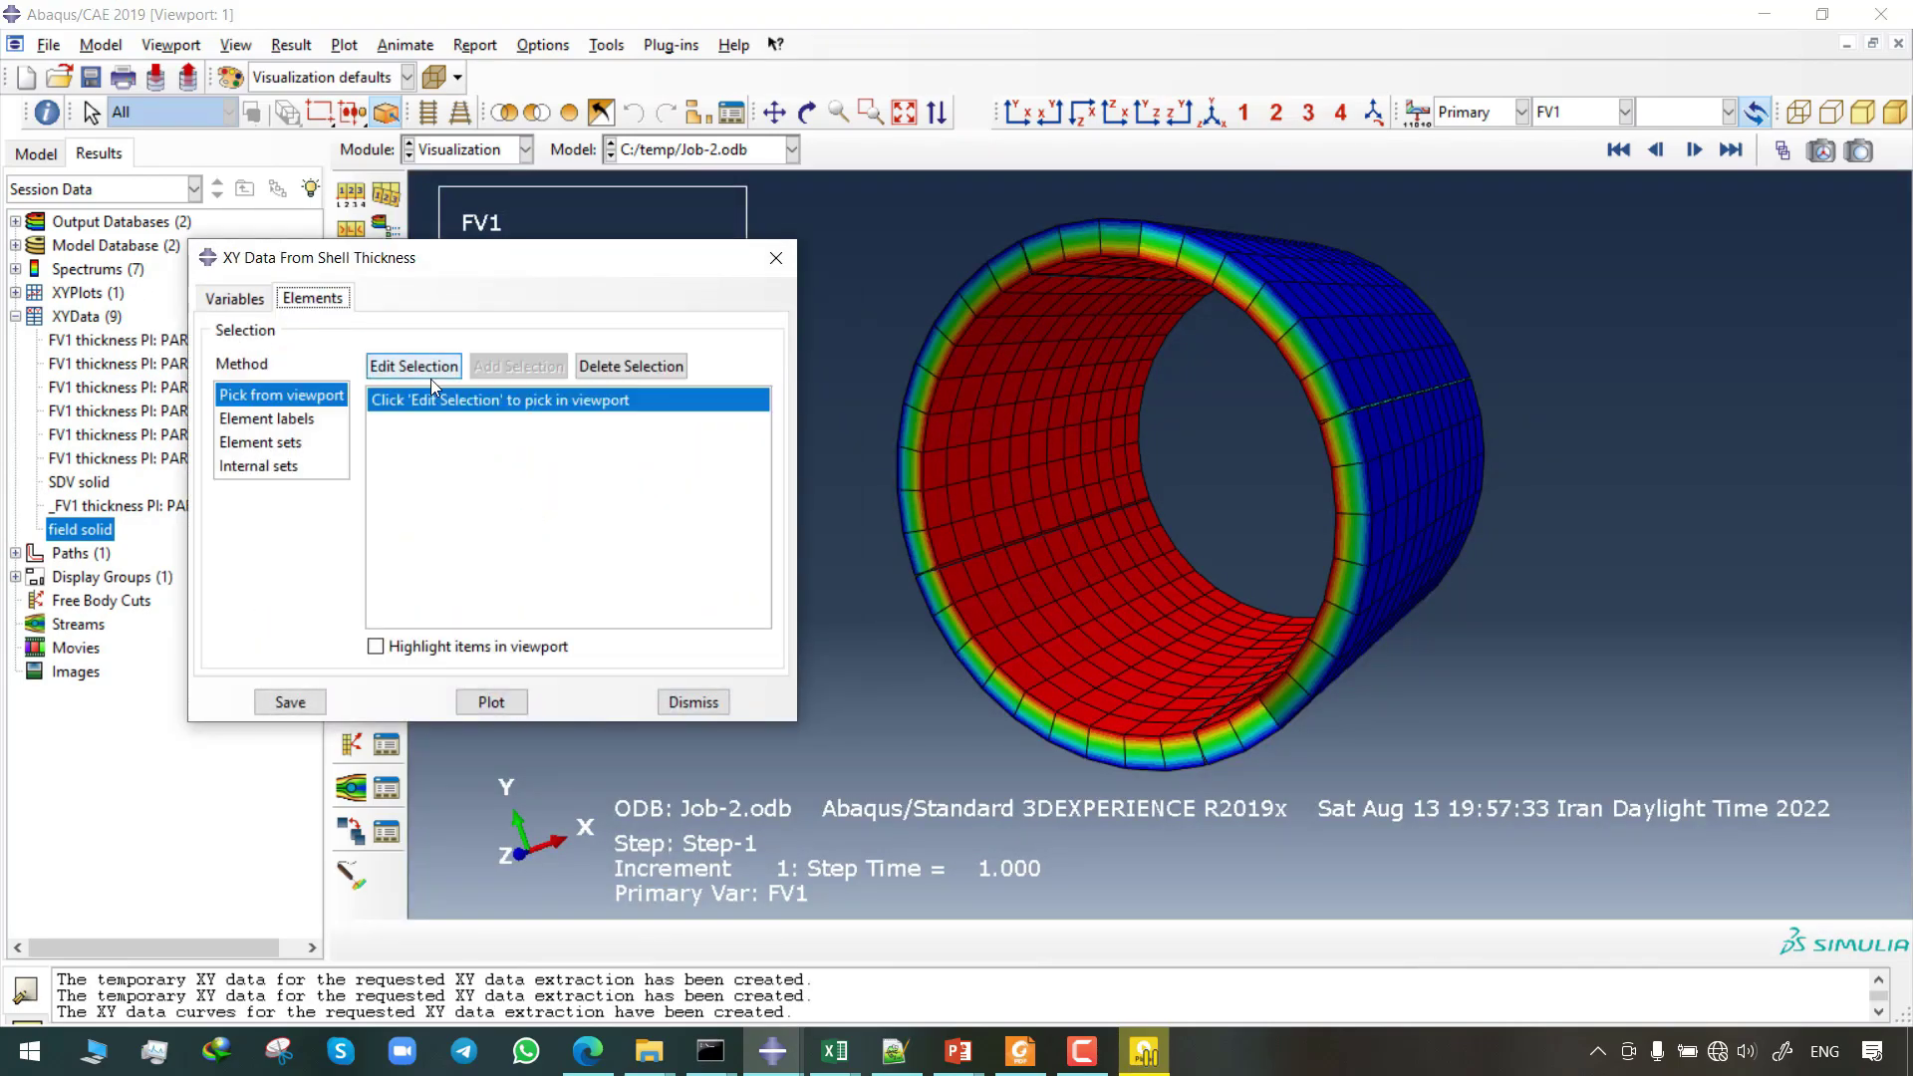
left_click(414, 365)
left_click(787, 941)
left_click(491, 702)
left_click(693, 703)
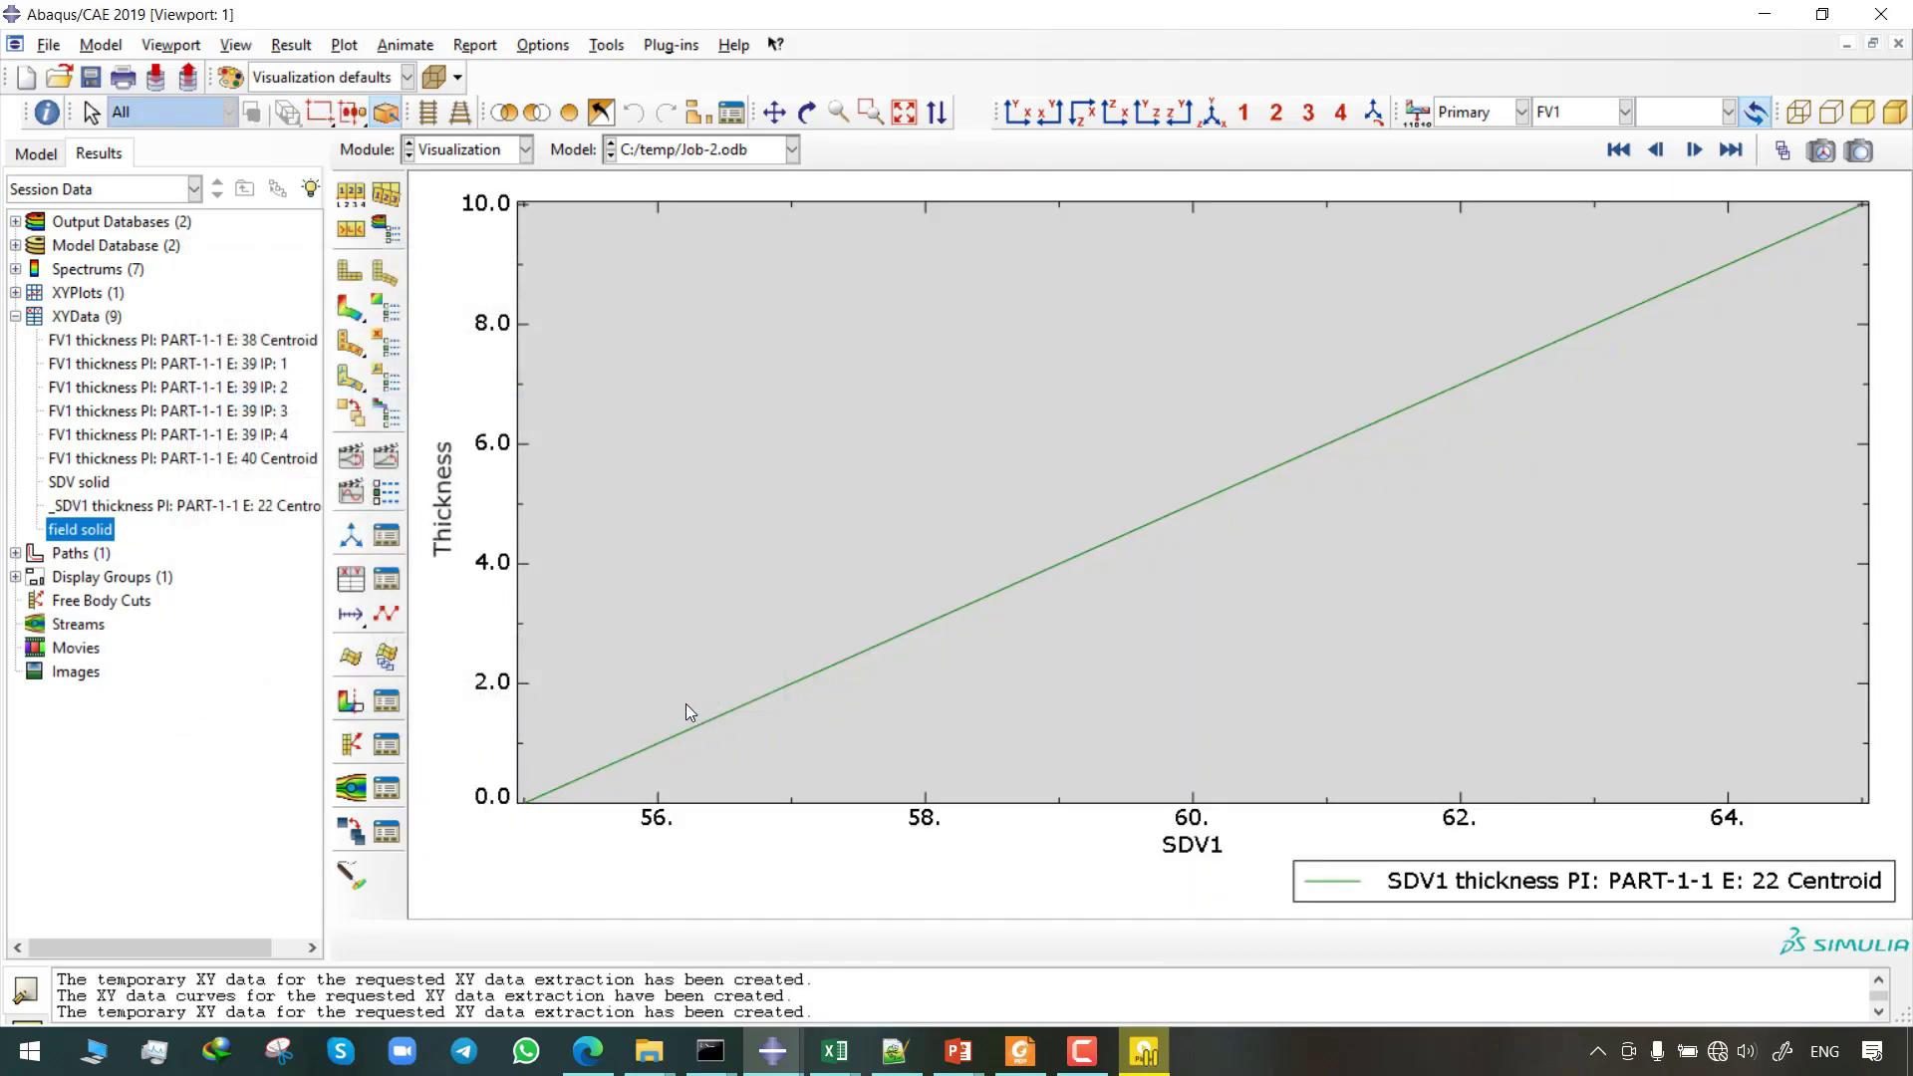
left_click(351, 309)
double_click(256, 458)
left_click_drag(603, 379, 608, 574)
- Paste the FV1 values into column J of Book2 from J2, headed 'Field solid'
key("ctrl+c")
mouse_move(835, 1051)
left_click(1196, 996)
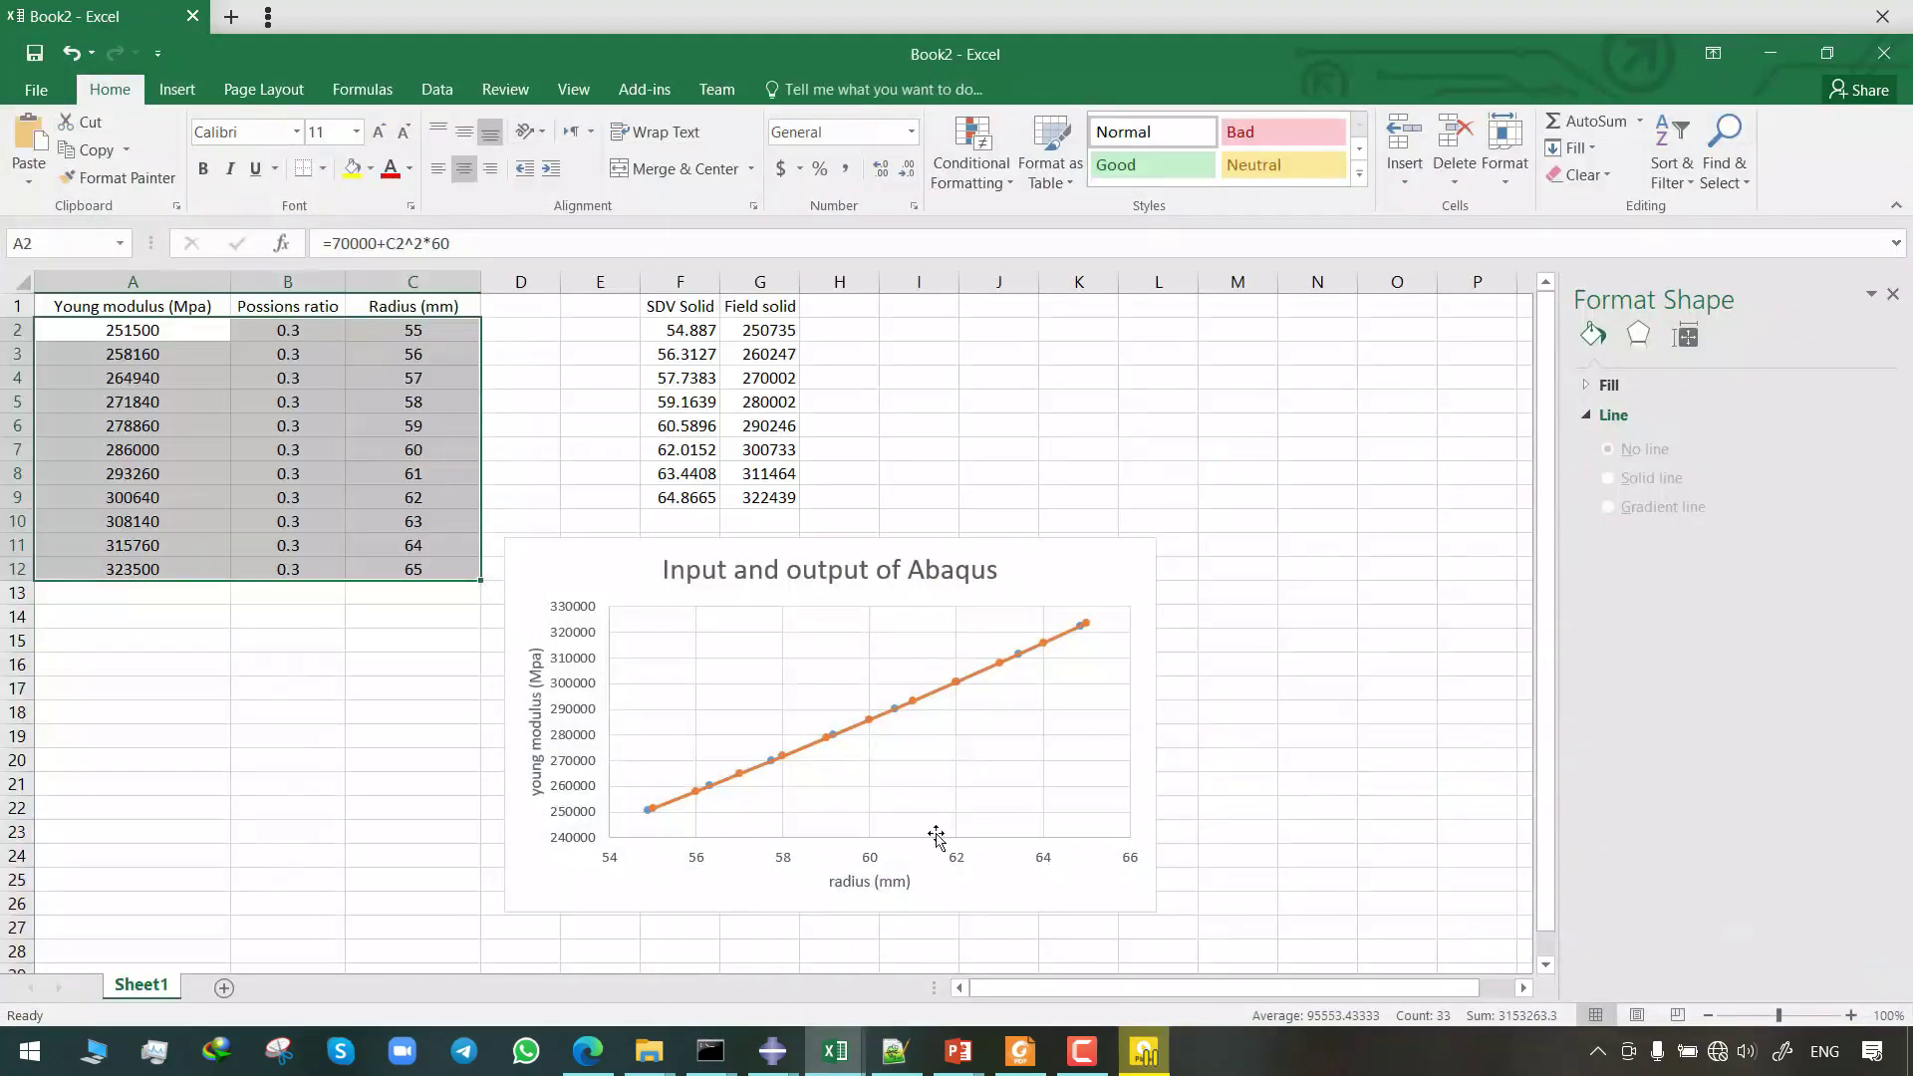
left_click(915, 334)
left_click(990, 330)
key("ctrl+v")
left_click(991, 306)
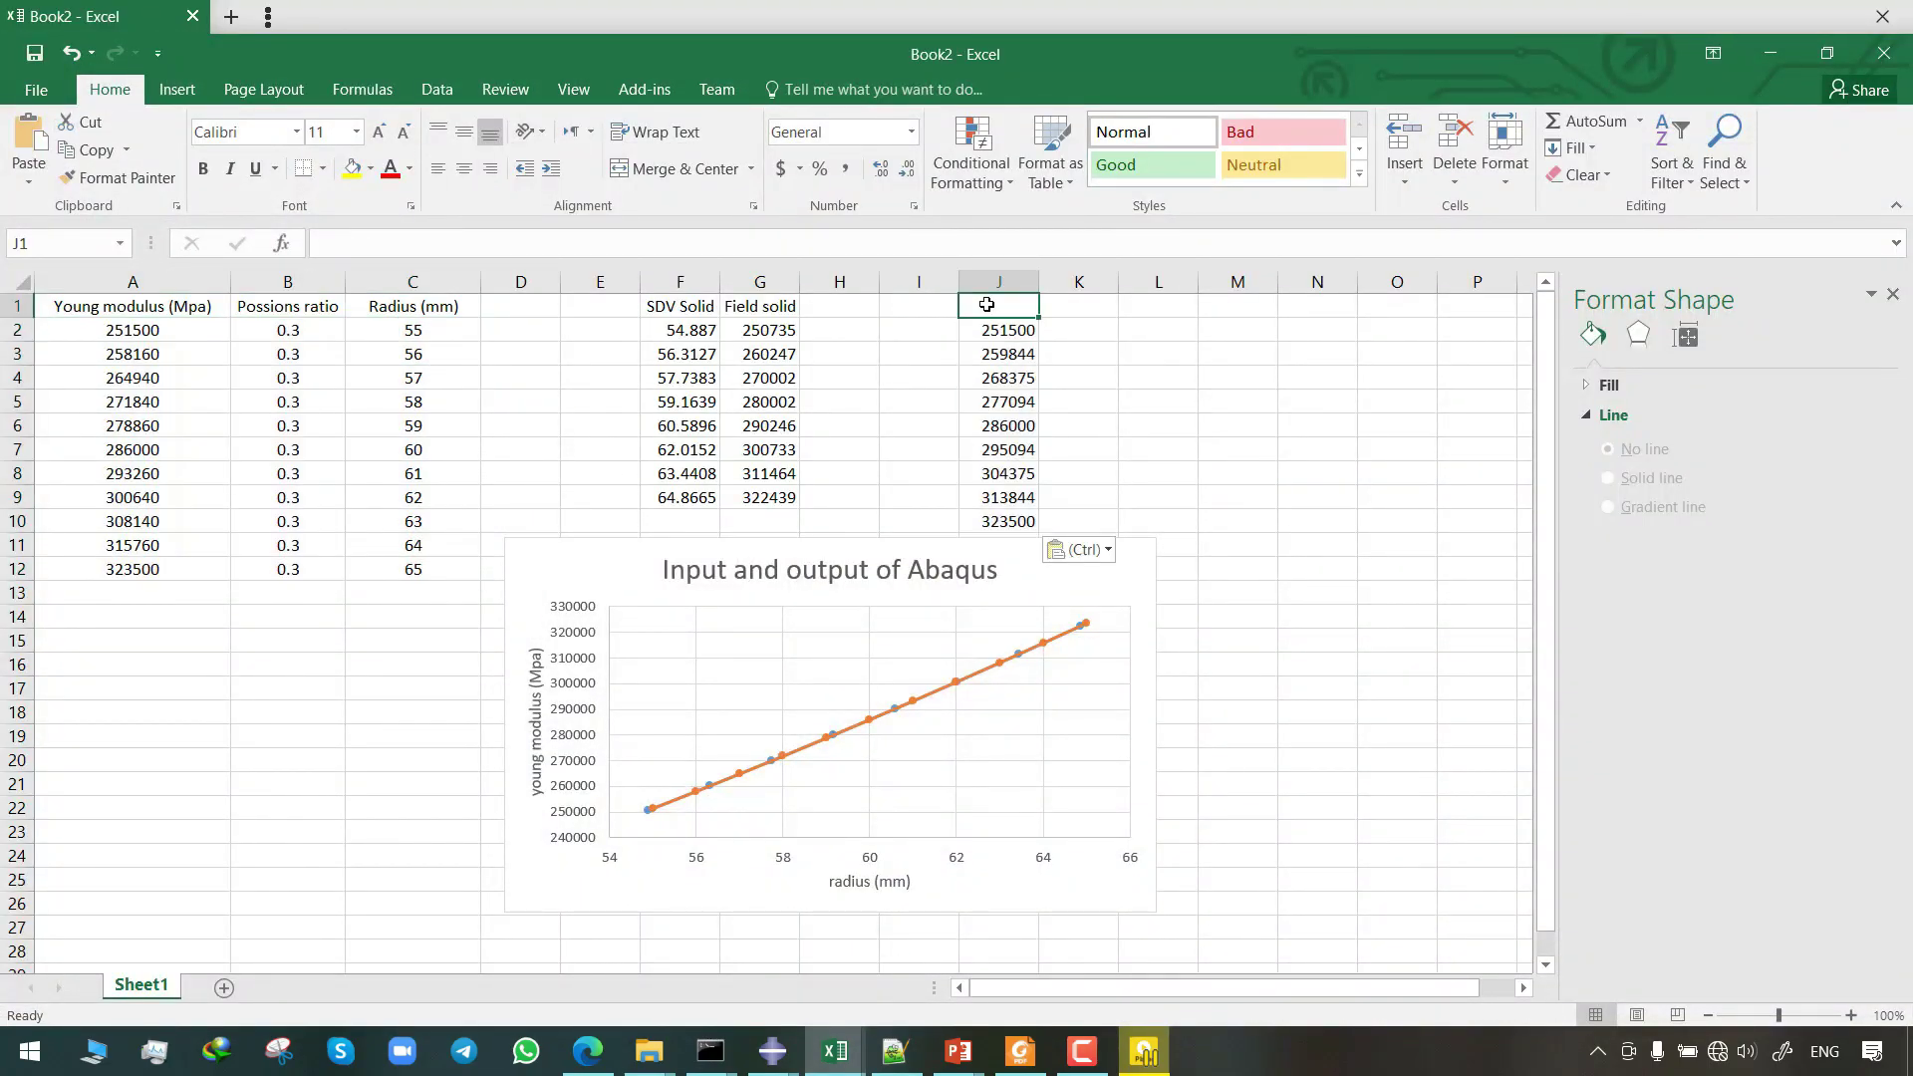
type("Field")
type(" solid")
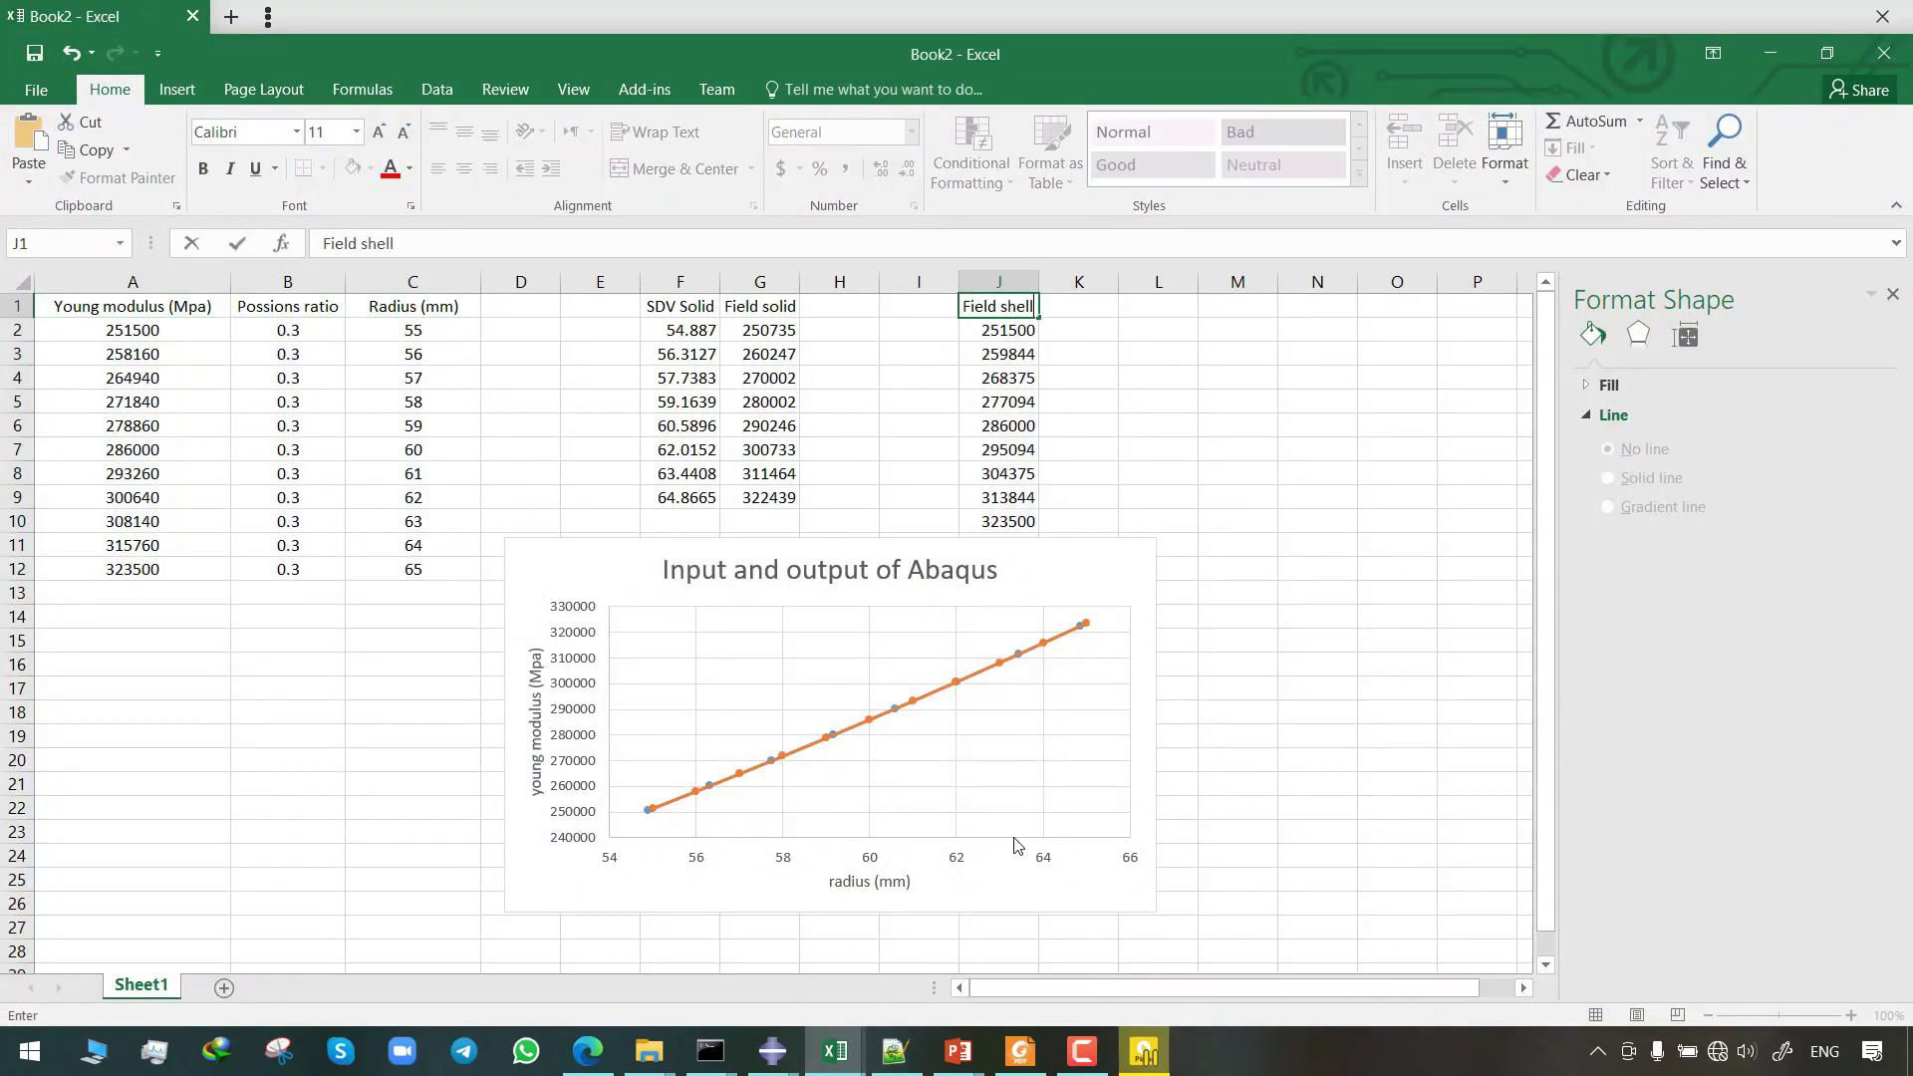
- Paste the Abaqus SDV values into column I from I2, headed 'SDV Shell'
left_click(772, 1051)
key("ctrl+c")
left_click(1765, 14)
left_click(919, 329)
key("ctrl+v")
left_click(919, 306)
type("SDV Shell")
key("Return")
- Add a chart series with X values I2:I10 and Y values J2:J10
right_click(857, 646)
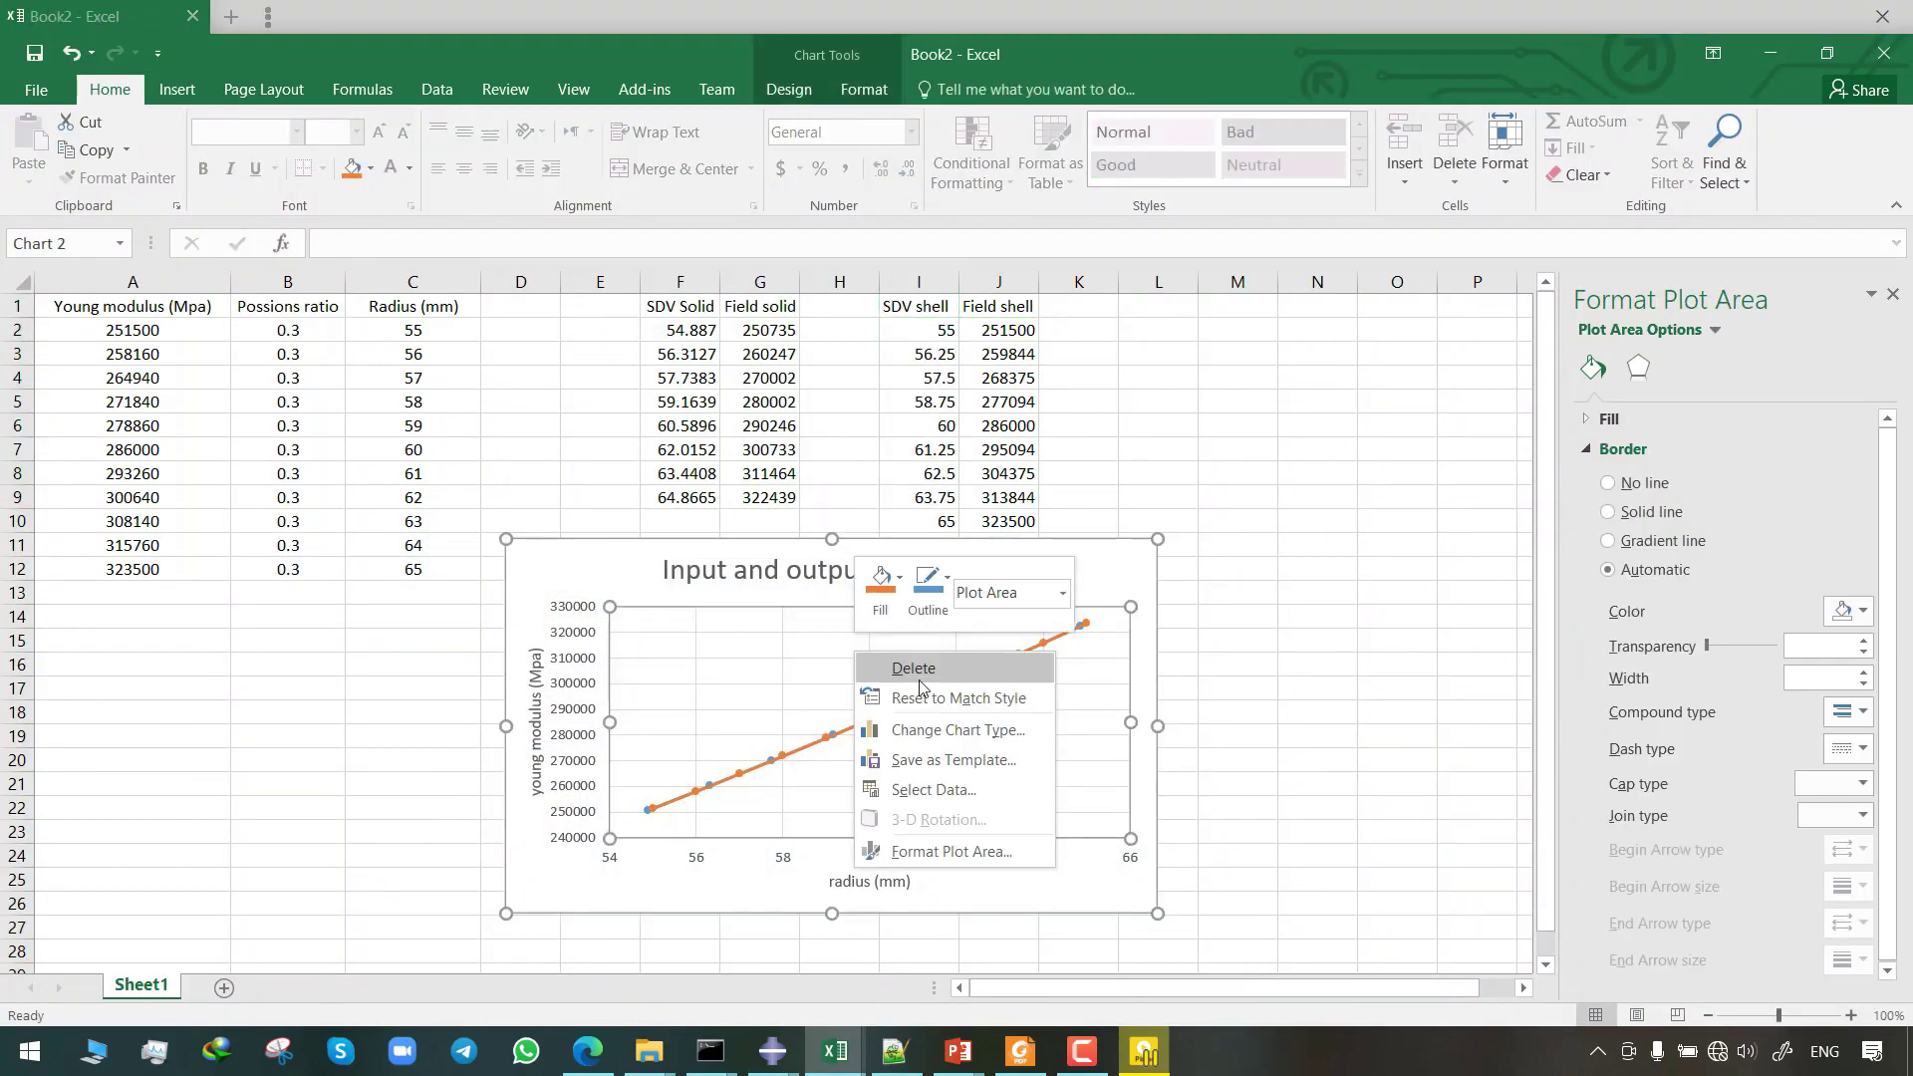
left_click(972, 792)
left_click(444, 612)
left_click_drag(917, 332, 917, 520)
key("Tab")
left_click(702, 769)
left_click_drag(998, 330, 999, 521)
left_click(1051, 644)
key("Return")
left_click(971, 787)
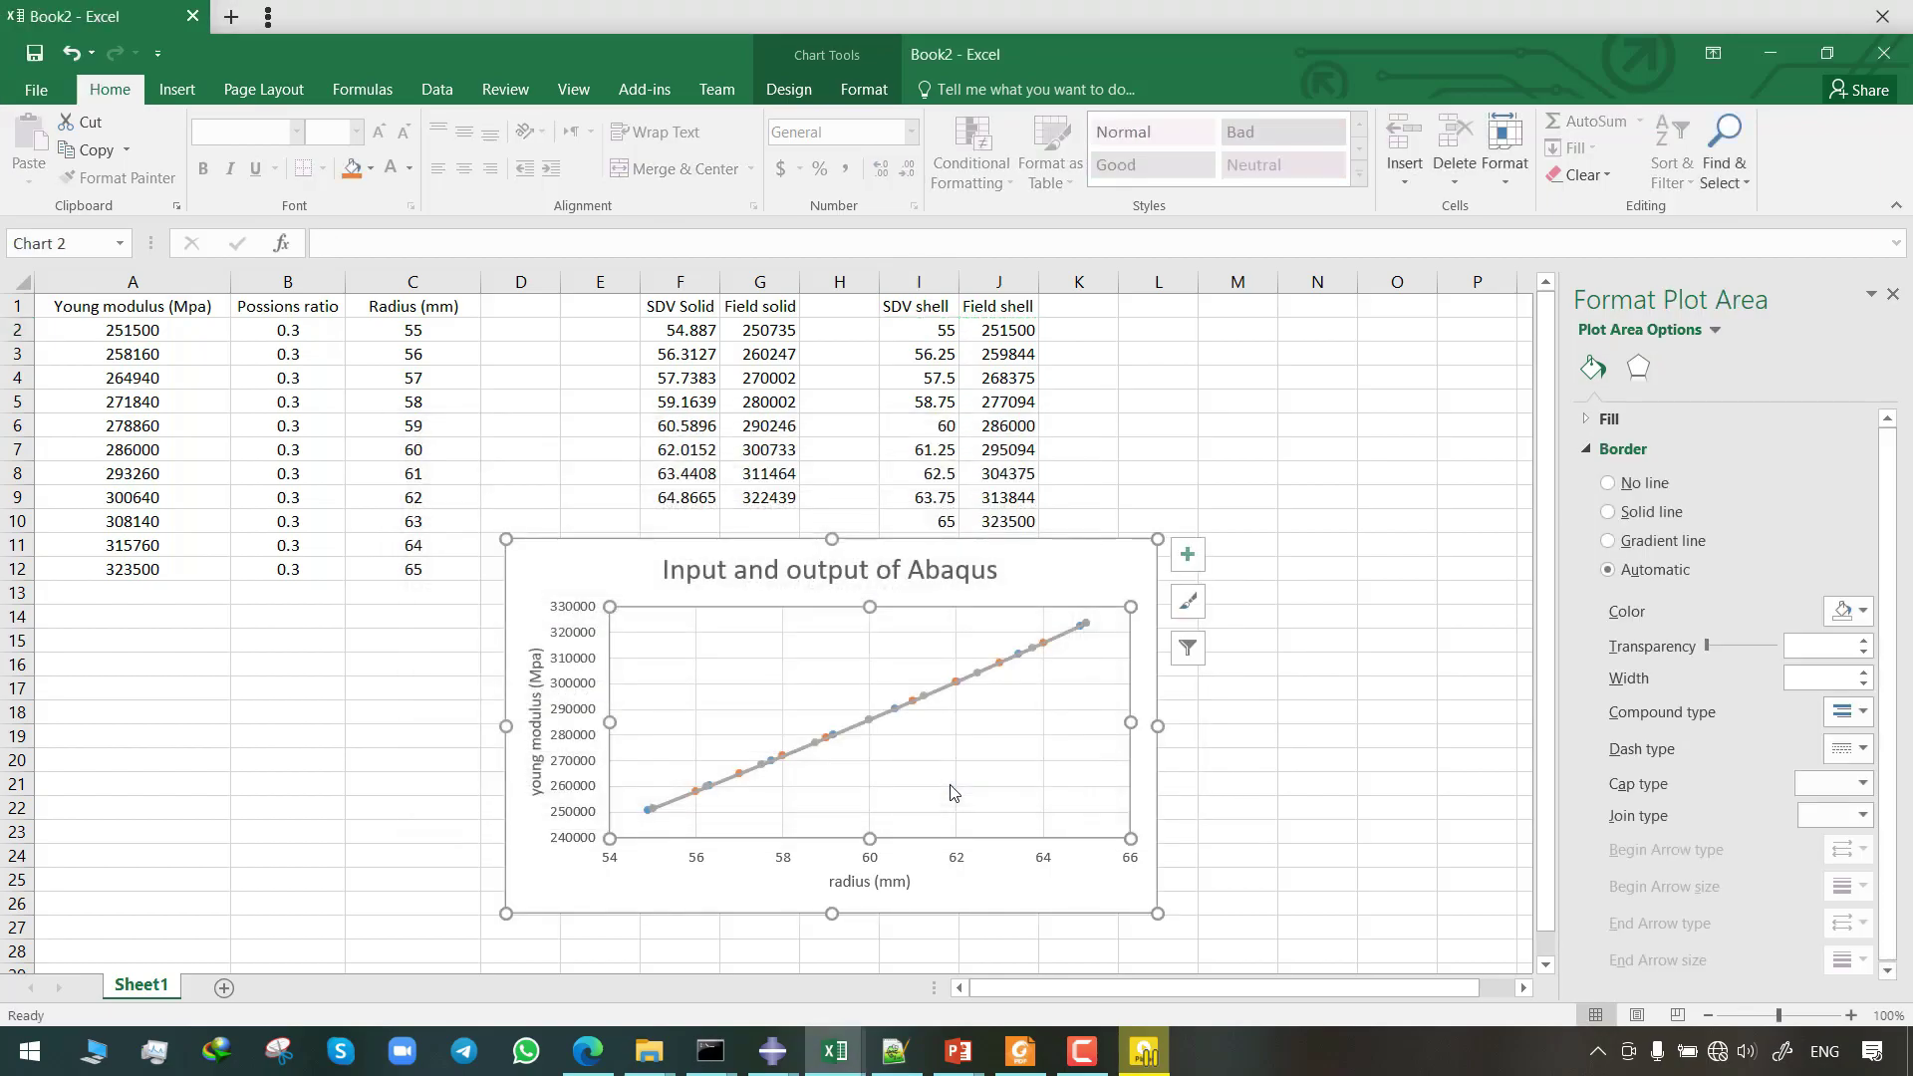
scroll(1262, 642, "up", 1, "ctrl")
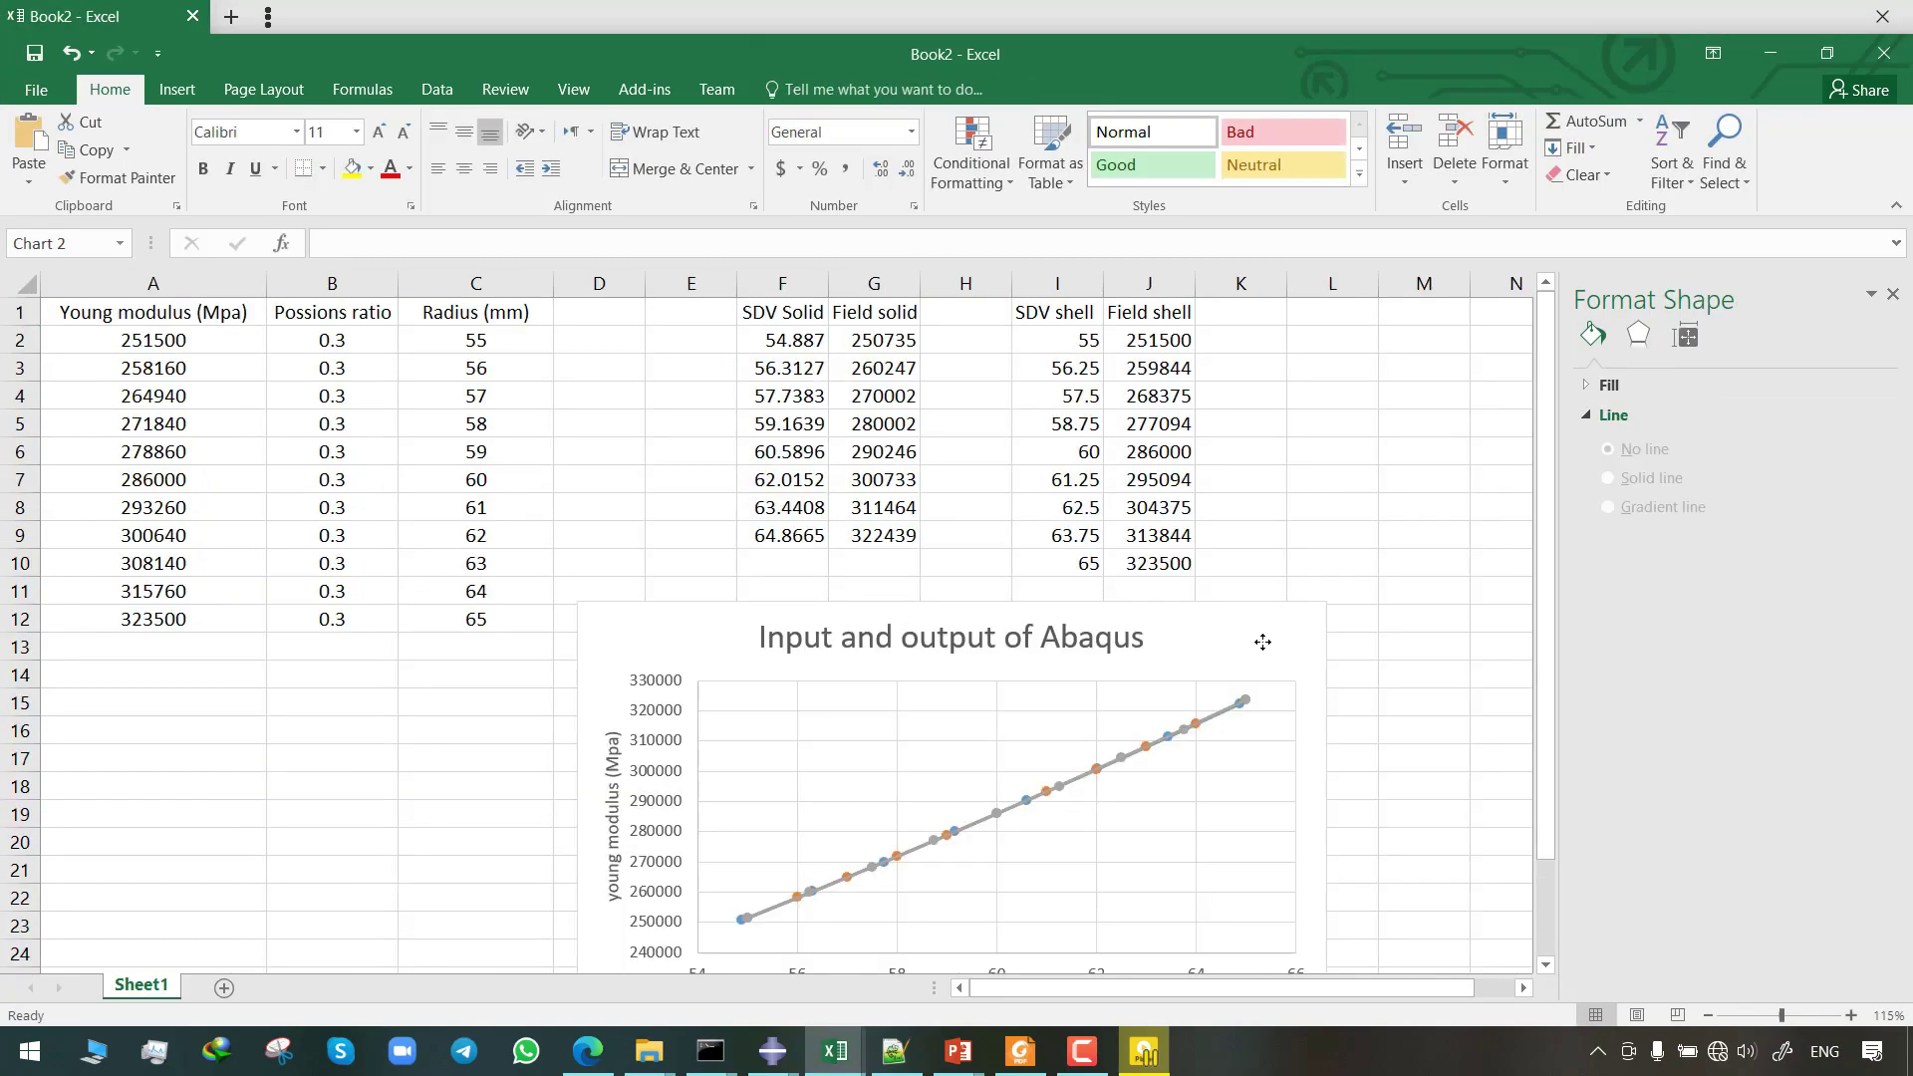
left_click(1262, 641)
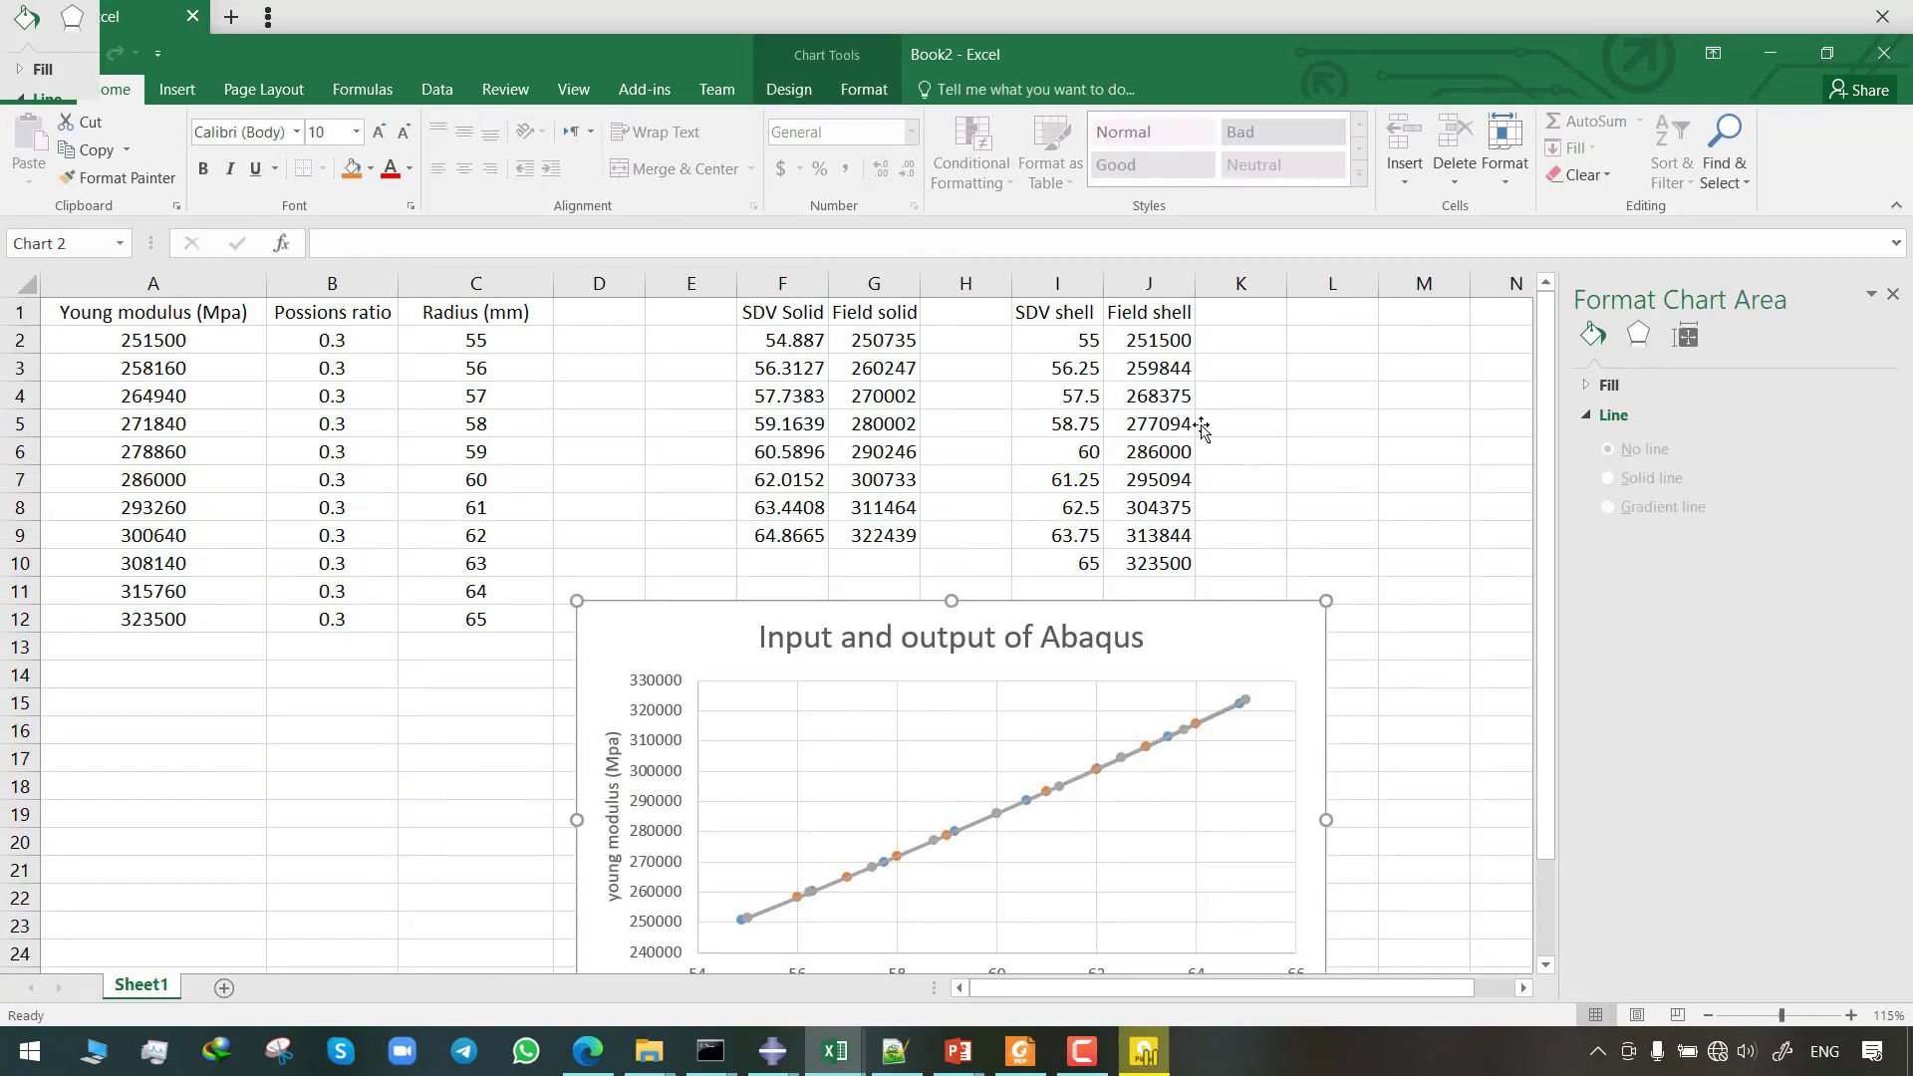
- Review the SDV Solid and Field solid values, then minimize Excel to reveal the 'Explaining the results' slide
left_click(1071, 329)
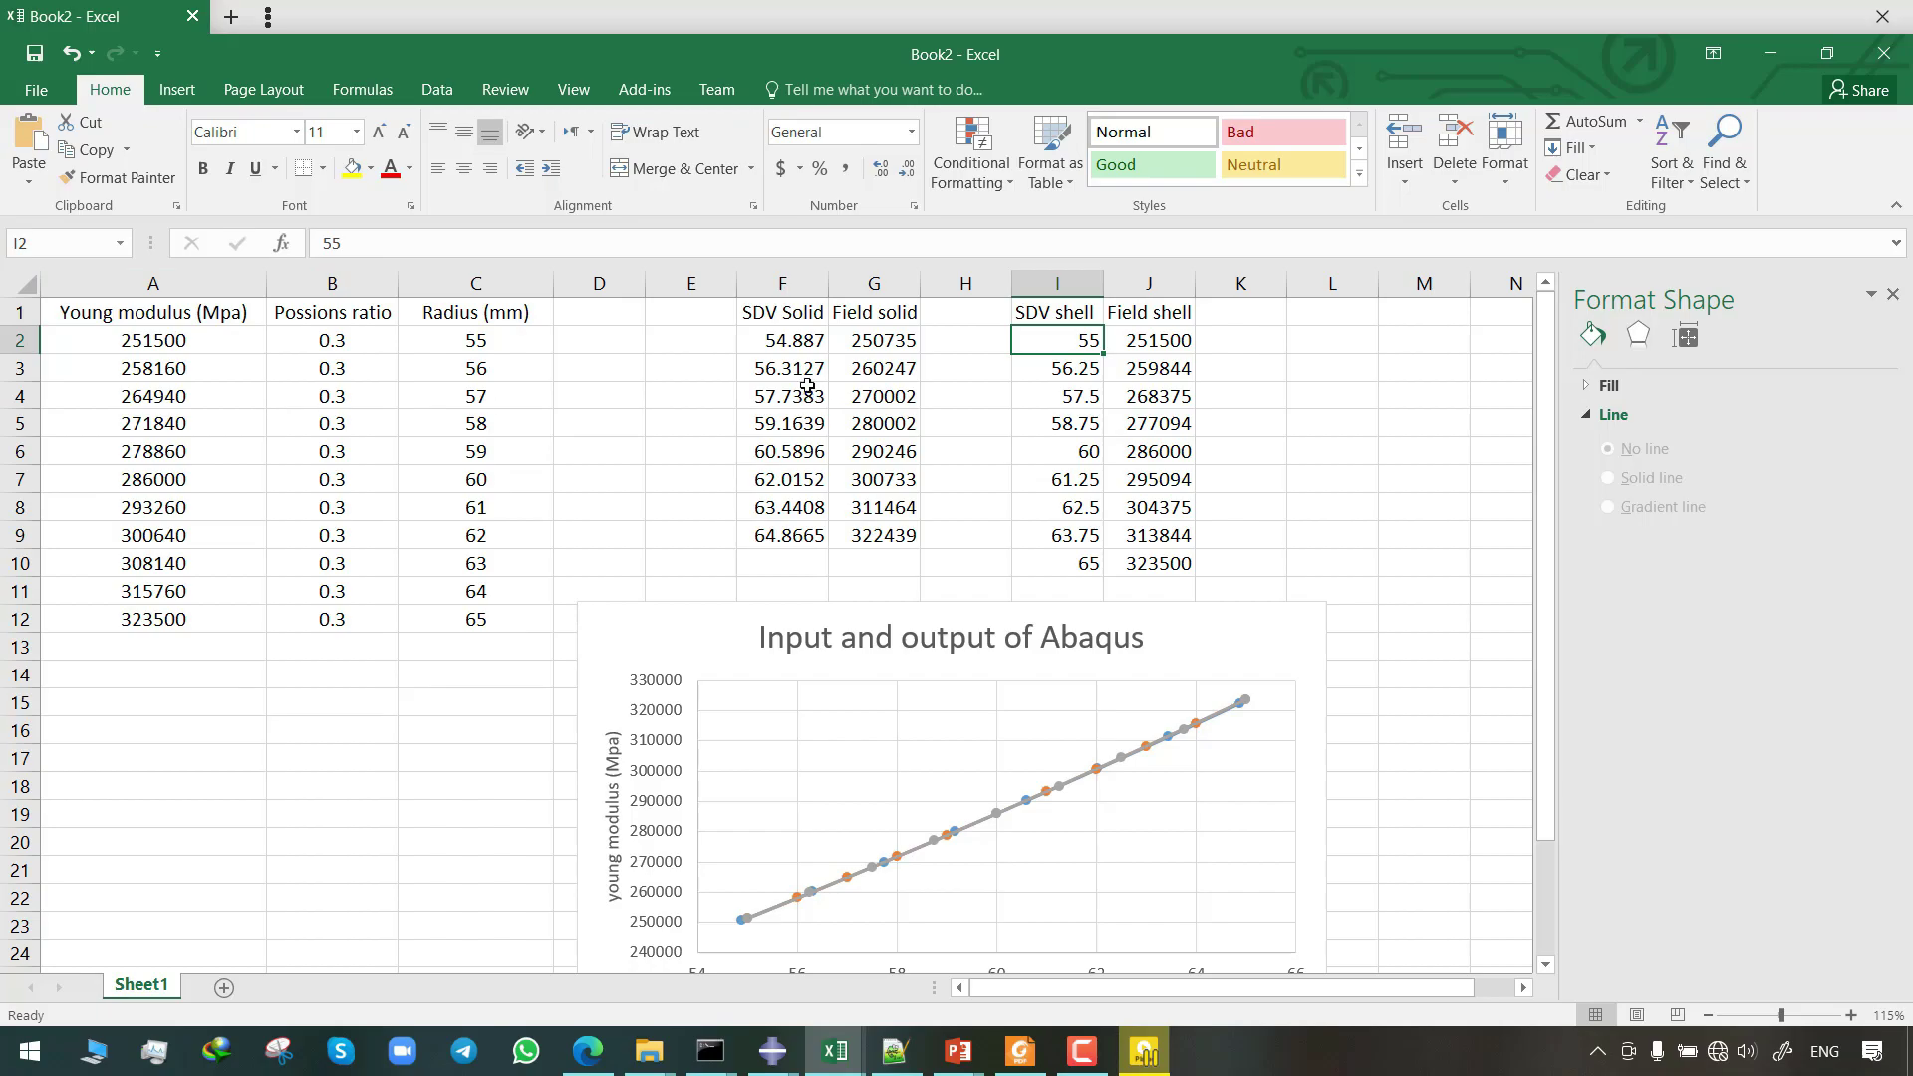
left_click_drag(777, 346, 891, 532)
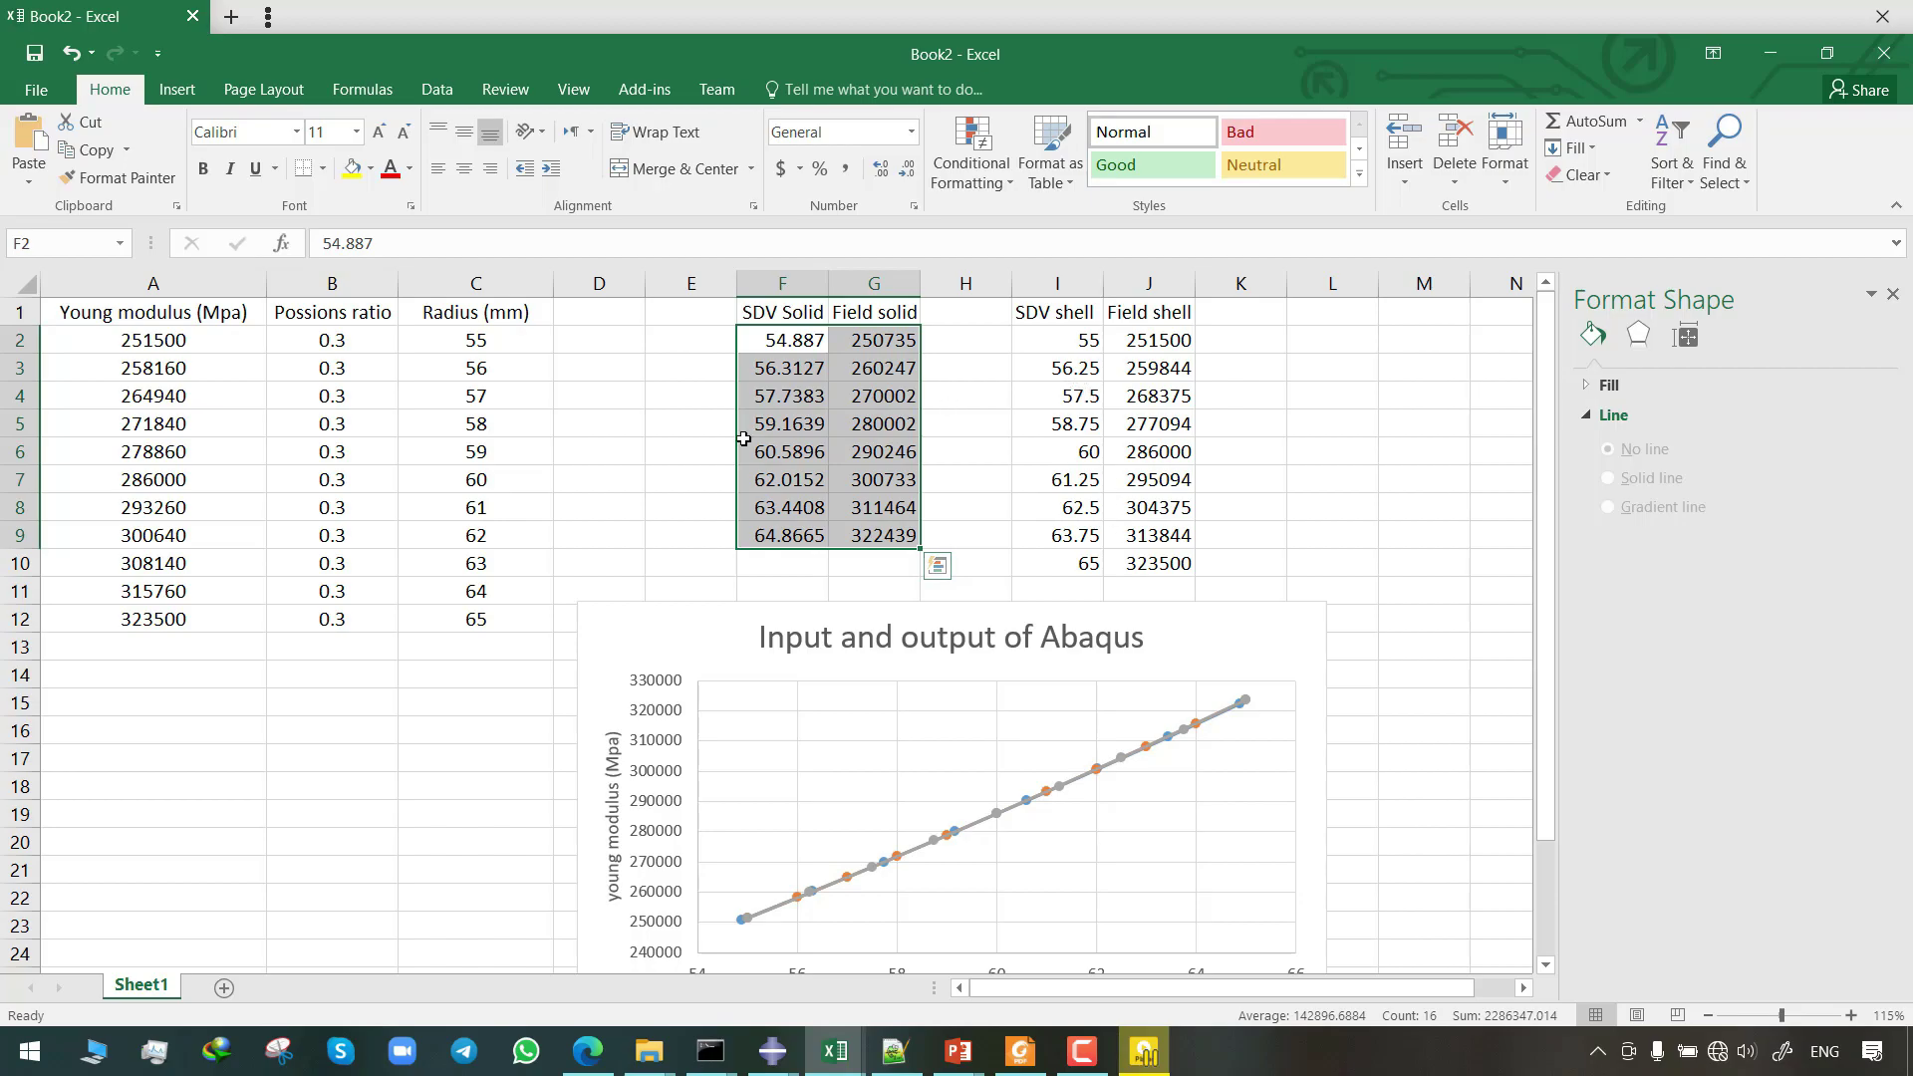
left_click(1754, 44)
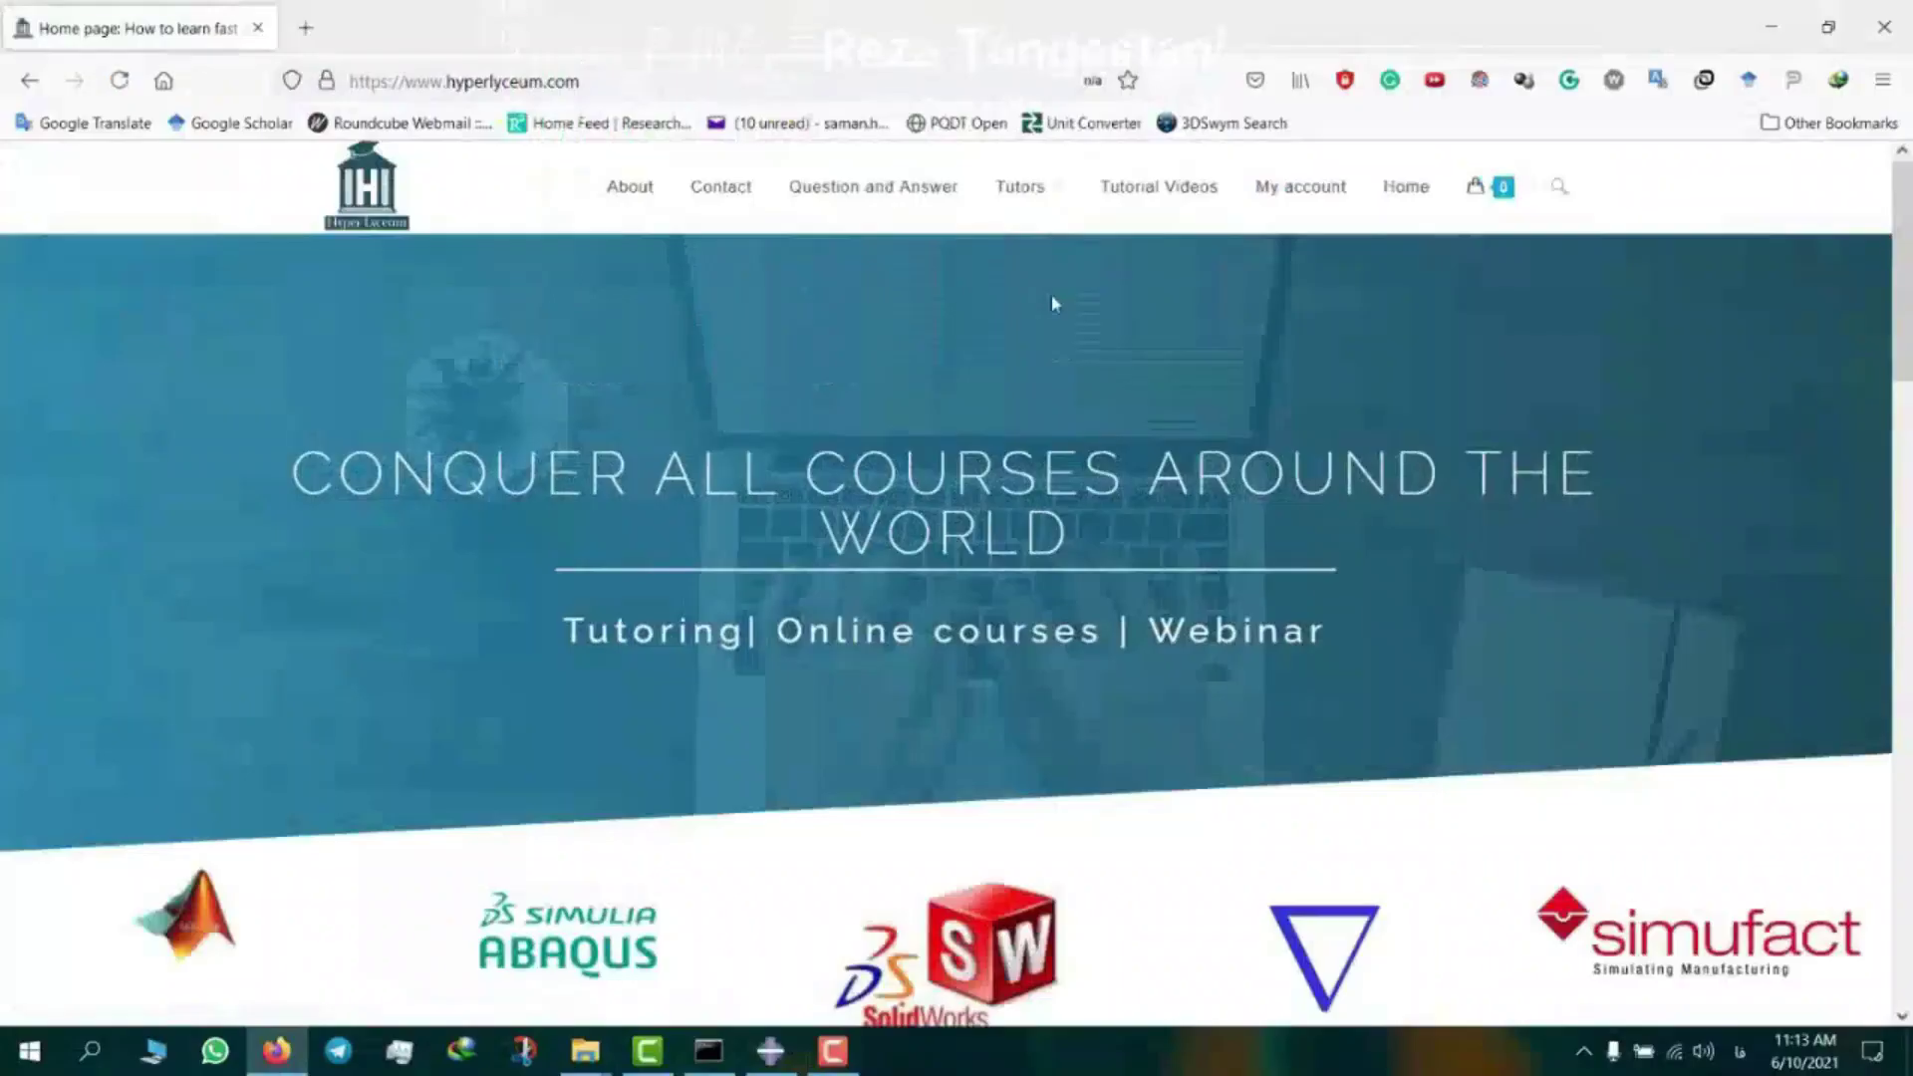
mouse_move(1021, 190)
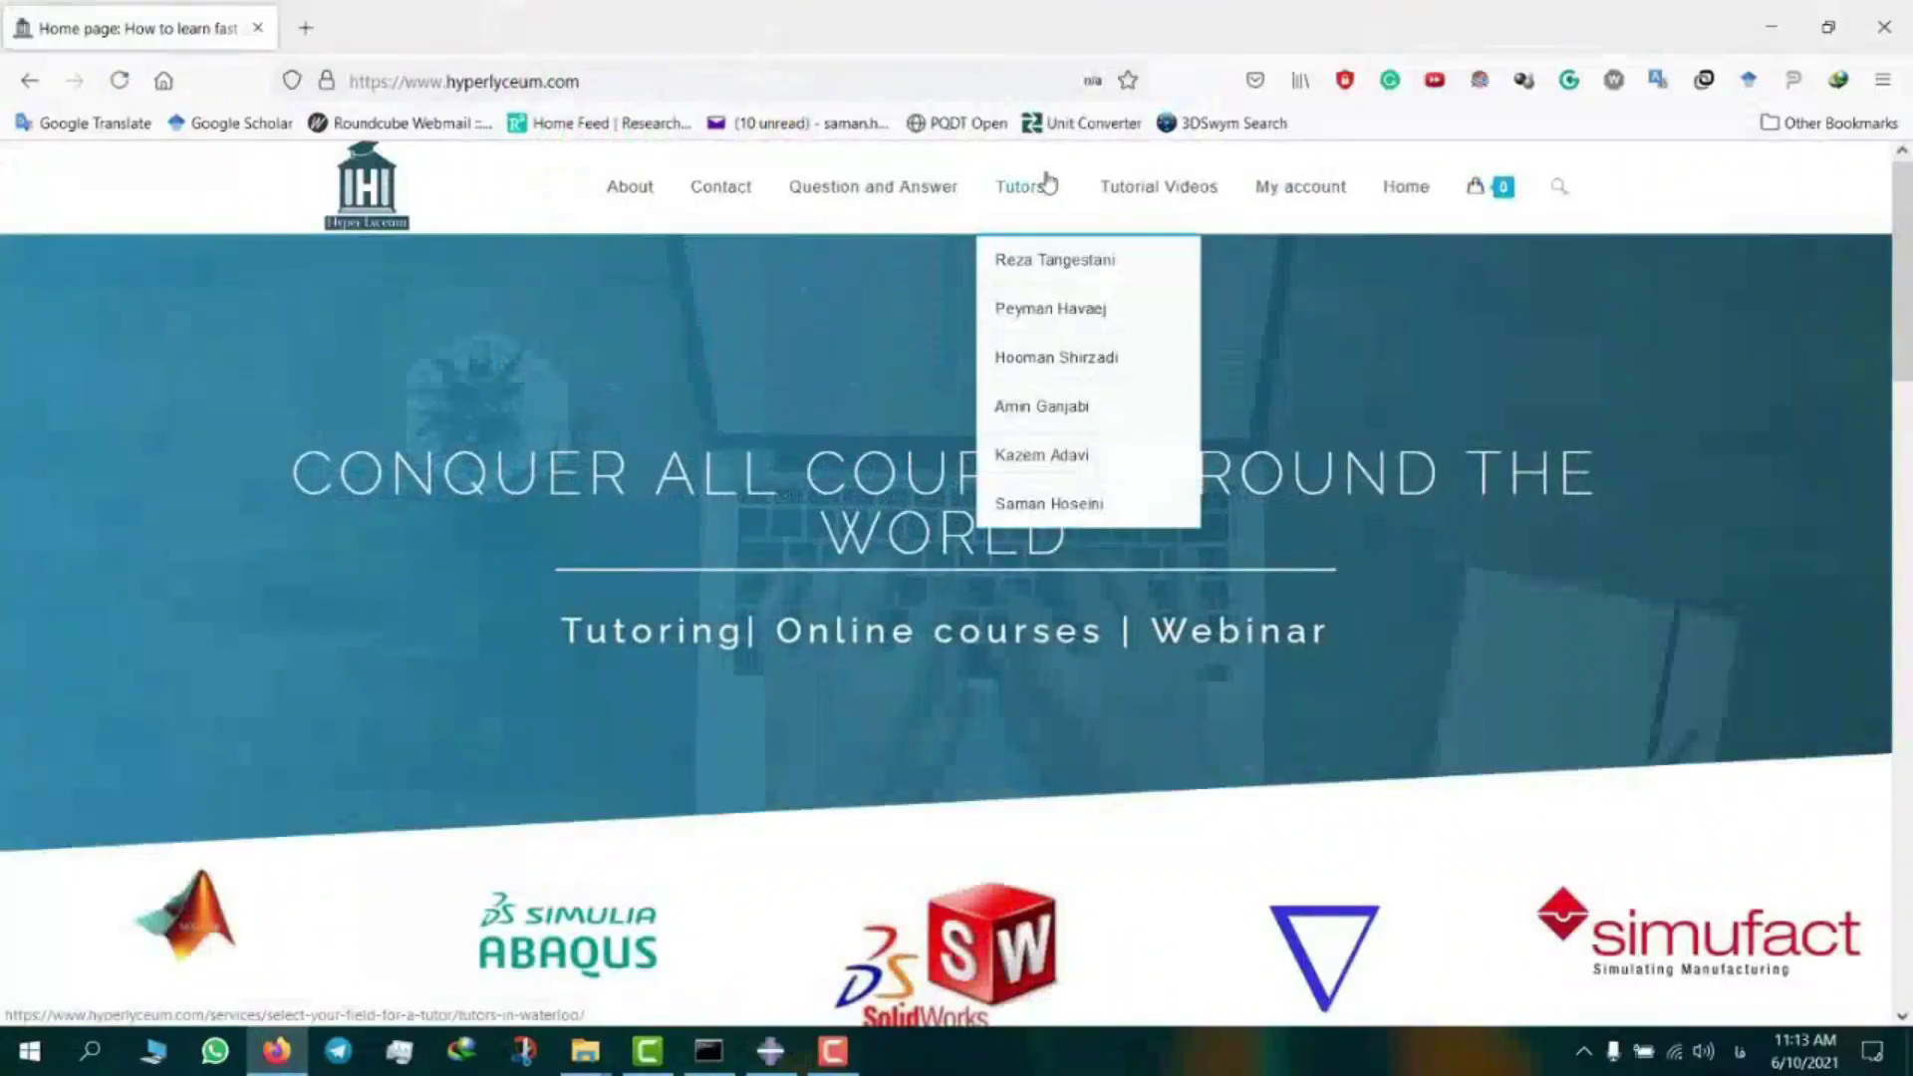
- Open a tutor's profile and scroll down to the skills, languages and 10-30$ hourly rates
left_click(1076, 503)
scroll(1080, 504, "down", 5)
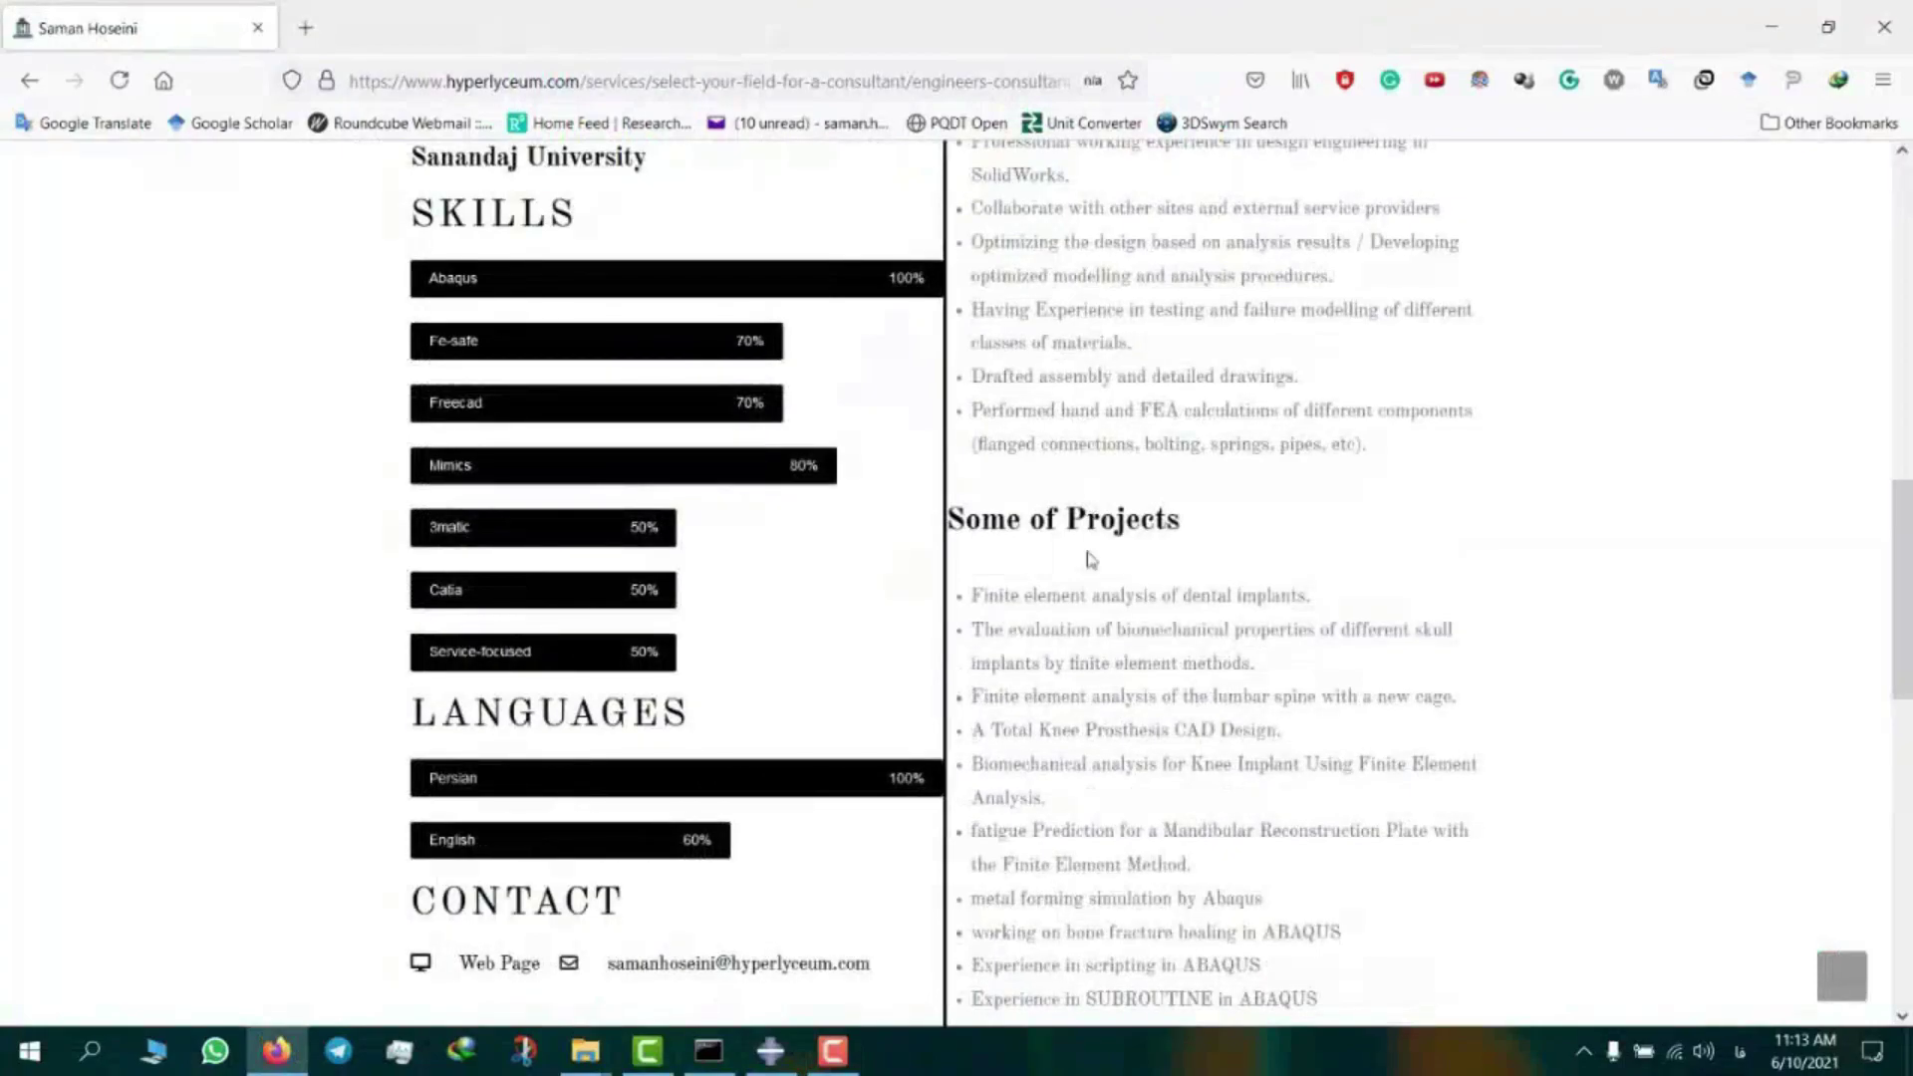
scroll(707, 683, "down", 4)
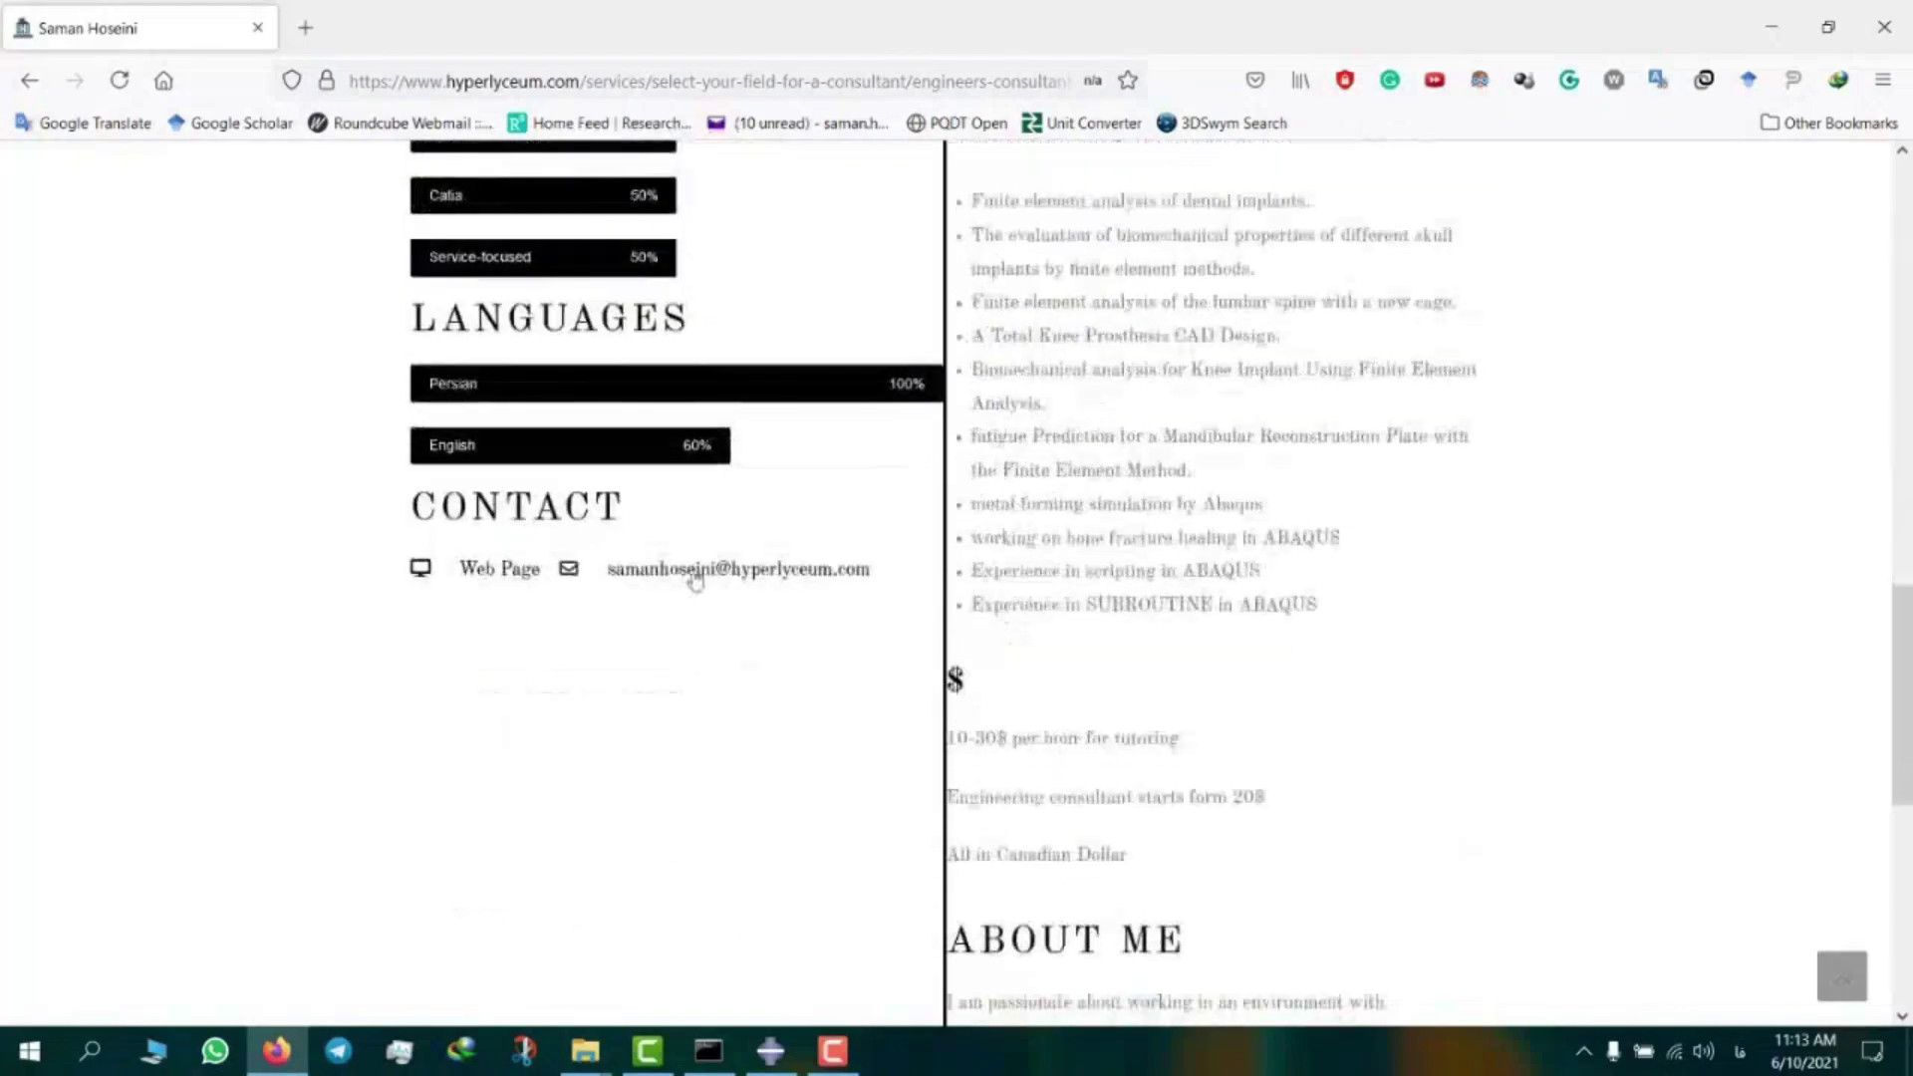